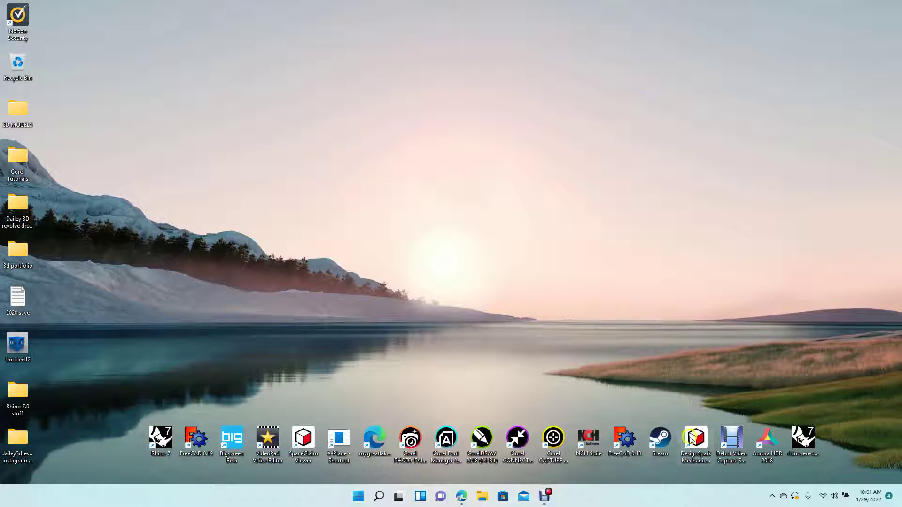
Launch DesignSpark Mechanical and create a new empty design, with the sketch grid in plan view
{"action": "double_click", "coordinate": [689, 439]}
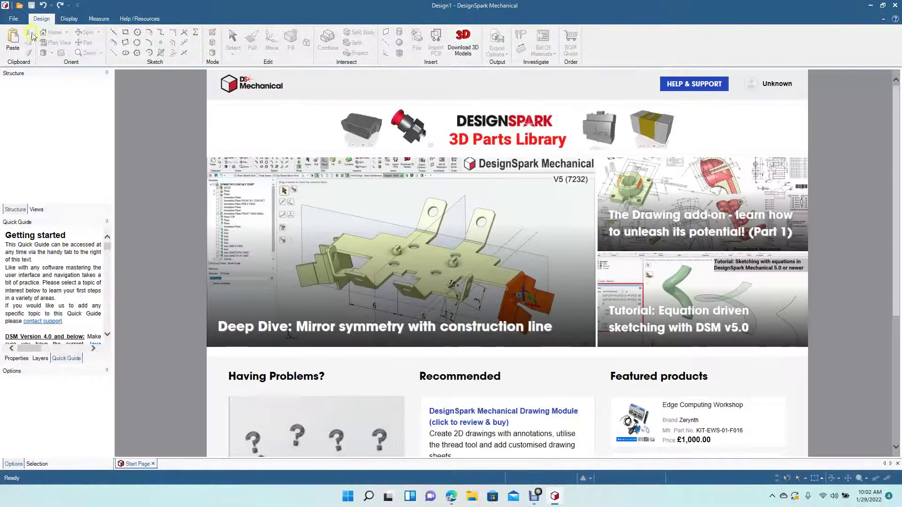
{"action": "left_click", "coordinate": [13, 19]}
{"action": "mouse_move", "coordinate": [25, 39]}
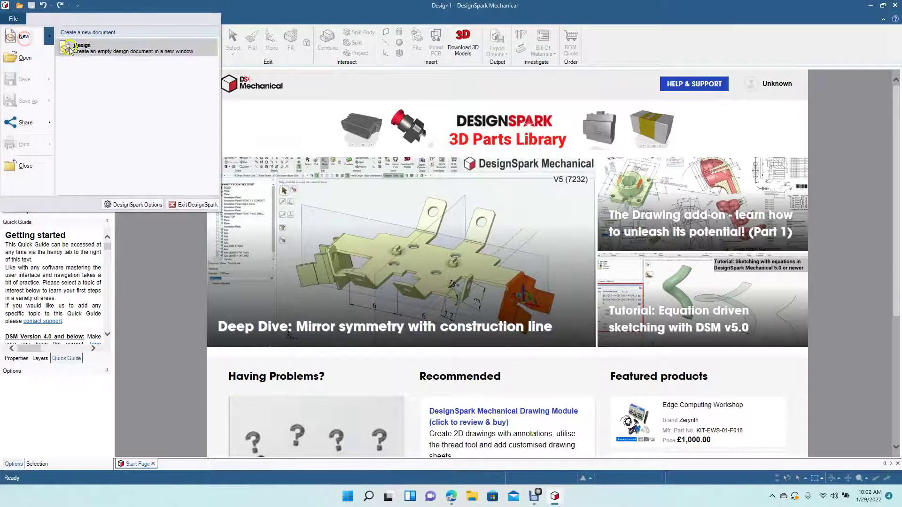
{"action": "left_click", "coordinate": [79, 52]}
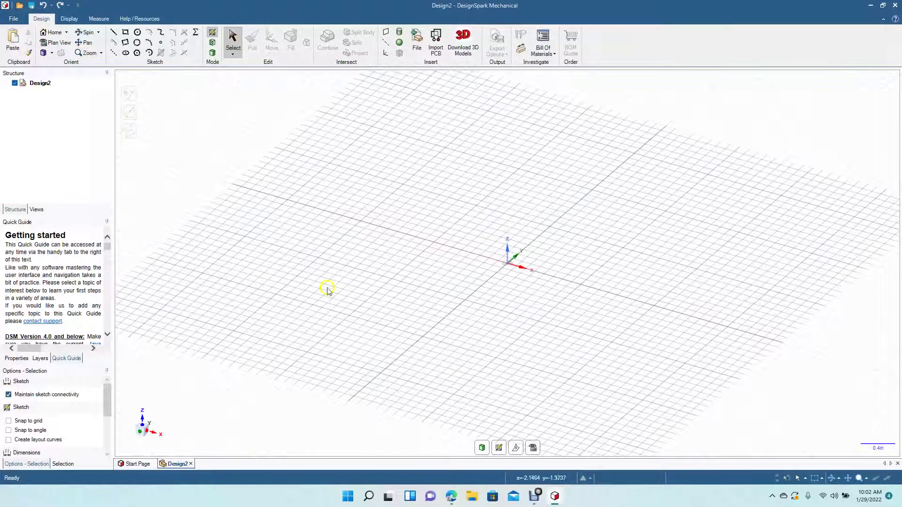
{"action": "left_click", "coordinate": [533, 448]}
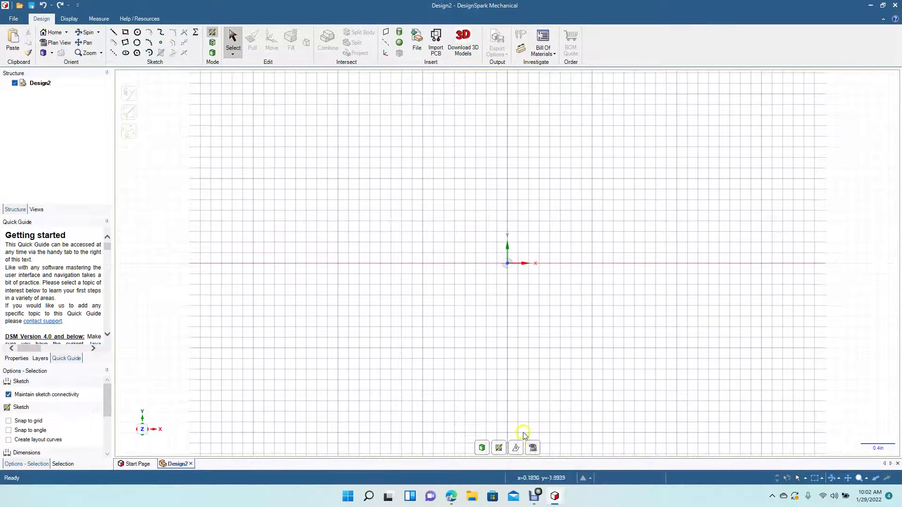
Enable snapping to the grid and sketch a 2 in horizontal line from the origin in the negative X direction
{"action": "left_click", "coordinate": [138, 32]}
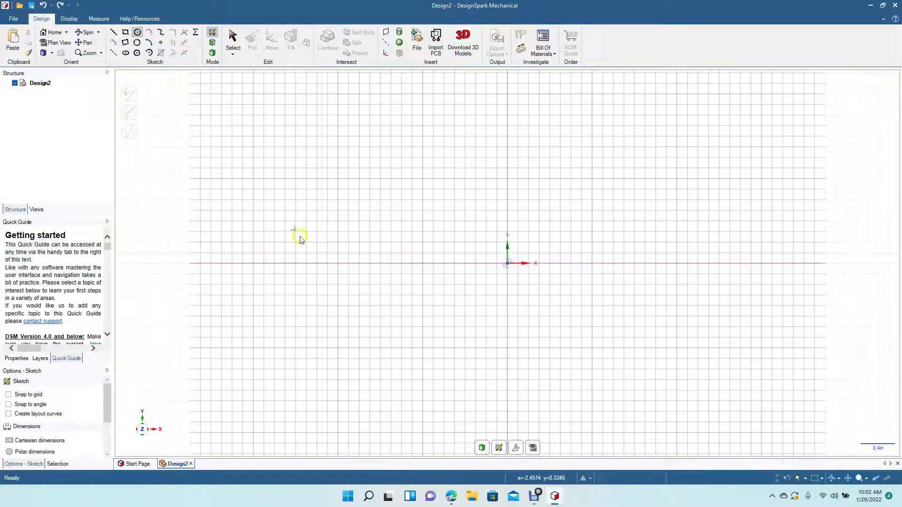
{"action": "left_click", "coordinate": [26, 396]}
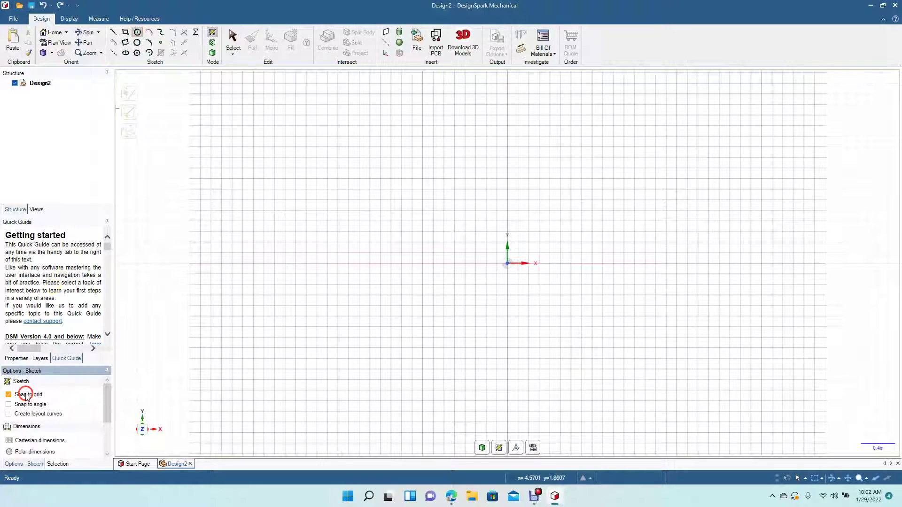
{"action": "left_click", "coordinate": [114, 34]}
{"action": "left_click", "coordinate": [507, 264]}
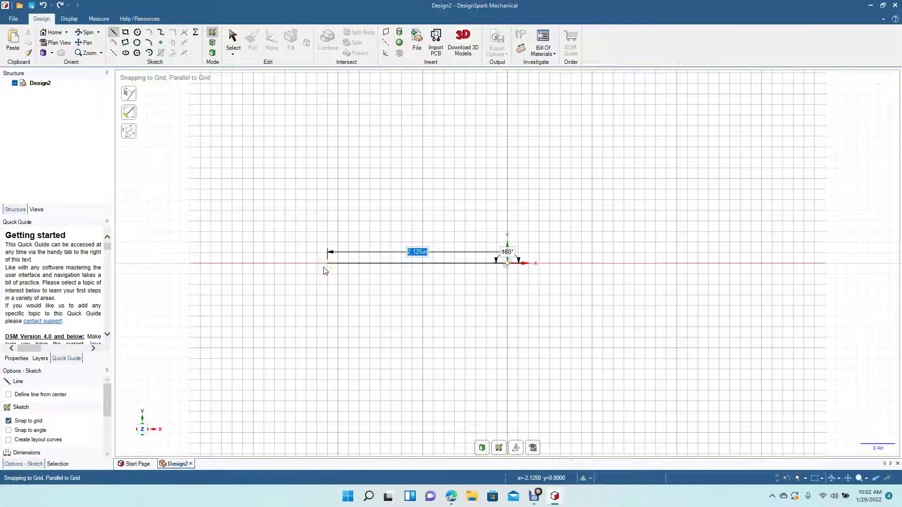
{"action": "left_click", "coordinate": [337, 264]}
{"action": "left_click", "coordinate": [234, 37]}
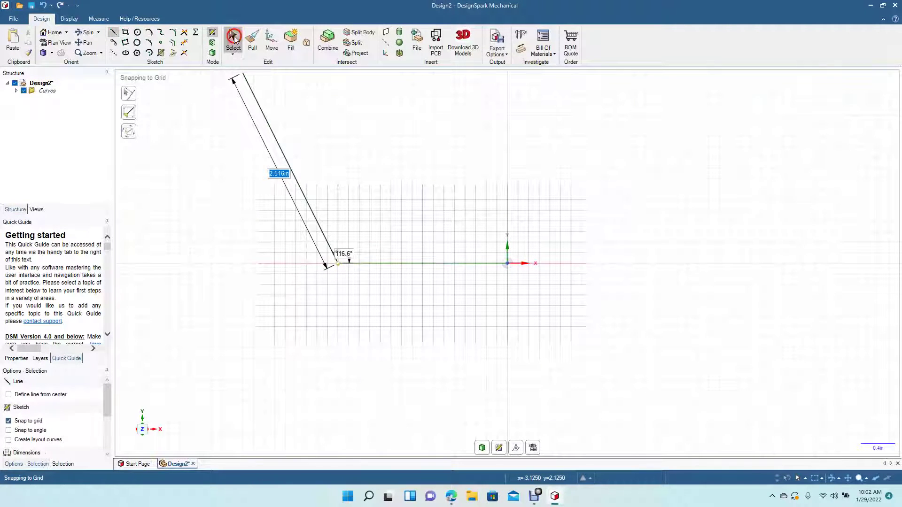
Sketch a 2 in horizontal line from the origin in the positive X direction
{"action": "left_click", "coordinate": [113, 32]}
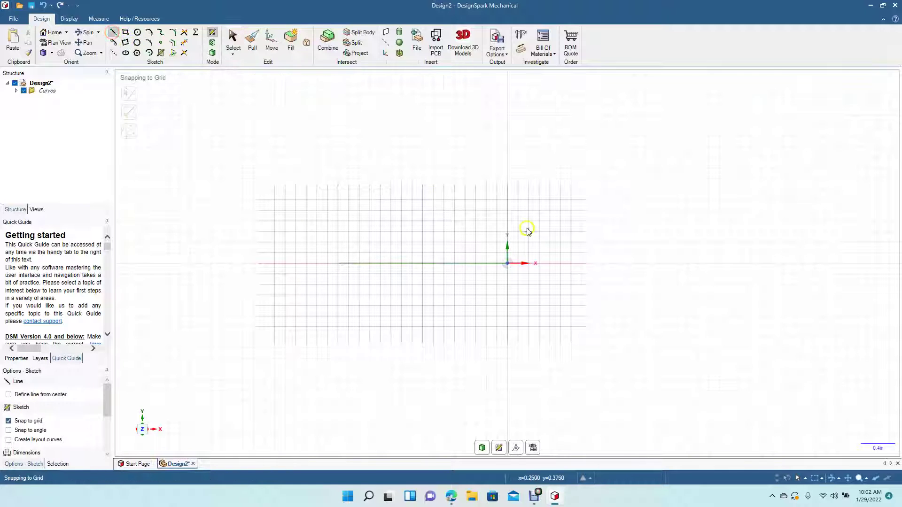
{"action": "left_click", "coordinate": [511, 264]}
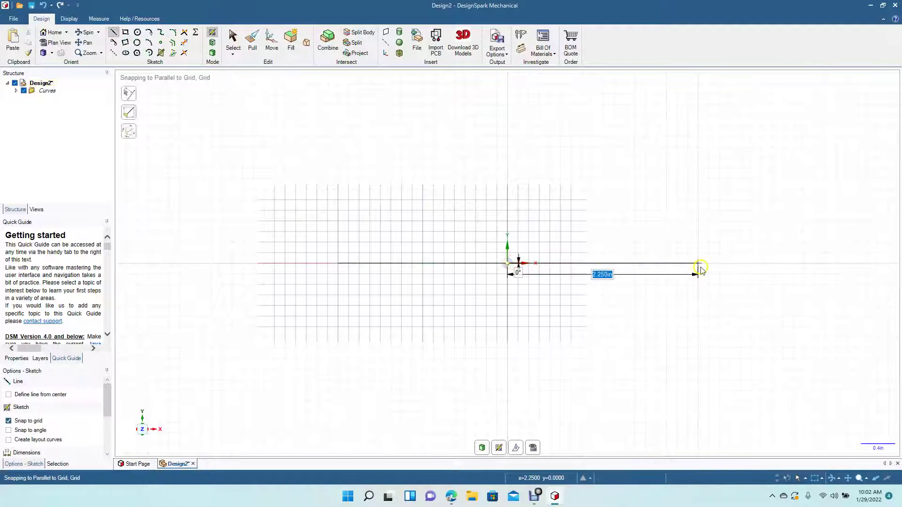
{"action": "left_click", "coordinate": [676, 264]}
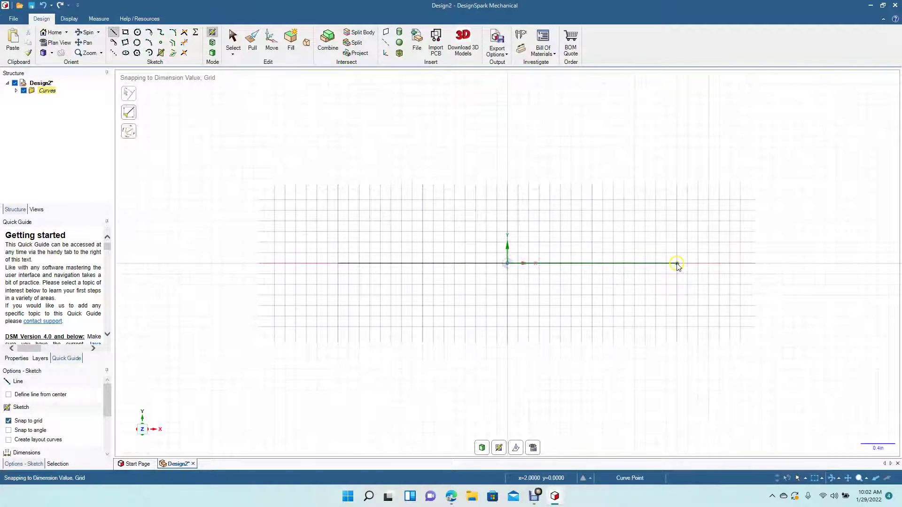
{"action": "left_click", "coordinate": [233, 41]}
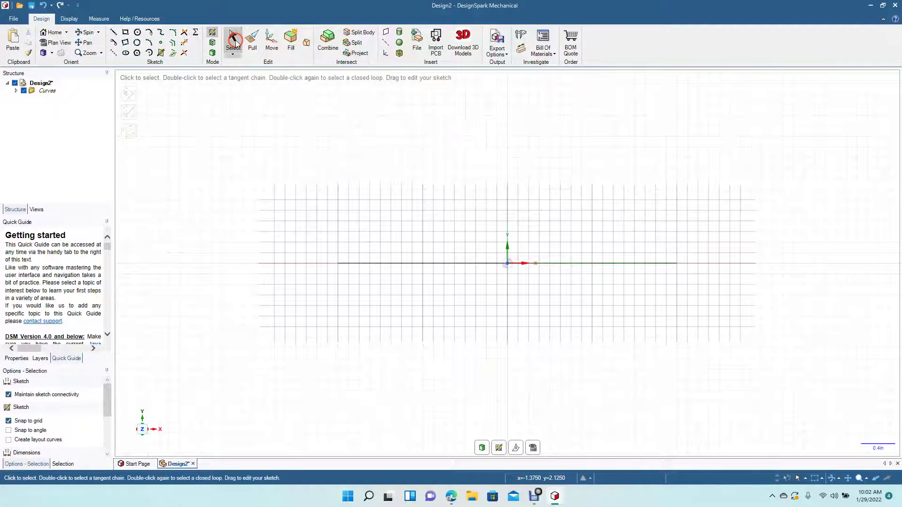
Sketch two concentric circles, 2 in and 1 in in diameter, centred on the centreline's endpoint at X = -2
{"action": "left_click", "coordinate": [138, 32]}
{"action": "left_click", "coordinate": [338, 264]}
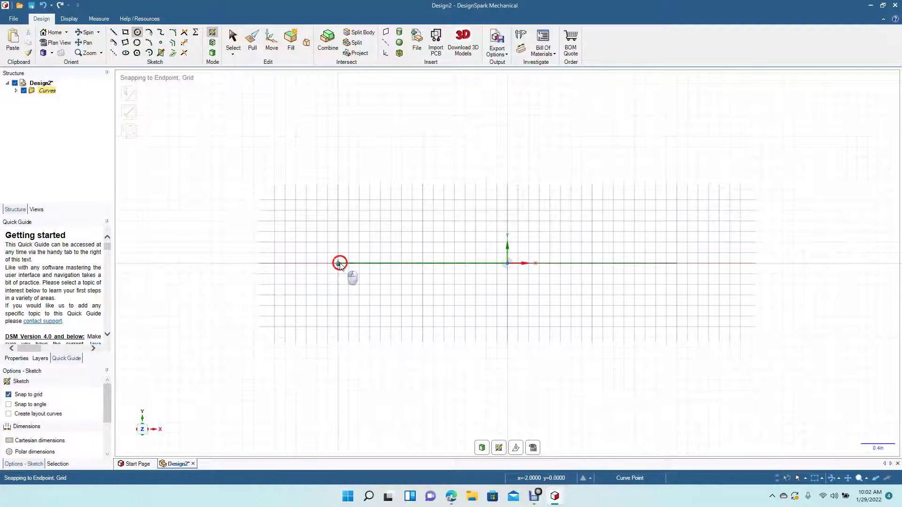
{"action": "left_click", "coordinate": [405, 211]}
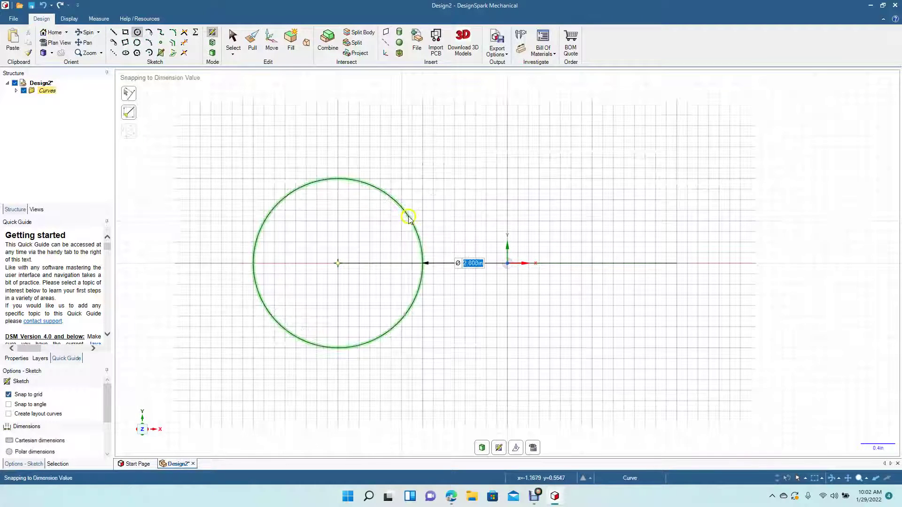
{"action": "left_click", "coordinate": [338, 263]}
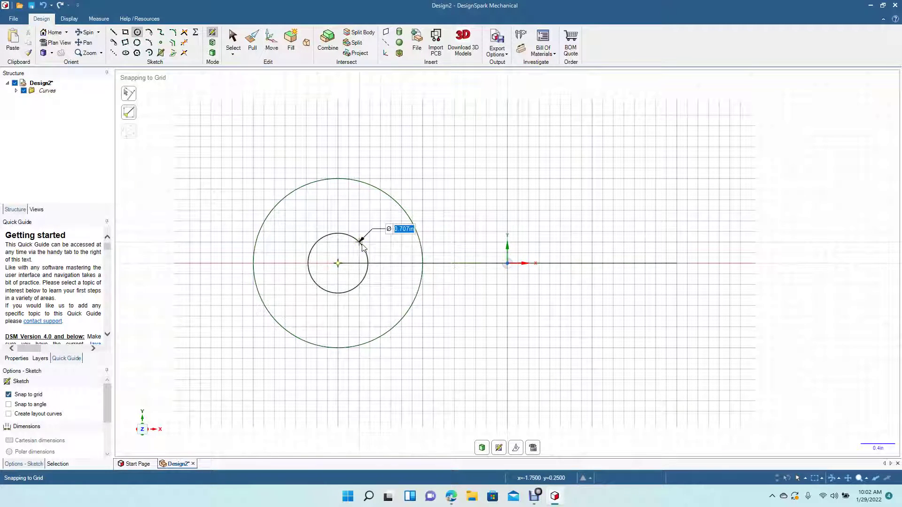
{"action": "left_click", "coordinate": [368, 230]}
{"action": "left_click", "coordinate": [233, 40]}
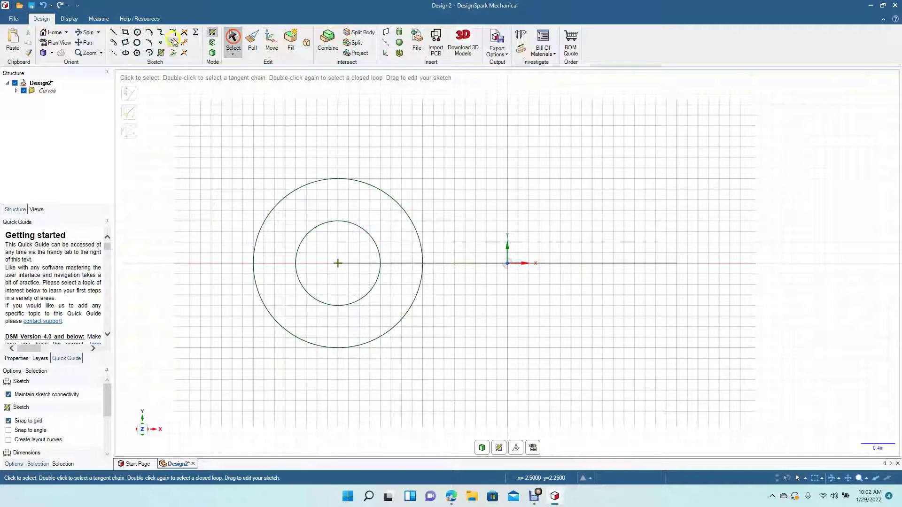
Sketch two concentric circles, 1.5 in and 0.5 in in diameter, centred on the centreline's endpoint at X = 2
{"action": "left_click", "coordinate": [137, 33]}
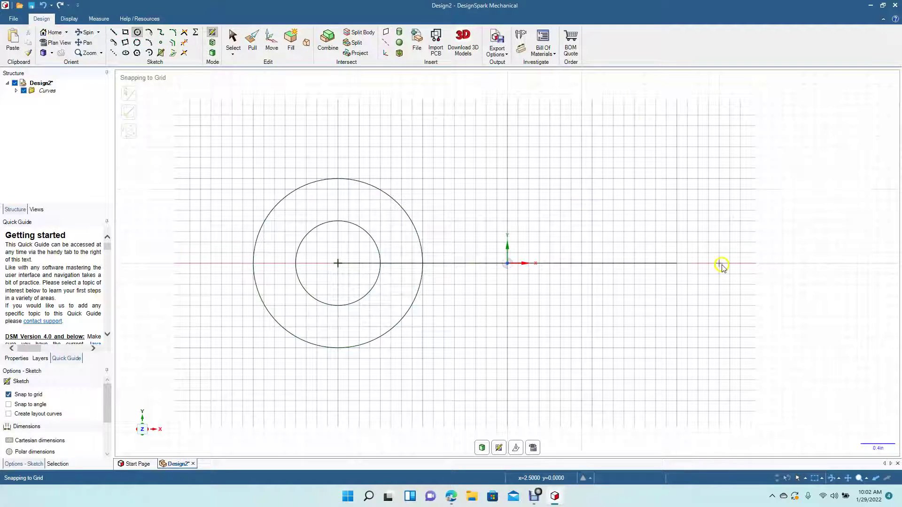
{"action": "left_click", "coordinate": [676, 264]}
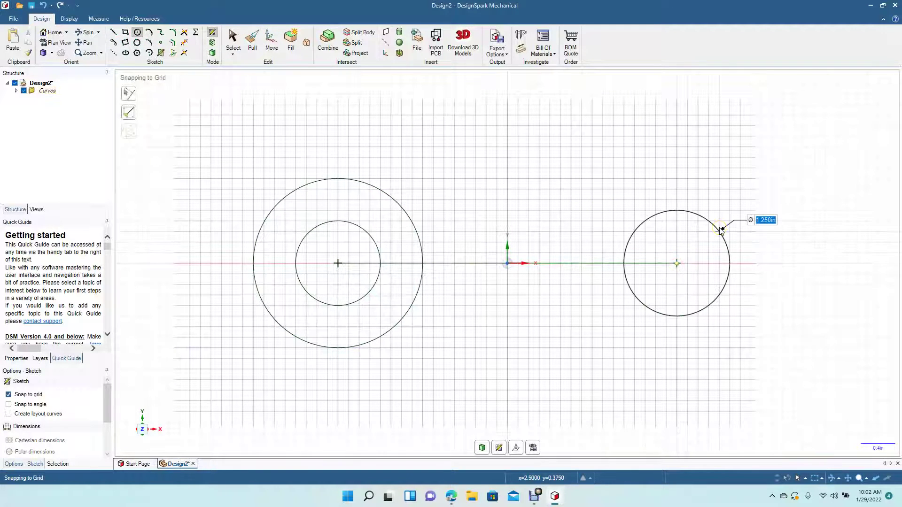
{"action": "type", "text": "1"}
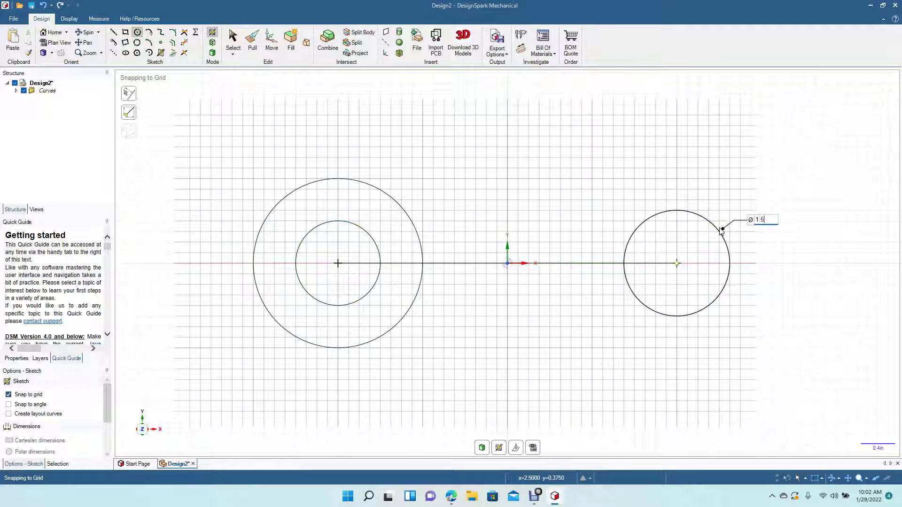
{"action": "type", "text": ".5"}
{"action": "key", "text": "Return"}
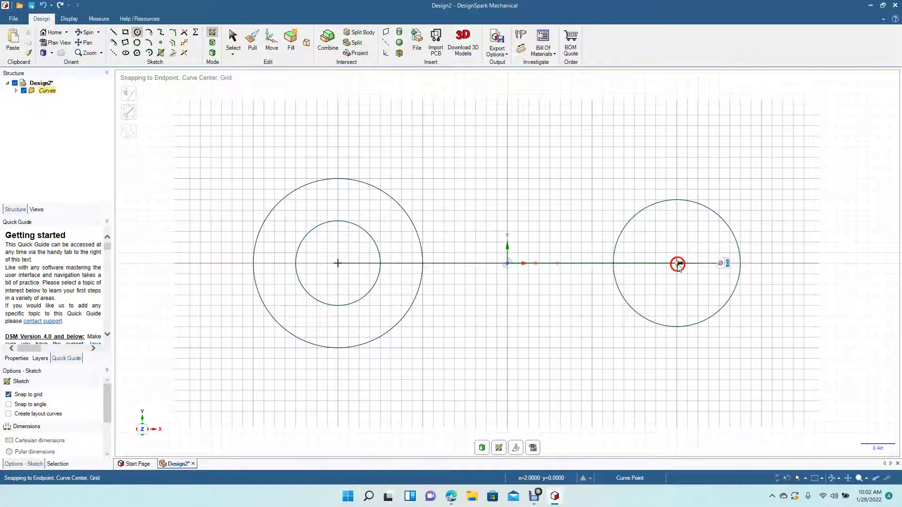
{"action": "left_click", "coordinate": [677, 264]}
{"action": "type", "text": ".5"}
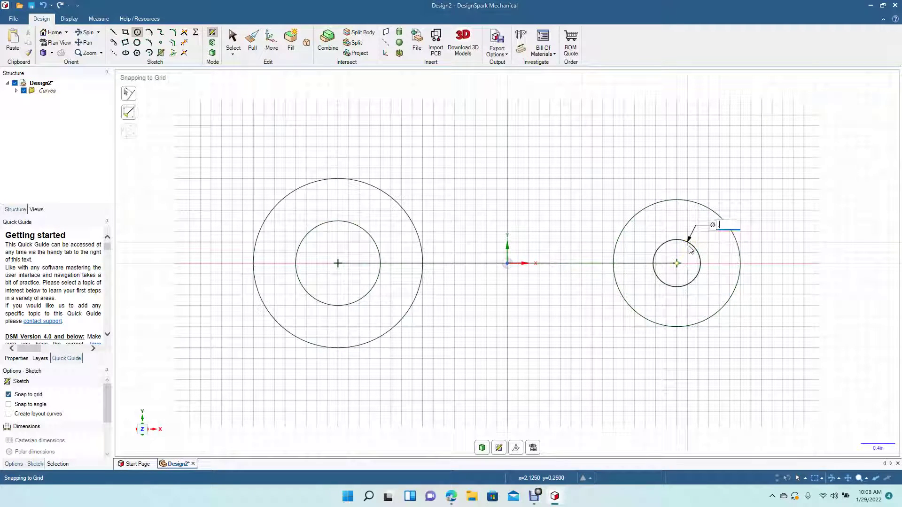
{"action": "key", "text": "Return"}
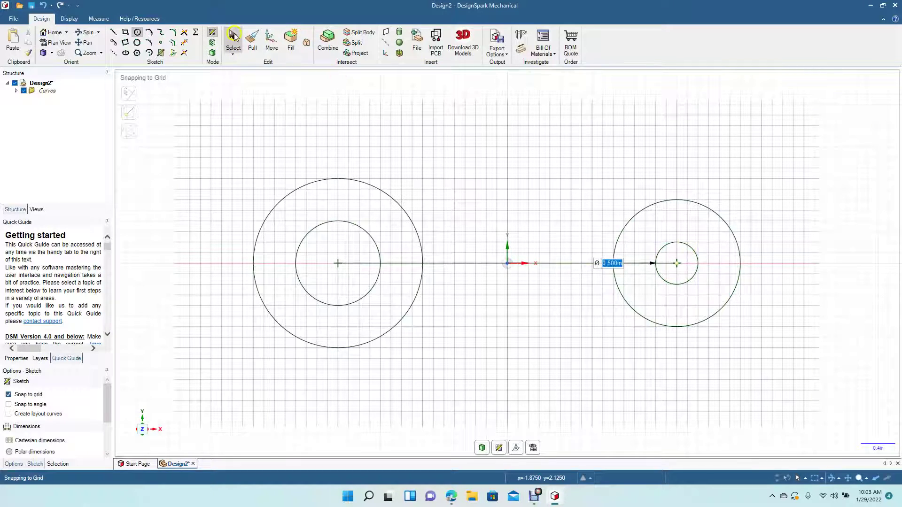
{"action": "left_click", "coordinate": [230, 44]}
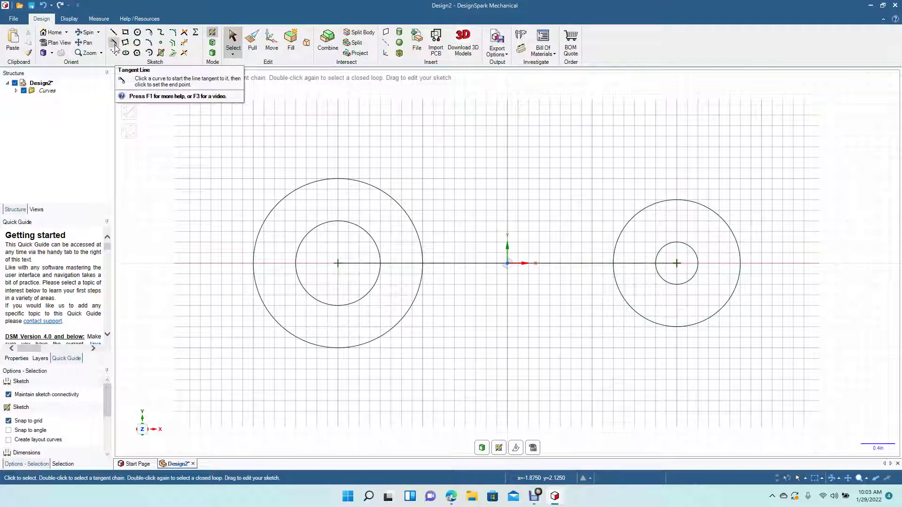
Connect the two outer circles with an upper and a lower tangent line
{"action": "left_click", "coordinate": [253, 147]}
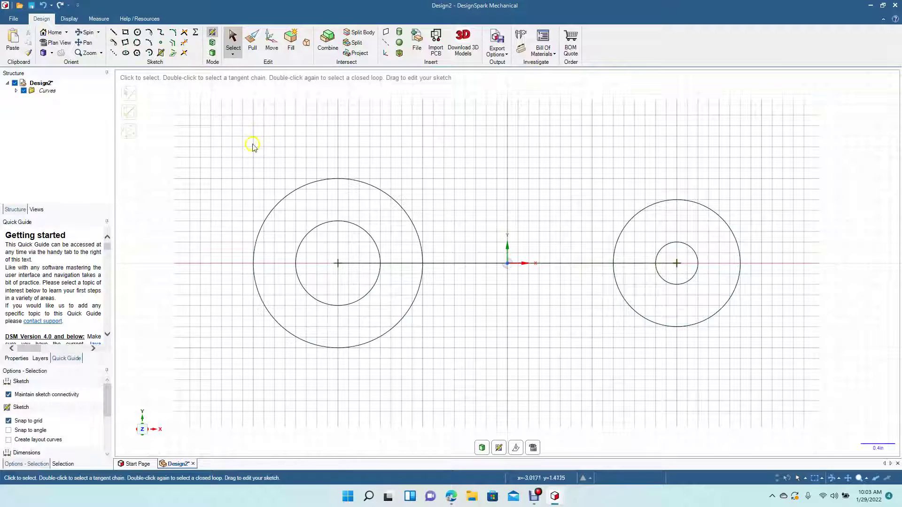
{"action": "left_click", "coordinate": [677, 199]}
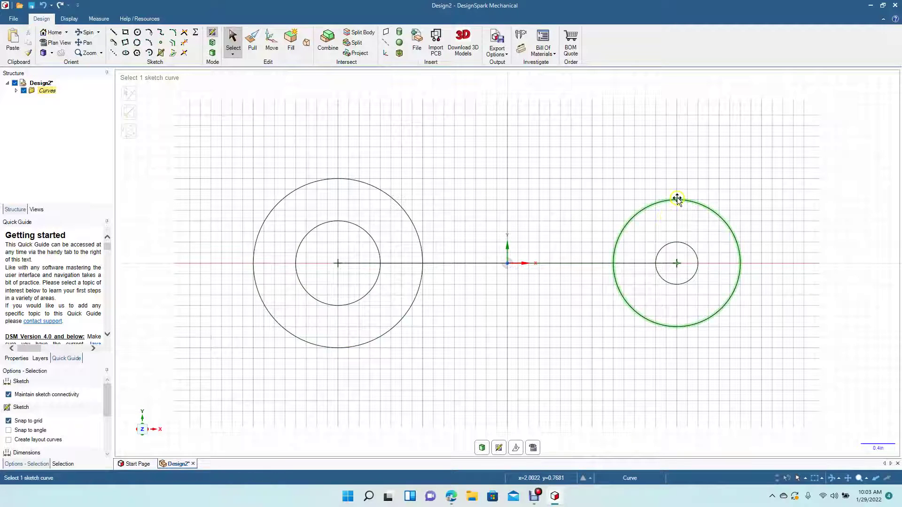
{"action": "left_click", "coordinate": [114, 43]}
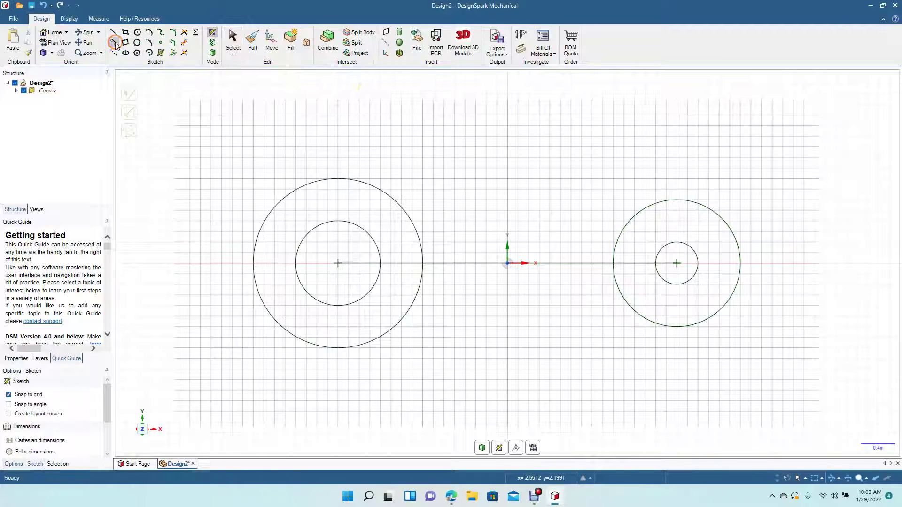
{"action": "left_click", "coordinate": [679, 200]}
{"action": "left_click", "coordinate": [341, 178]}
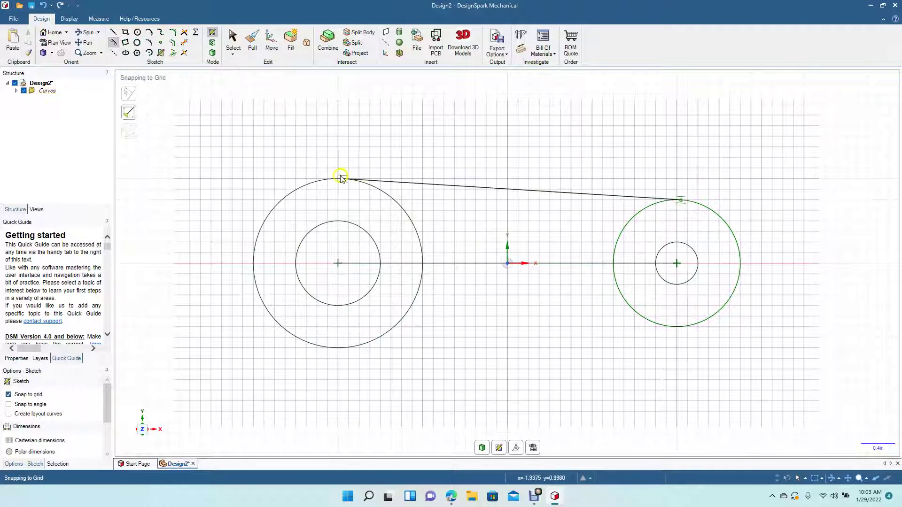
{"action": "left_click", "coordinate": [336, 178]}
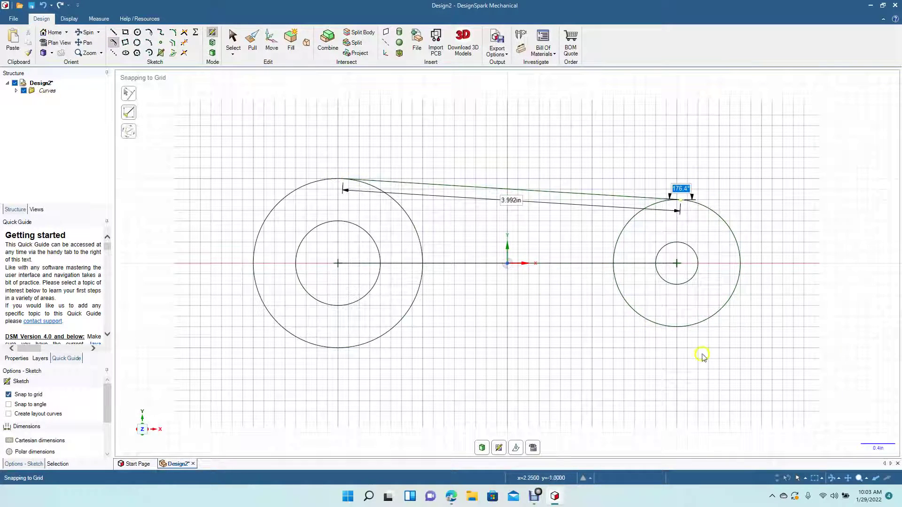
{"action": "left_click", "coordinate": [676, 327]}
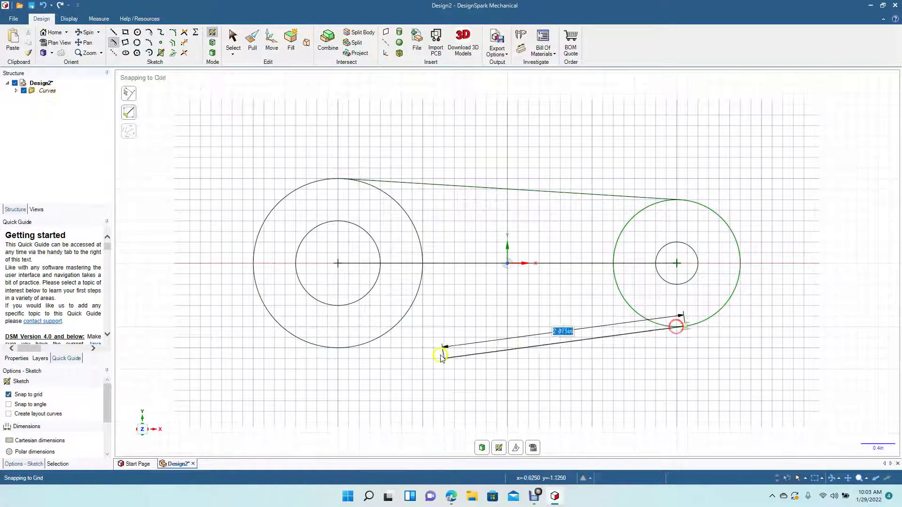
{"action": "left_click", "coordinate": [340, 356]}
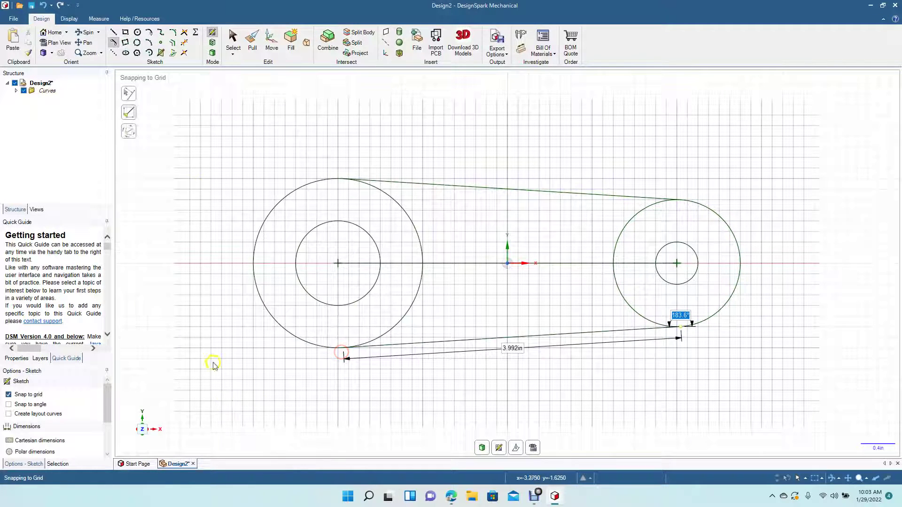
{"action": "left_click", "coordinate": [233, 36]}
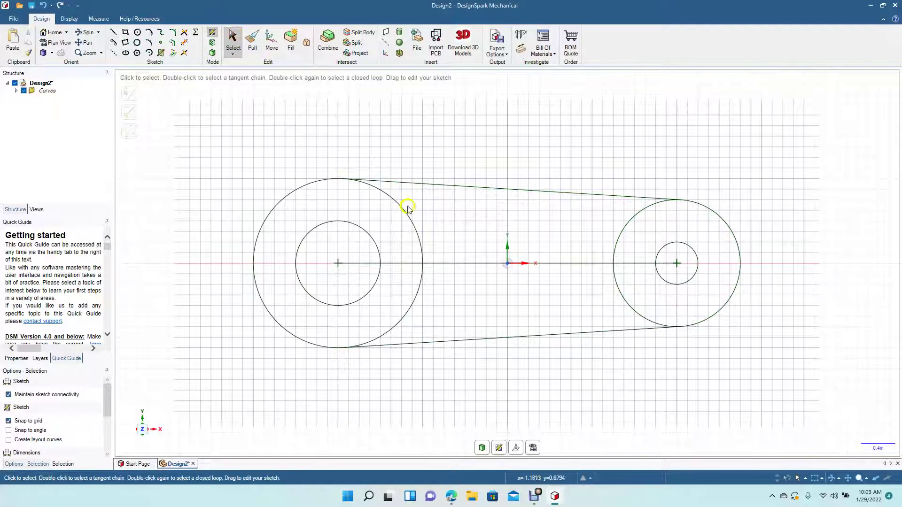
Offset the upper and lower tangent lines inward by 0.175 in
{"action": "left_click", "coordinate": [173, 42]}
{"action": "left_click", "coordinate": [443, 185]}
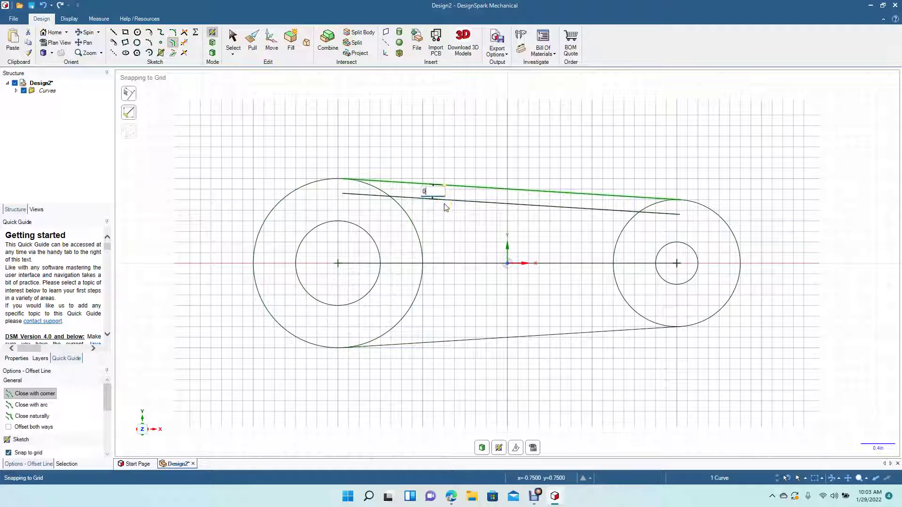
{"action": "key", "text": "Return"}
{"action": "left_click", "coordinate": [490, 341]}
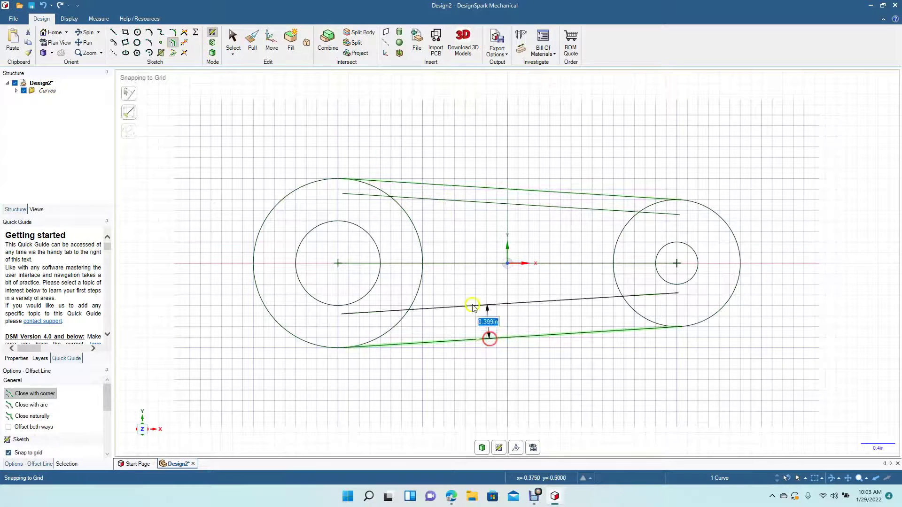
{"action": "type", "text": "0.175"}
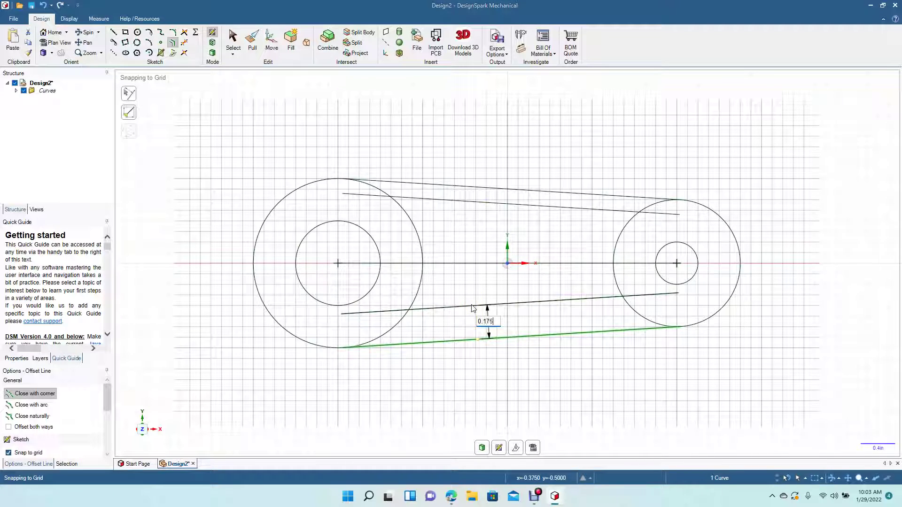
{"action": "left_click", "coordinate": [477, 325]}
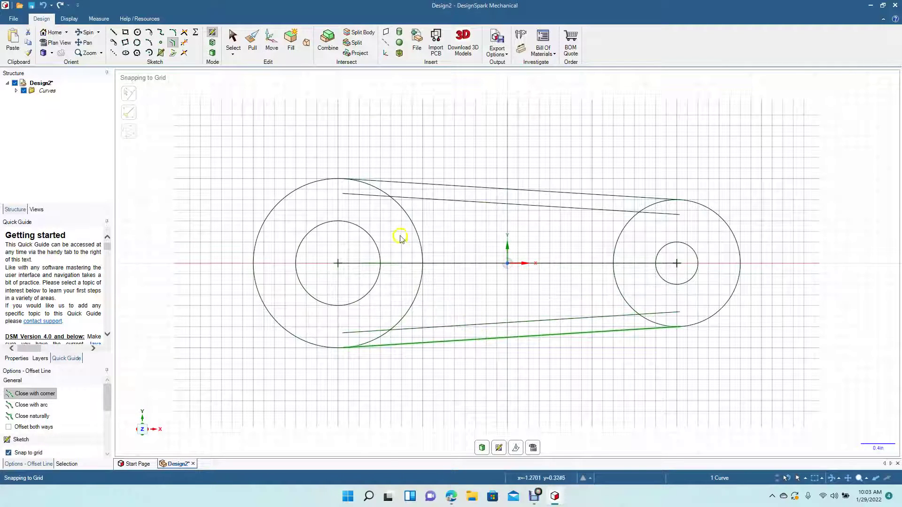
Trim the inner offset lines and short outer-circle arcs at the larger end so the rim joins the tangent lines
{"action": "left_click", "coordinate": [221, 86]}
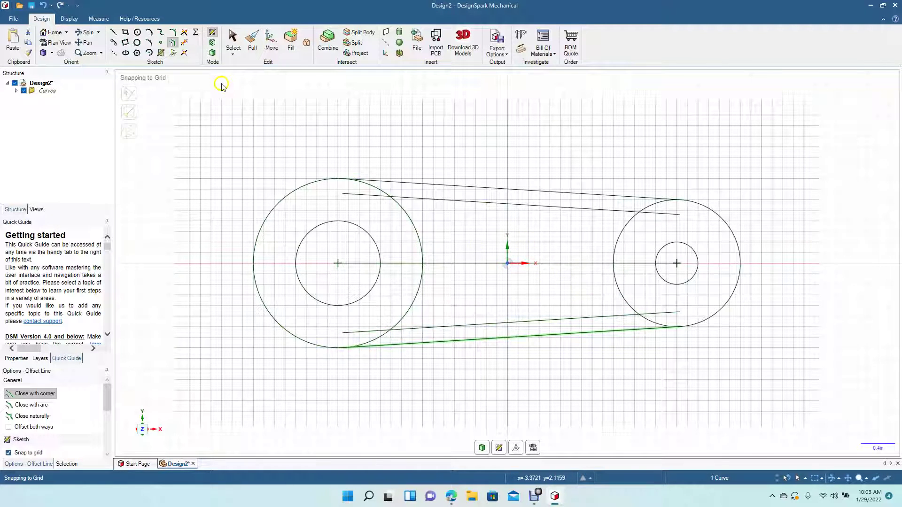
{"action": "left_click", "coordinate": [187, 42]}
{"action": "left_click", "coordinate": [358, 193]}
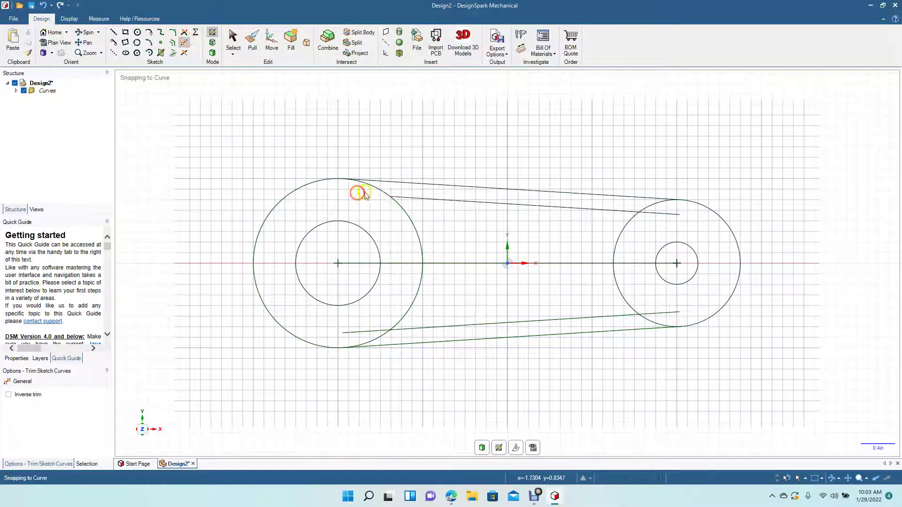
{"action": "left_click", "coordinate": [376, 193]}
{"action": "left_click", "coordinate": [355, 334]}
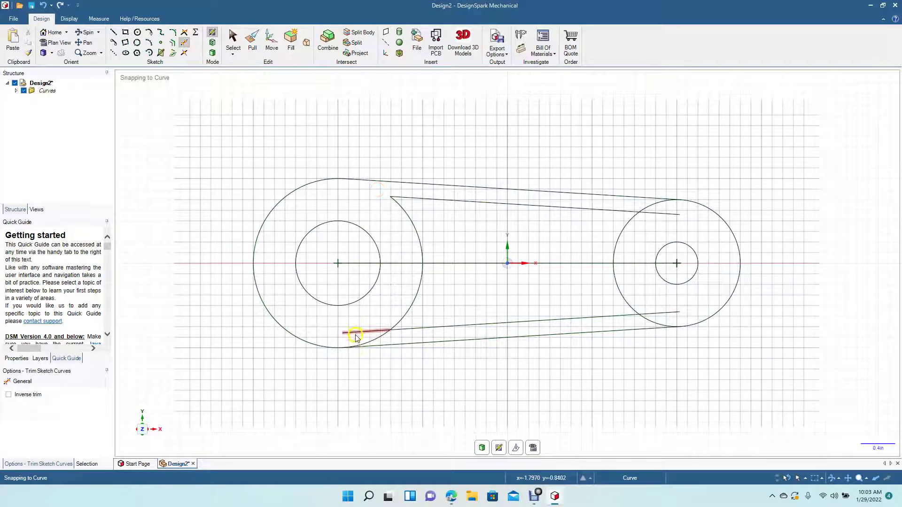
{"action": "left_click", "coordinate": [368, 340]}
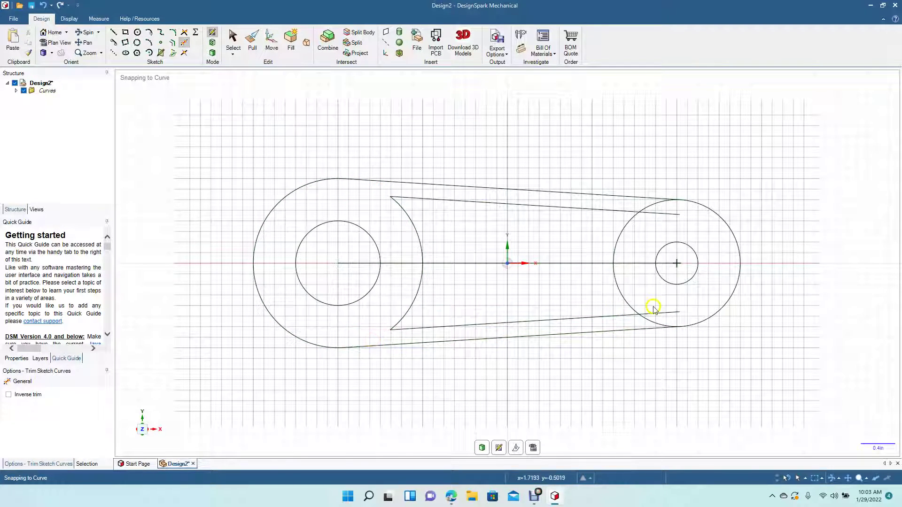
Trim the overlapping offset line ends and short outer-circle arcs at the smaller end of the link
{"action": "left_click", "coordinate": [663, 313]}
{"action": "left_click", "coordinate": [652, 323]}
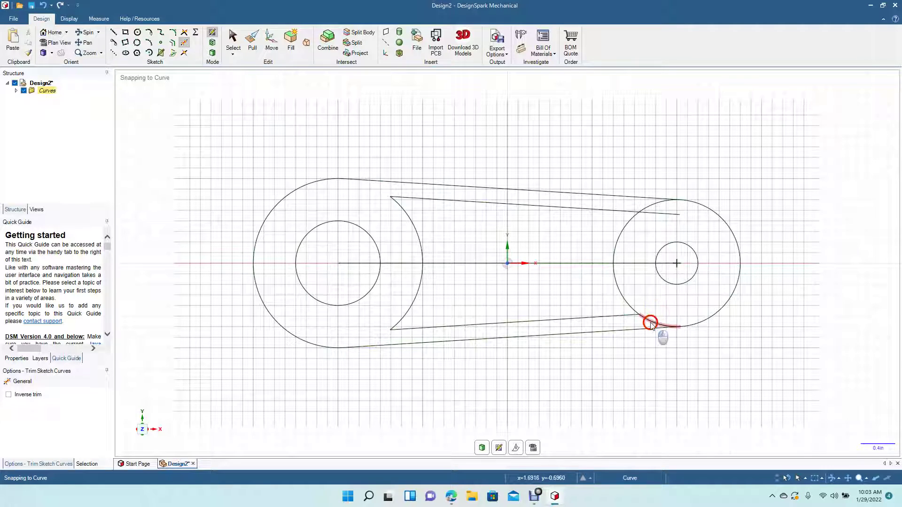
{"action": "left_click", "coordinate": [661, 217]}
{"action": "left_click", "coordinate": [649, 202]}
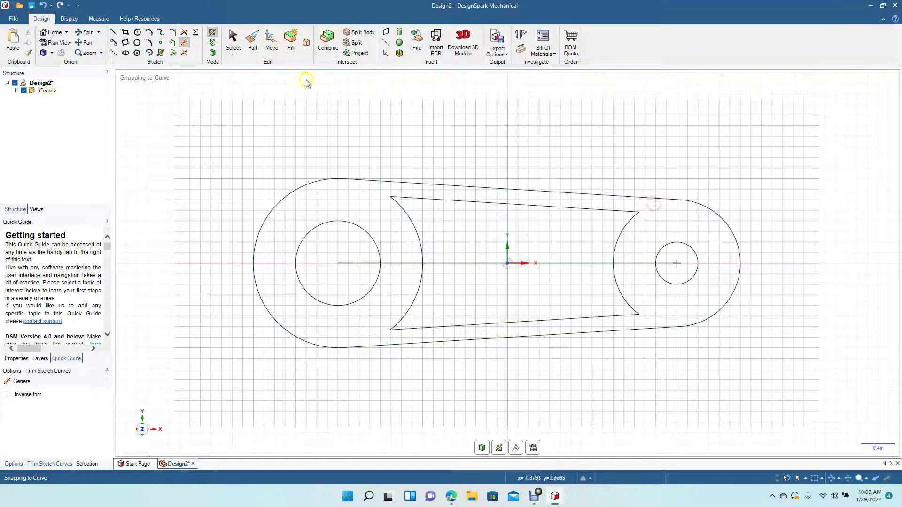
Round the two inner opening corners next to the larger circle with sketch fillets of about 0.09 in radius
{"action": "left_click", "coordinate": [174, 33]}
{"action": "left_click", "coordinate": [404, 198]}
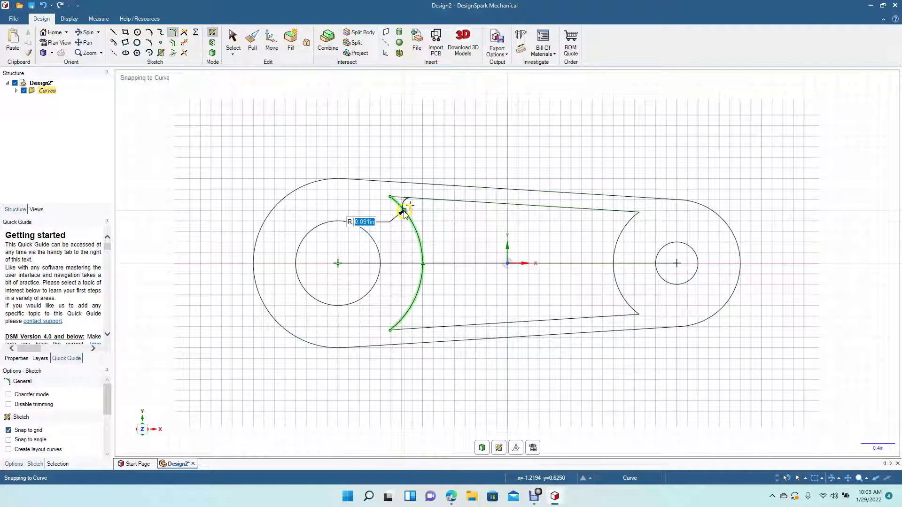
{"action": "left_click", "coordinate": [404, 212]}
{"action": "left_click", "coordinate": [403, 316]}
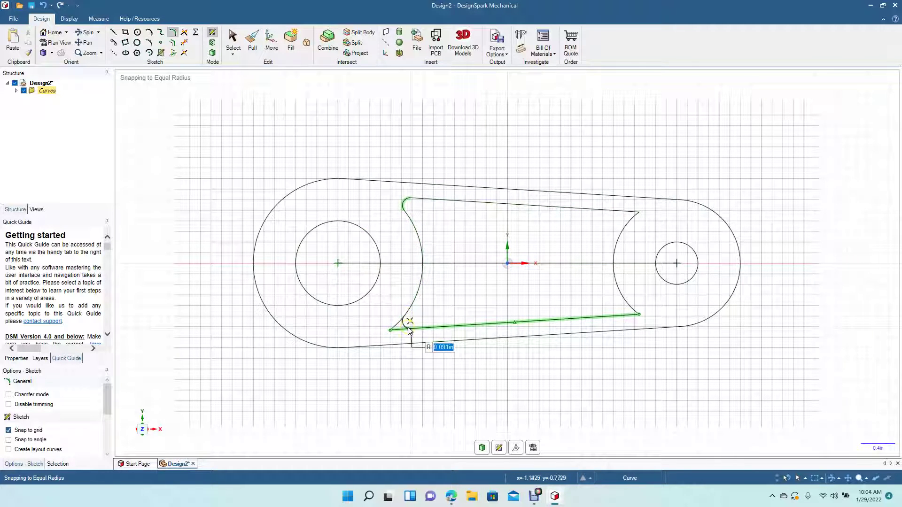
{"action": "left_click", "coordinate": [409, 328]}
Round the two inner opening corners next to the smaller circle with sketch fillets of about 0.09 in radius
{"action": "left_click", "coordinate": [621, 212]}
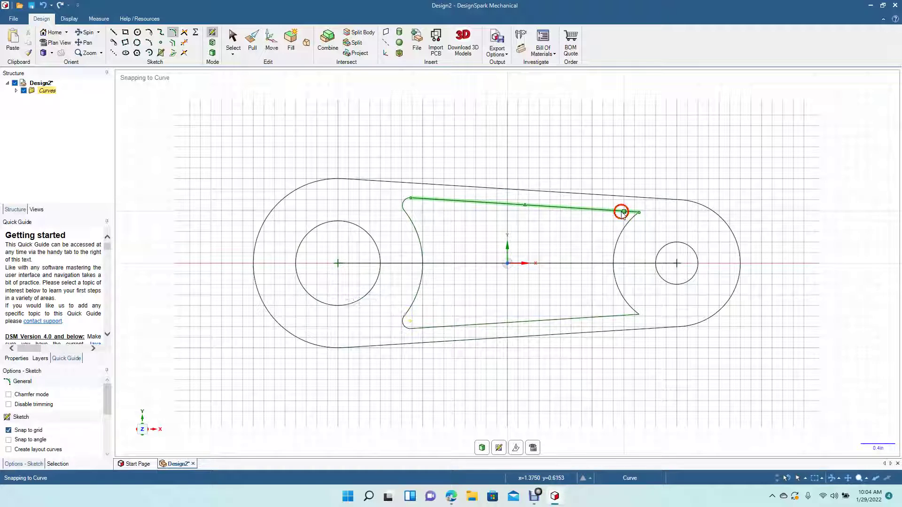
{"action": "left_click", "coordinate": [627, 225]}
{"action": "left_click", "coordinate": [627, 223]}
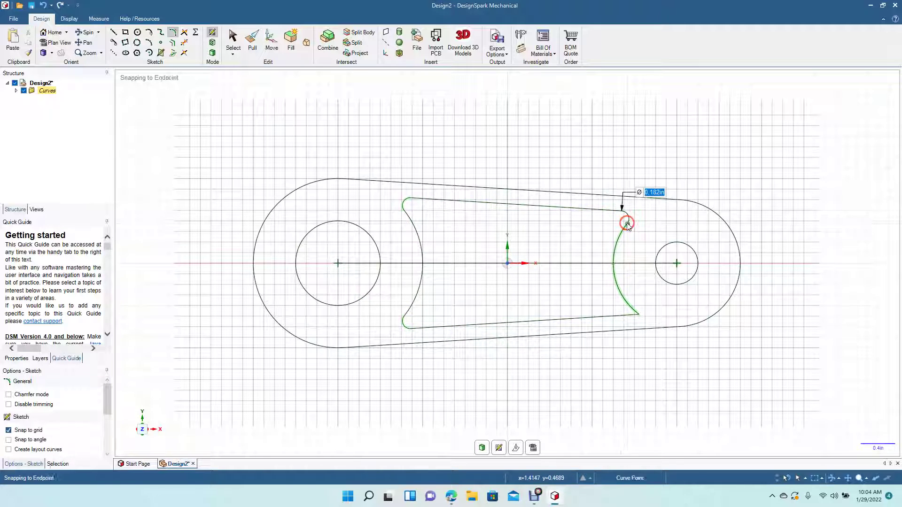
{"action": "left_click", "coordinate": [629, 305]}
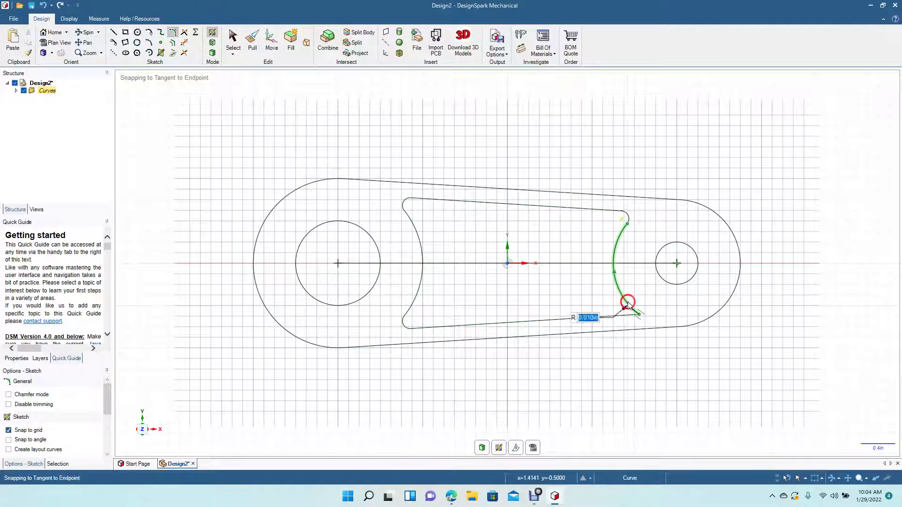
{"action": "left_click", "coordinate": [620, 317]}
Delete both halves of the horizontal centreline between the two circle centres
{"action": "left_click", "coordinate": [233, 40]}
{"action": "left_click", "coordinate": [352, 263]}
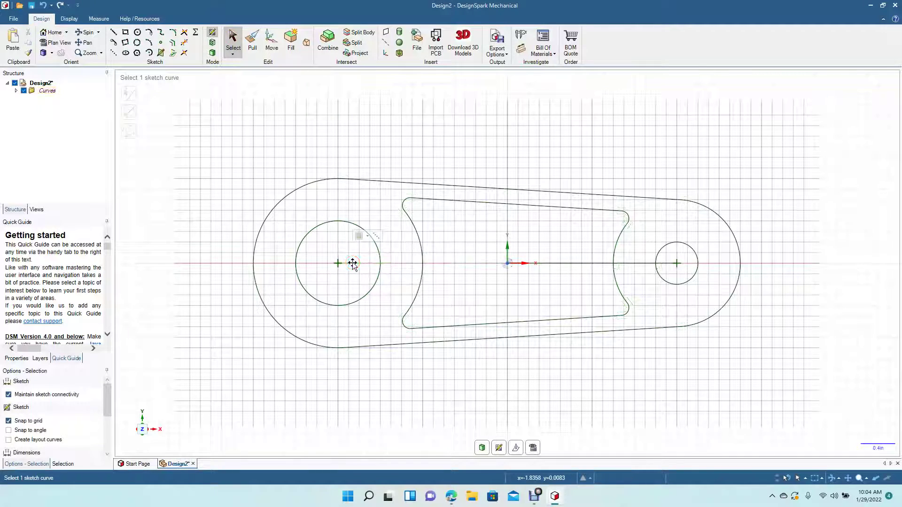
{"action": "left_click", "coordinate": [572, 264]}
{"action": "left_click", "coordinate": [572, 265]}
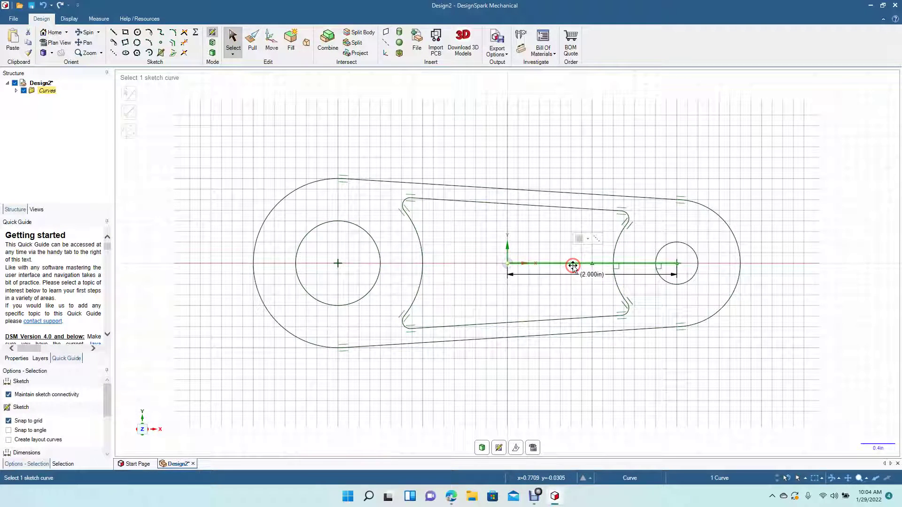
{"action": "key", "text": "Delete"}
{"action": "left_click", "coordinate": [414, 334]}
{"action": "left_click", "coordinate": [465, 326]}
{"action": "key", "text": "Escape"}
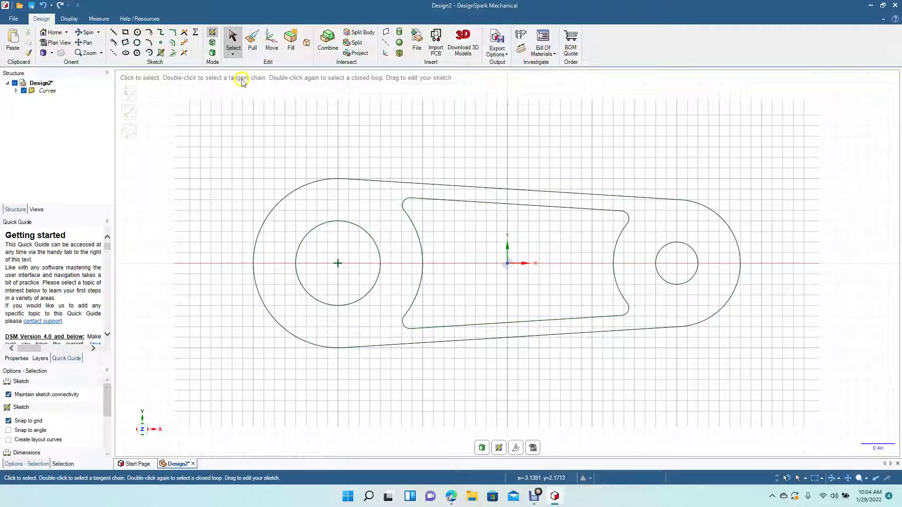
Convert the sketch to a surface with Pull and delete the two circular faces and the middle opening's face
{"action": "left_click", "coordinate": [254, 44]}
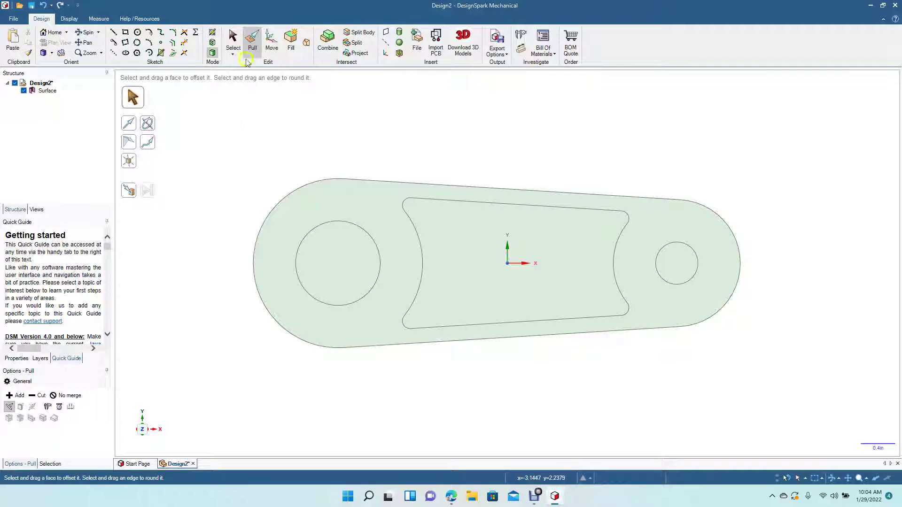
{"action": "left_click", "coordinate": [329, 256]}
{"action": "left_click", "coordinate": [456, 284], "text": "ctrl"}
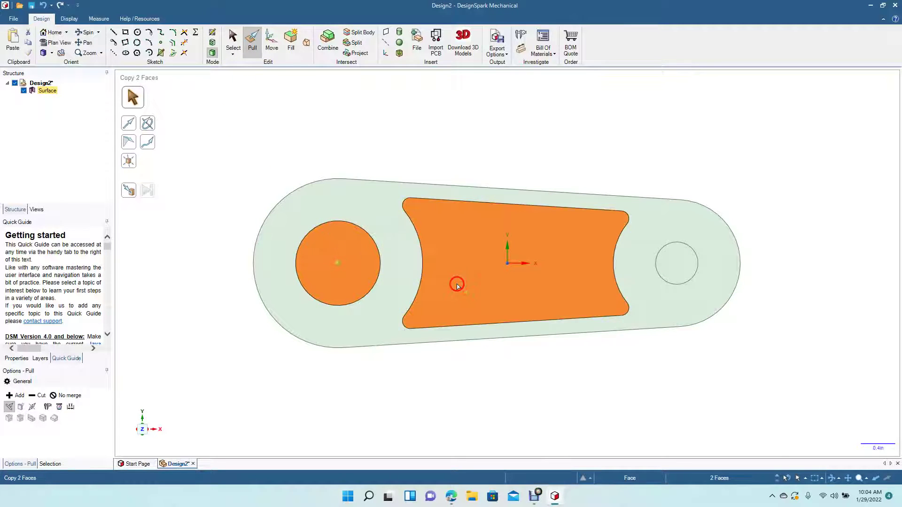
{"action": "left_click", "coordinate": [678, 277], "text": "ctrl"}
{"action": "key", "text": "Delete"}
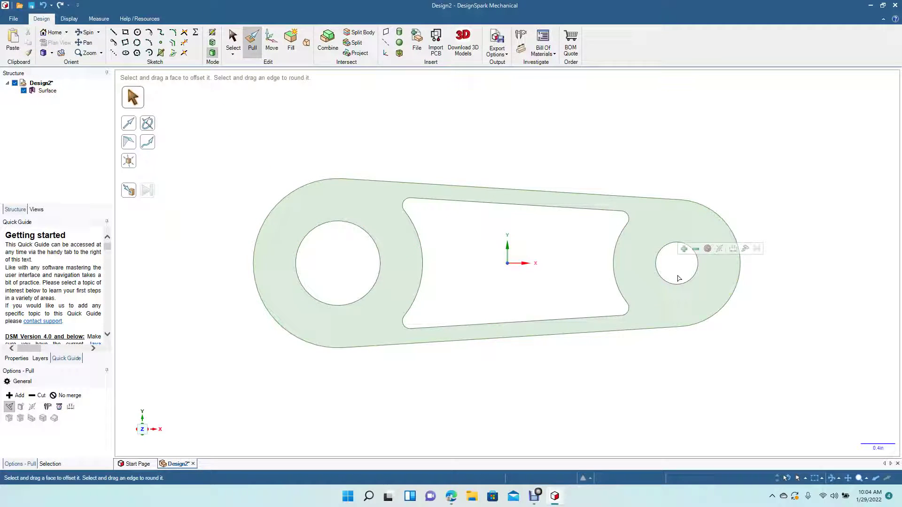
Pull the link's face 1 in to make it a solid
{"action": "left_click", "coordinate": [86, 32]}
{"action": "left_click_drag", "start_coordinate": [482, 154], "coordinate": [437, 169]}
{"action": "left_click", "coordinate": [362, 189]}
{"action": "left_click_drag", "start_coordinate": [491, 264], "coordinate": [452, 279]}
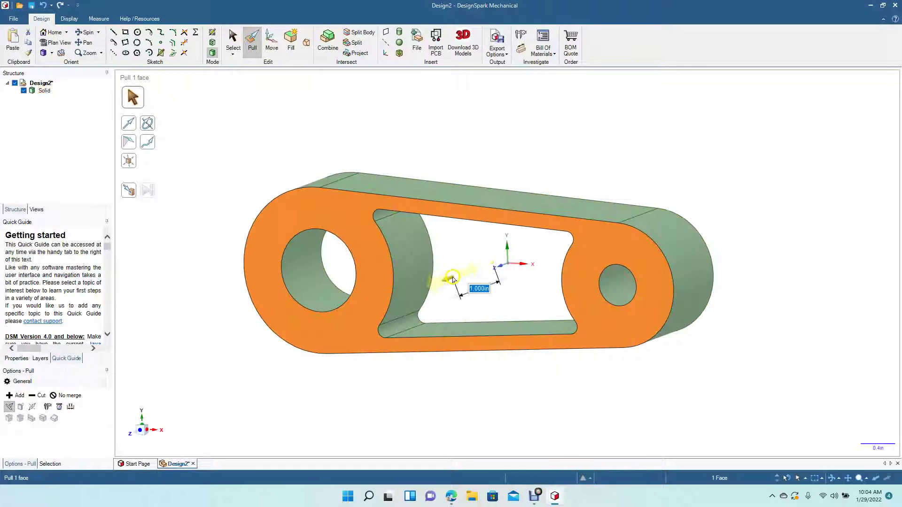
{"action": "left_click", "coordinate": [233, 38]}
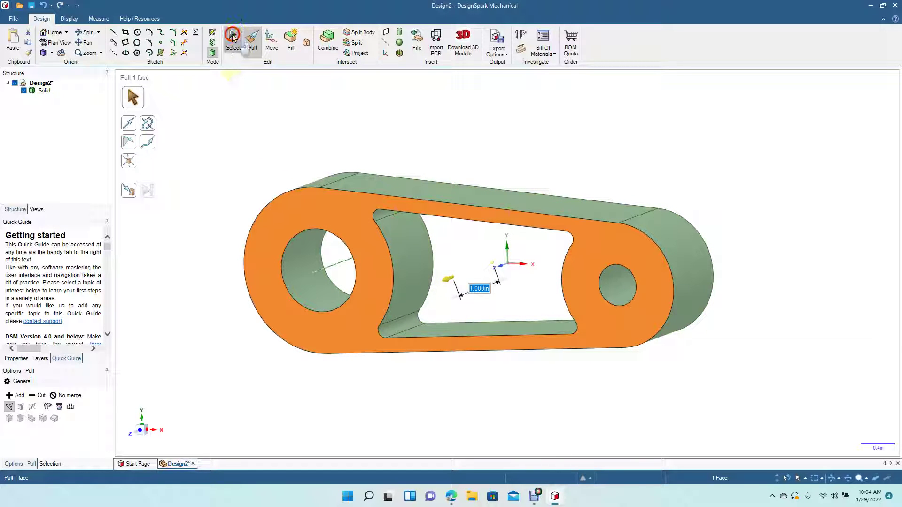
{"action": "left_click", "coordinate": [226, 117]}
Rename the solid body as Part One
{"action": "left_click", "coordinate": [44, 91]}
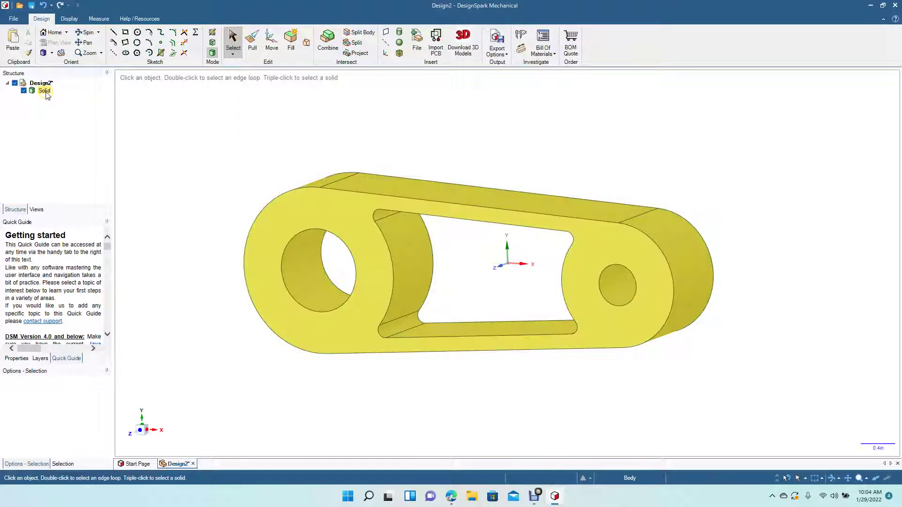
{"action": "right_click", "coordinate": [45, 92]}
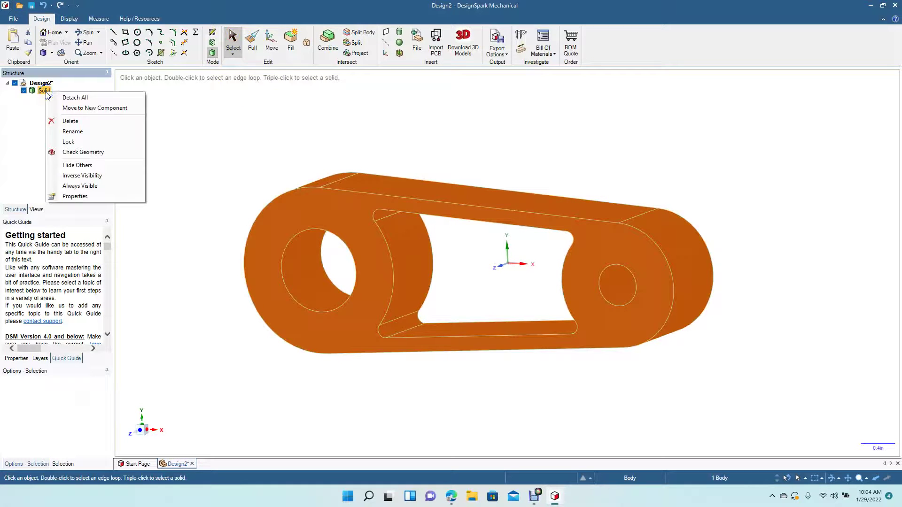
{"action": "left_click", "coordinate": [80, 133]}
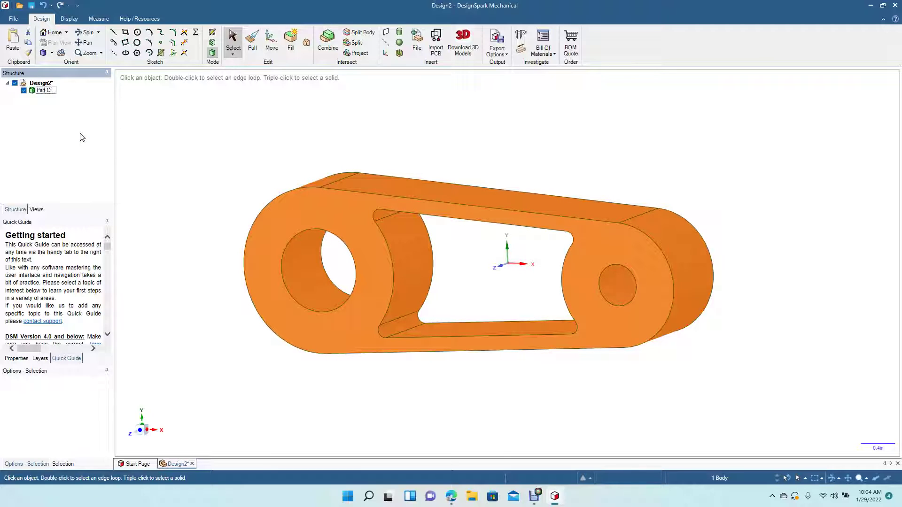
{"action": "left_click", "coordinate": [157, 149]}
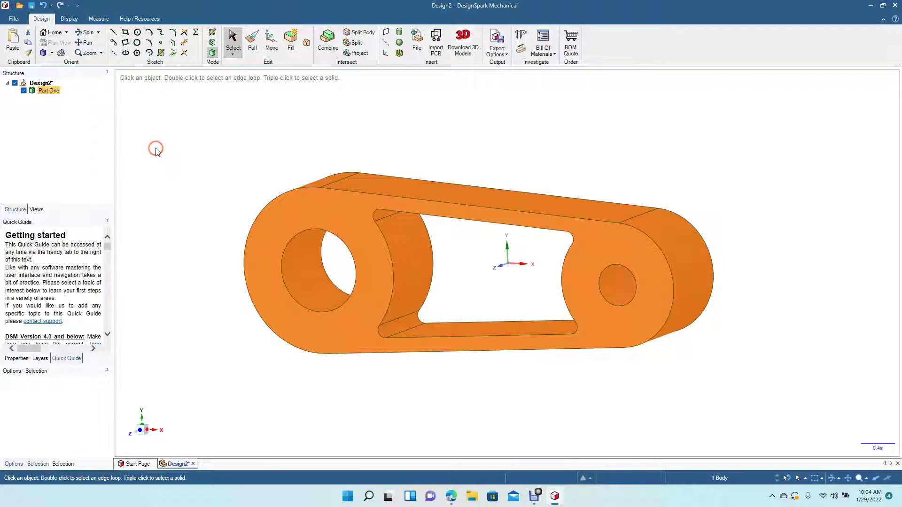
Create a sketch plane through the axes of both holes and view it head-on
{"action": "left_click", "coordinate": [328, 270]}
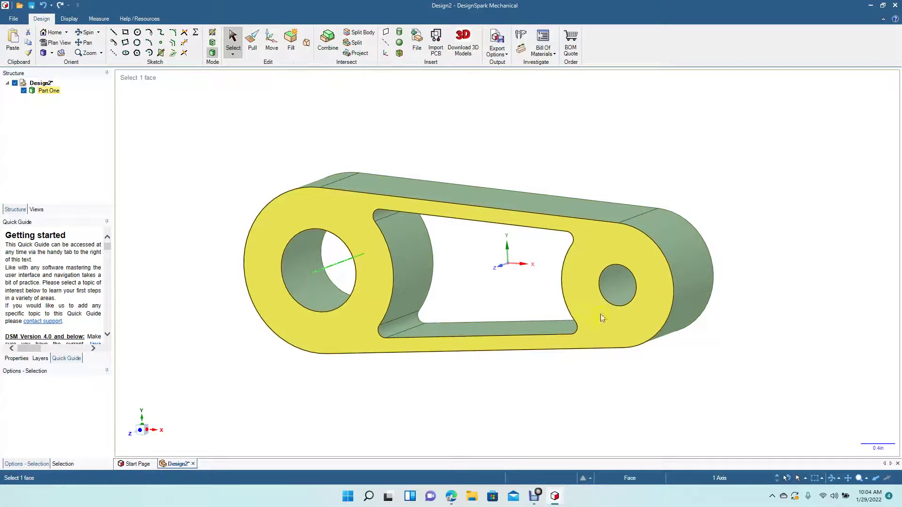
{"action": "left_click", "coordinate": [620, 286]}
{"action": "left_click", "coordinate": [620, 286], "text": "ctrl"}
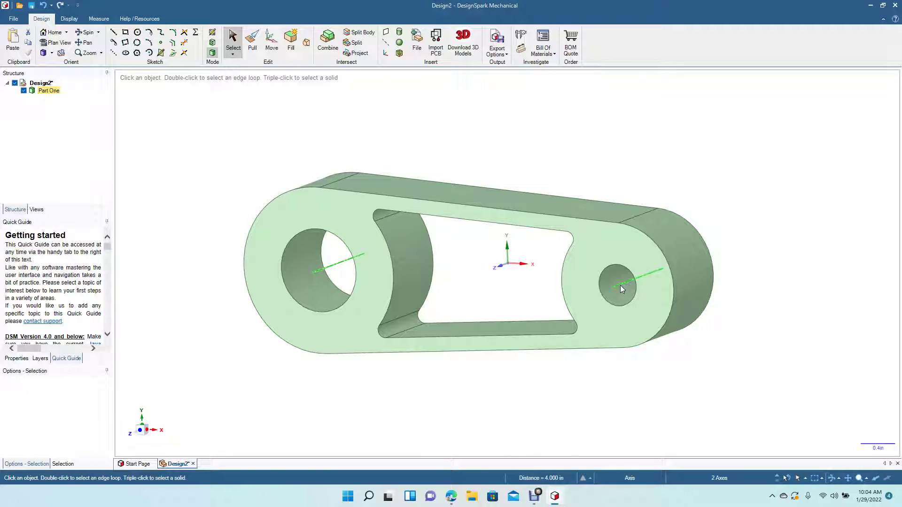
{"action": "key", "text": "k"}
{"action": "key", "text": "v"}
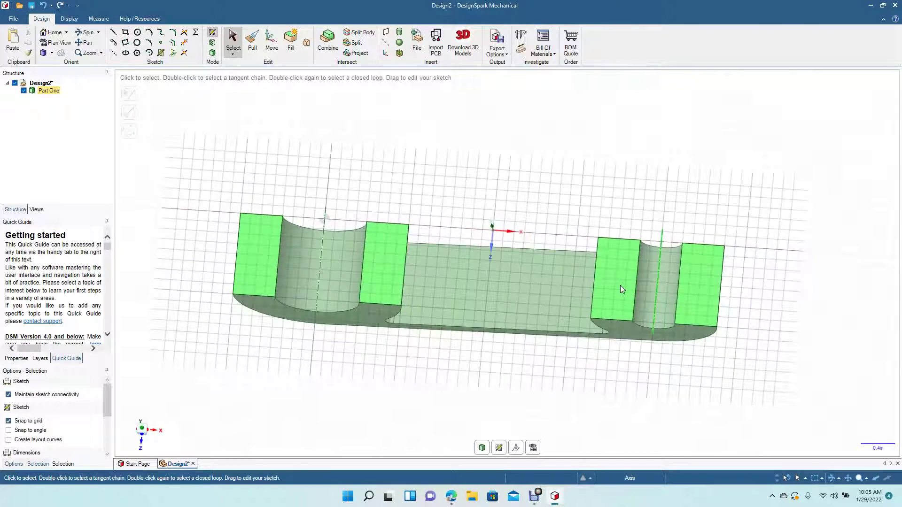
{"action": "left_click", "coordinate": [465, 199]}
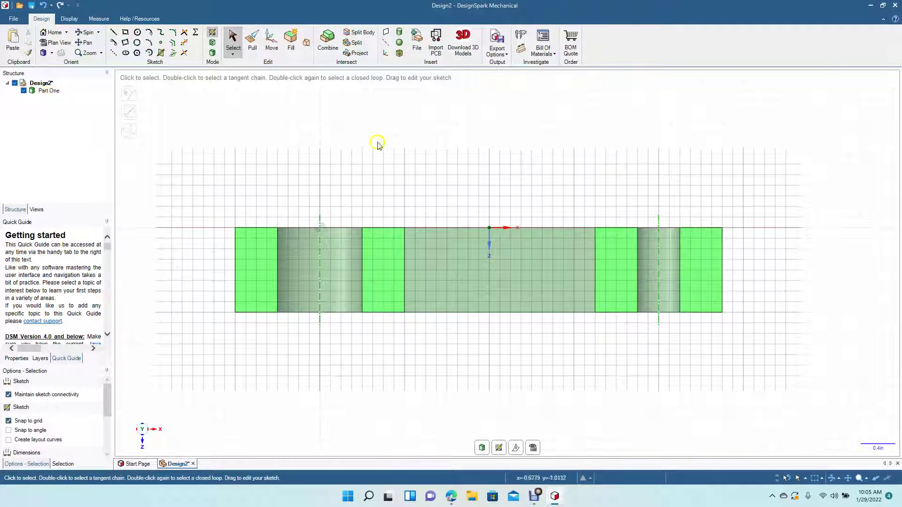
Sketch a 5.75 in horizontal line across the section at mid-thickness, from one outer edge to the other
{"action": "left_click", "coordinate": [230, 37]}
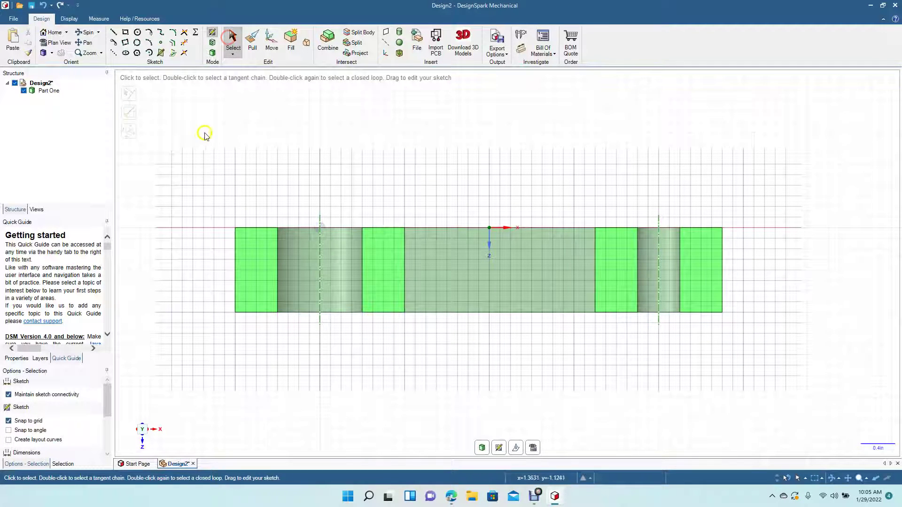
{"action": "left_click", "coordinate": [113, 33]}
{"action": "left_click", "coordinate": [236, 270]}
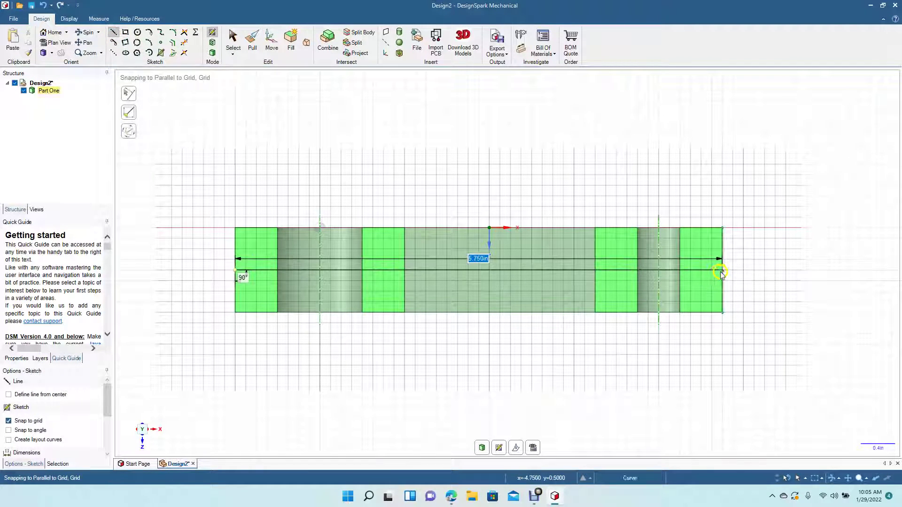
{"action": "left_click", "coordinate": [722, 271]}
{"action": "left_click", "coordinate": [232, 40]}
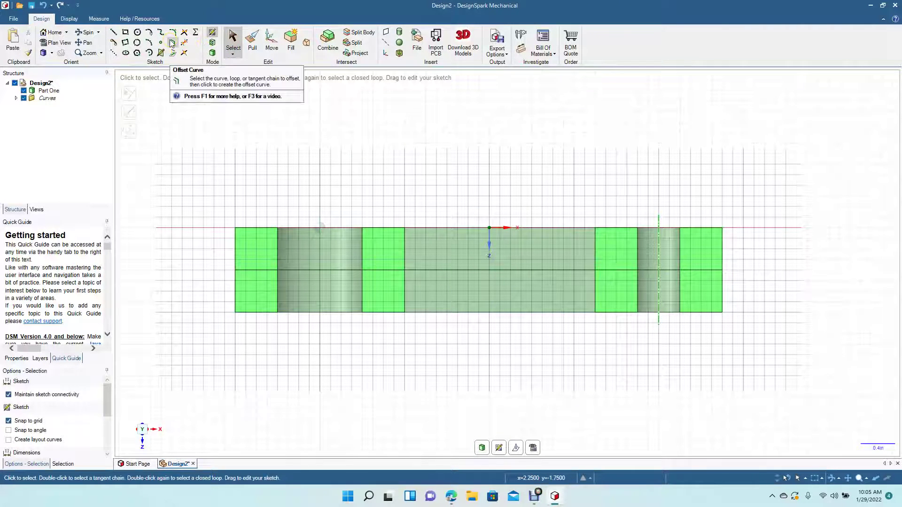
Sketch an outer line chain starting 0.125 in above mid-thickness, running 2 in across the large end, slanting to the small end's upper corner and along its edge
{"action": "left_click", "coordinate": [113, 33]}
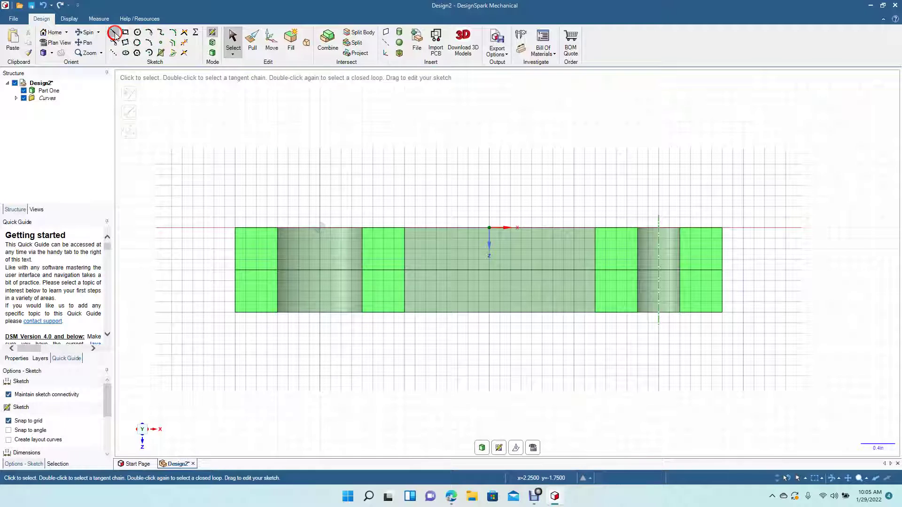
{"action": "left_click", "coordinate": [235, 269]}
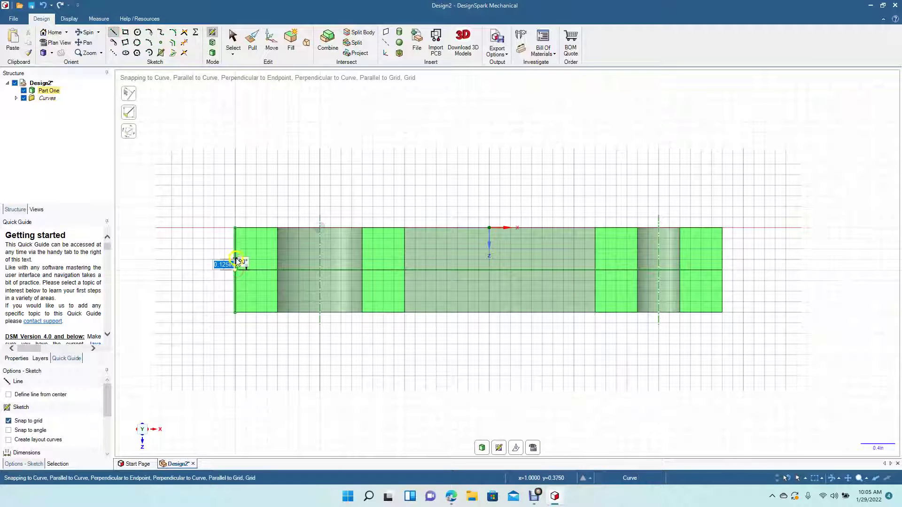
{"action": "left_click", "coordinate": [236, 258]}
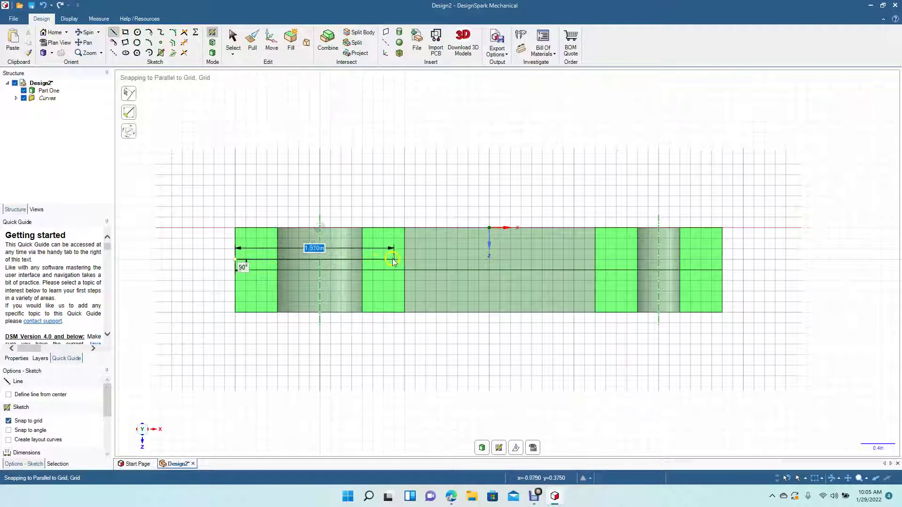
{"action": "left_click", "coordinate": [404, 259]}
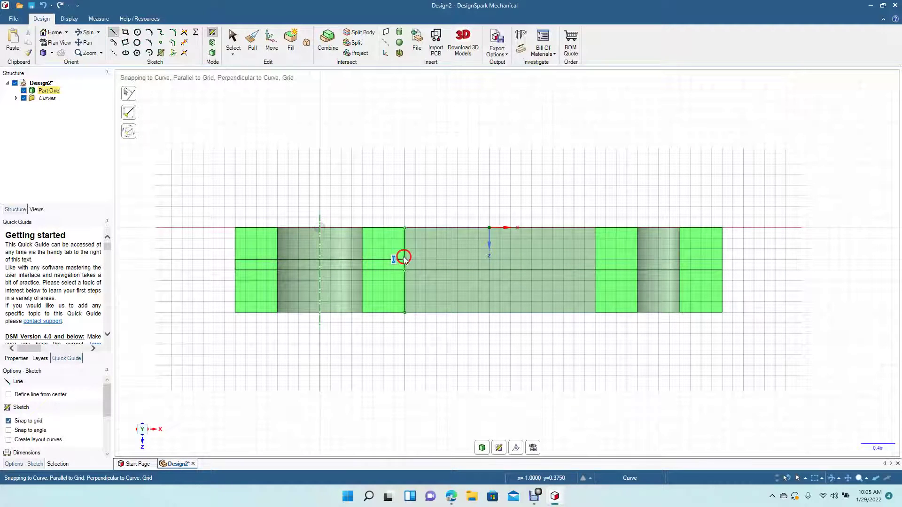
{"action": "left_click", "coordinate": [596, 229]}
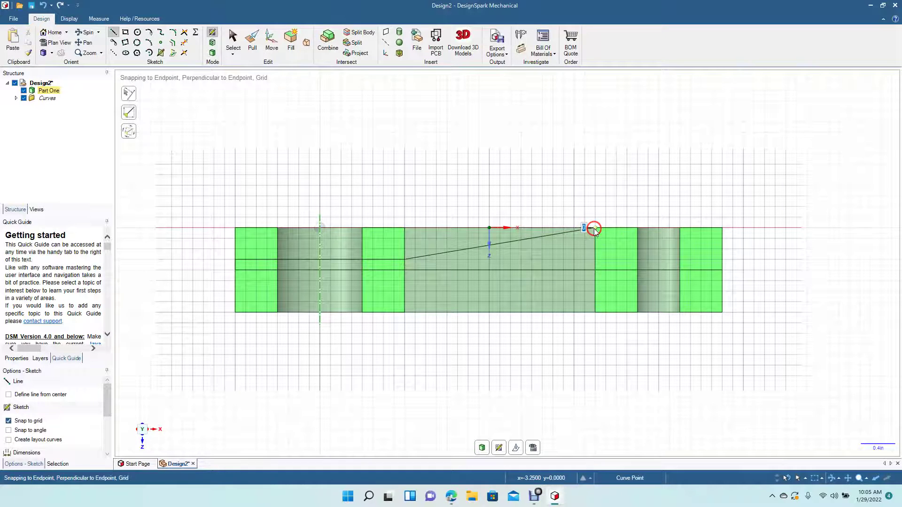
{"action": "left_click", "coordinate": [722, 228]}
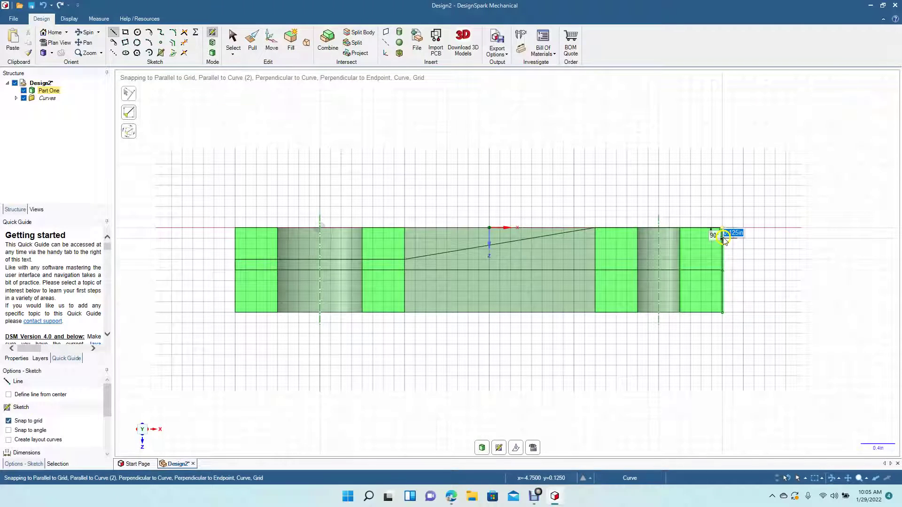
Continue the chain 0.125 in down, 1.5 in back across the small end, and about 2.16 in along a slant to the mid-thickness line
{"action": "left_click", "coordinate": [723, 238]}
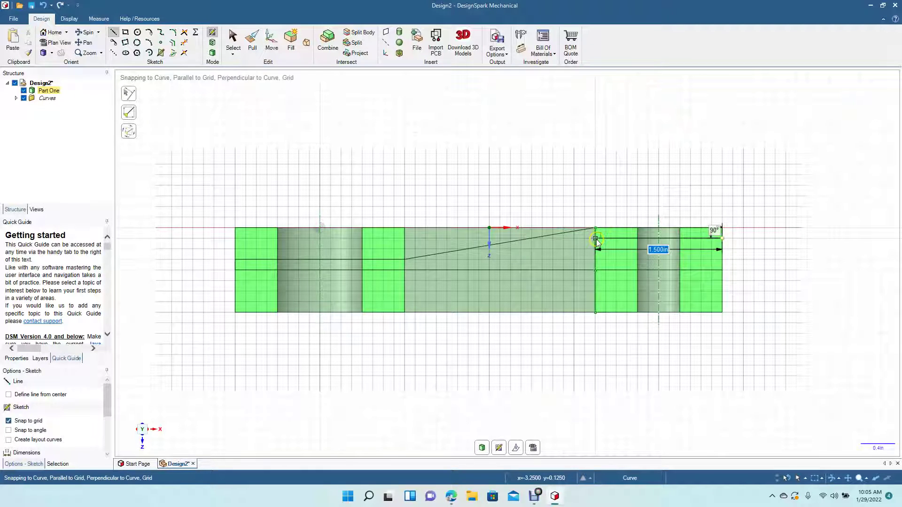
{"action": "left_click", "coordinate": [596, 238]}
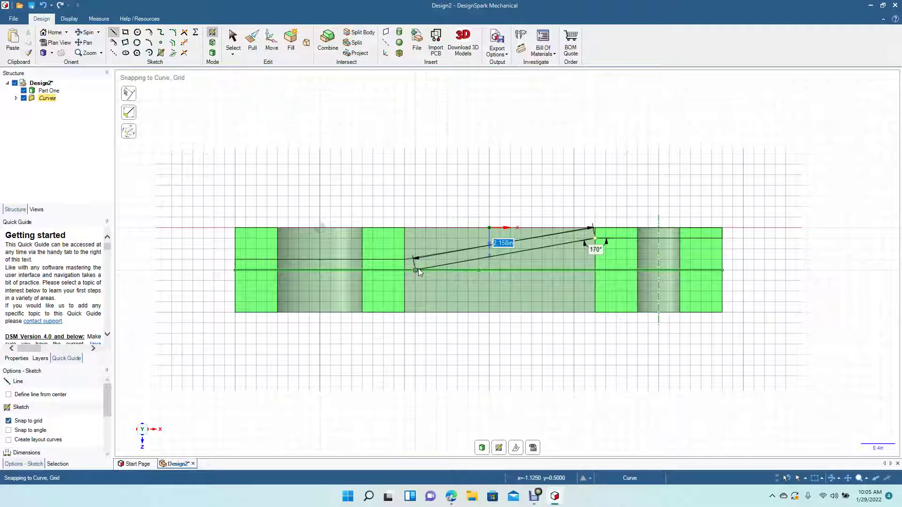
{"action": "left_click", "coordinate": [418, 269]}
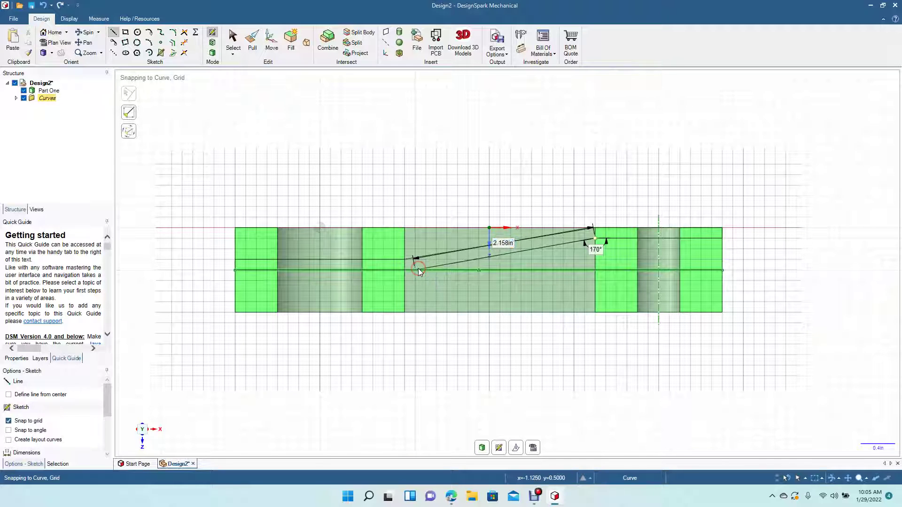
{"action": "left_click", "coordinate": [277, 74]}
{"action": "left_click", "coordinate": [233, 40]}
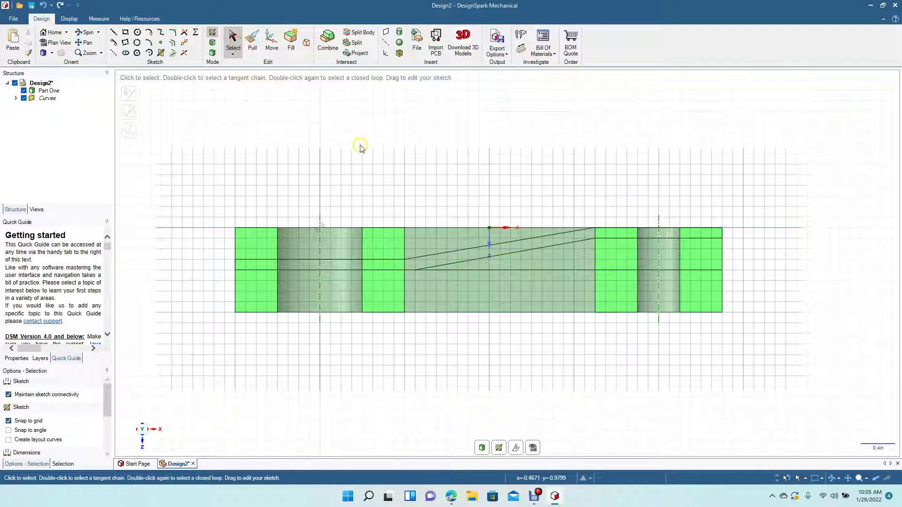
Undo the sketched profile lines, keeping only the horizontal mid-thickness line
{"action": "key", "text": "ctrl+z"}
{"action": "key", "text": "ctrl+z"}
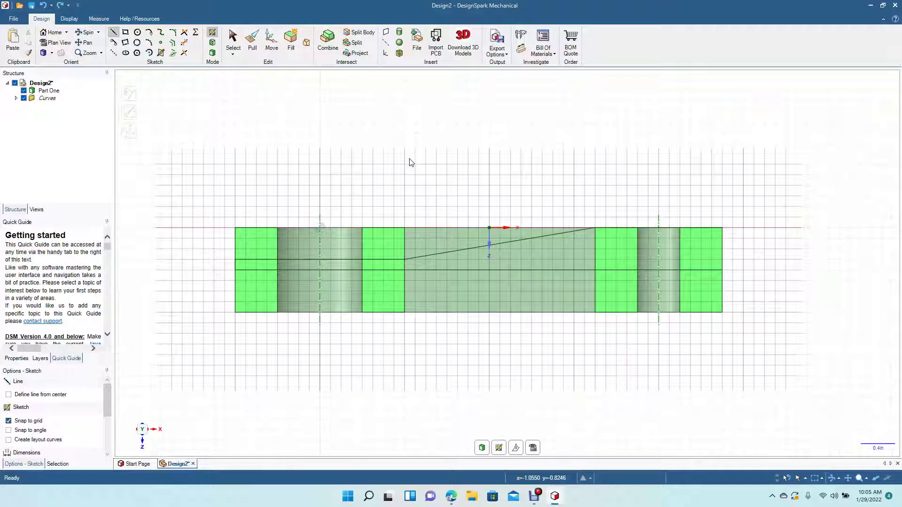
{"action": "key", "text": "ctrl+z"}
{"action": "key", "text": "ctrl+z"}
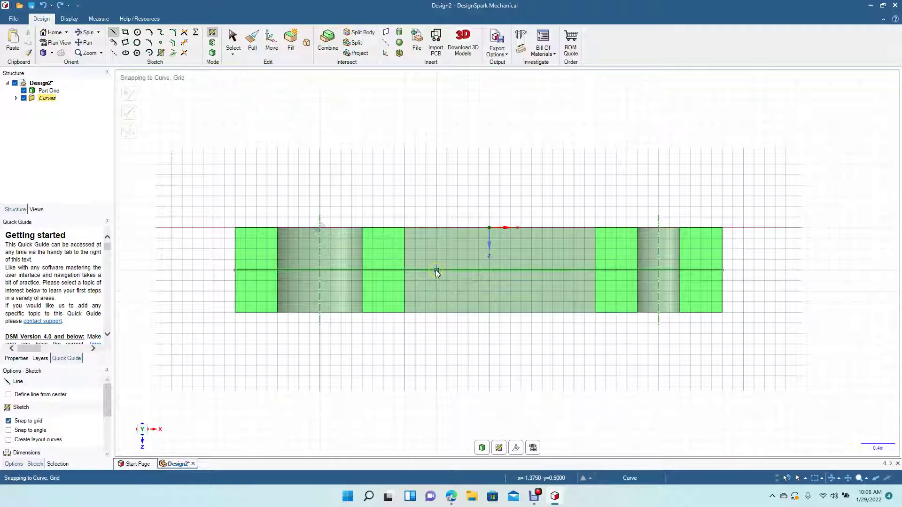
Set the horizontal mid-thickness line as the mirror line
{"action": "left_click", "coordinate": [233, 41]}
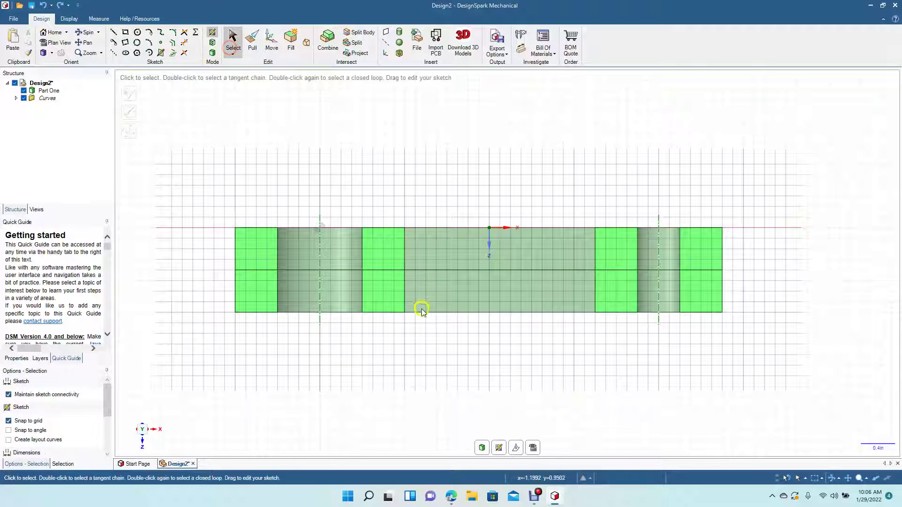
{"action": "right_click", "coordinate": [434, 271]}
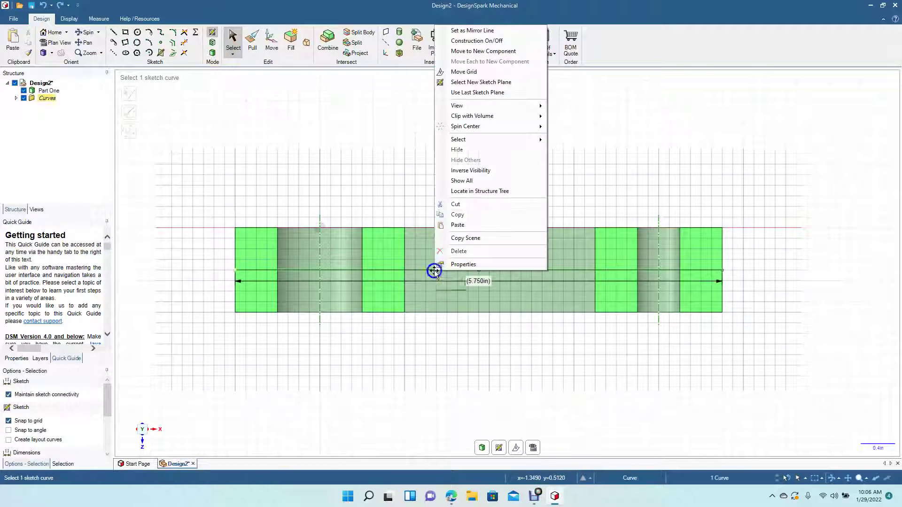
{"action": "left_click", "coordinate": [465, 31]}
{"action": "left_click", "coordinate": [114, 33]}
{"action": "left_click", "coordinate": [236, 268]}
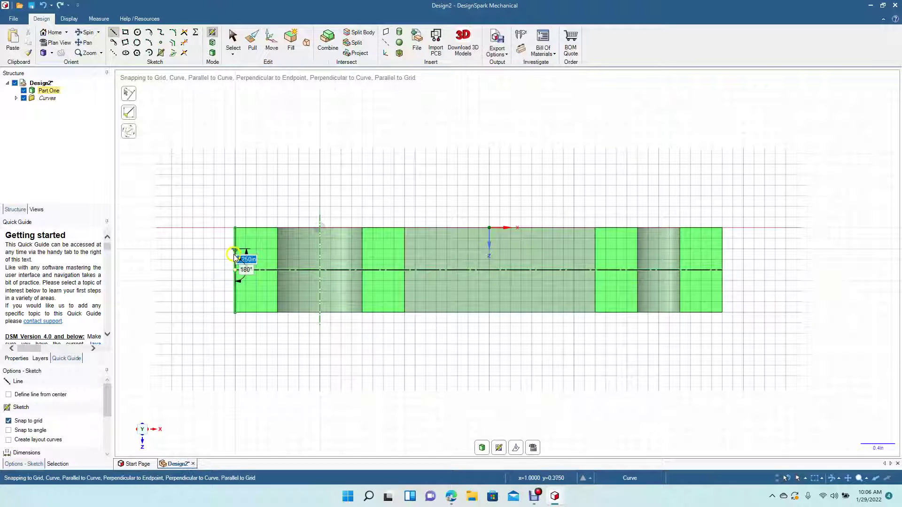
{"action": "left_click", "coordinate": [234, 254]}
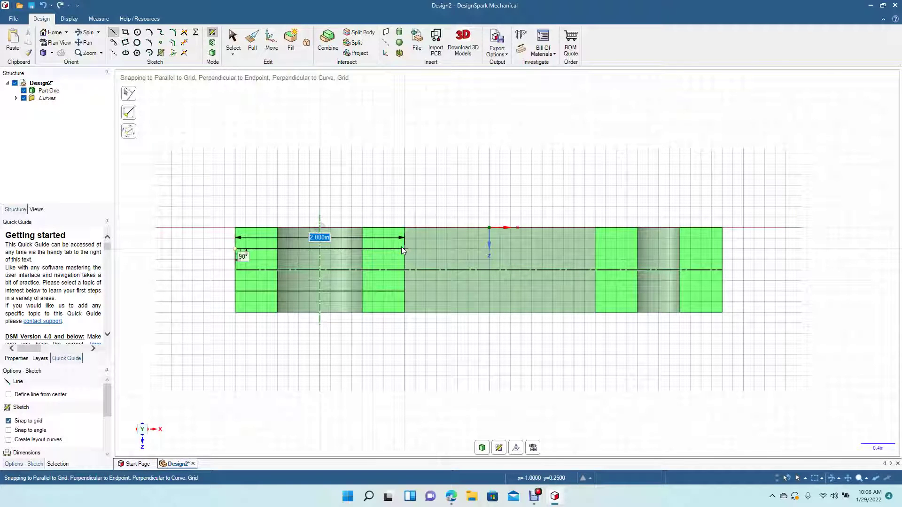
{"action": "key", "text": "Escape"}
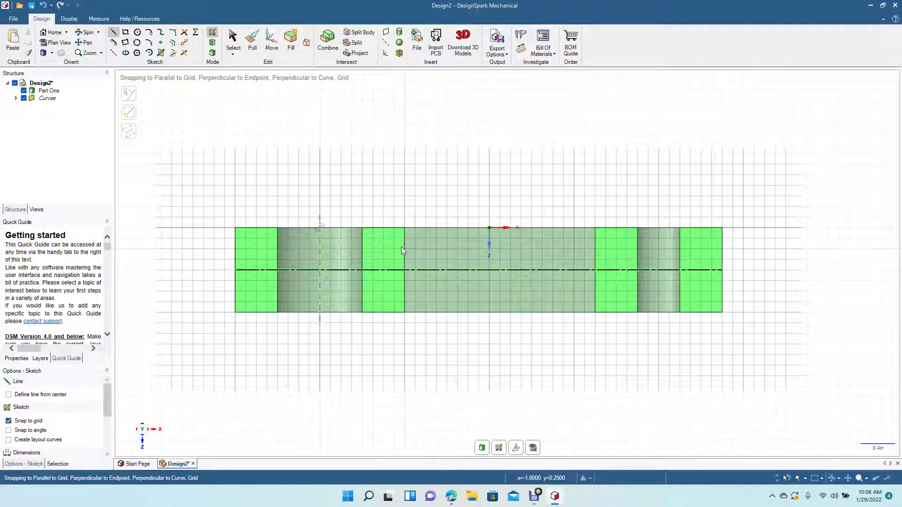
{"action": "left_click", "coordinate": [235, 269]}
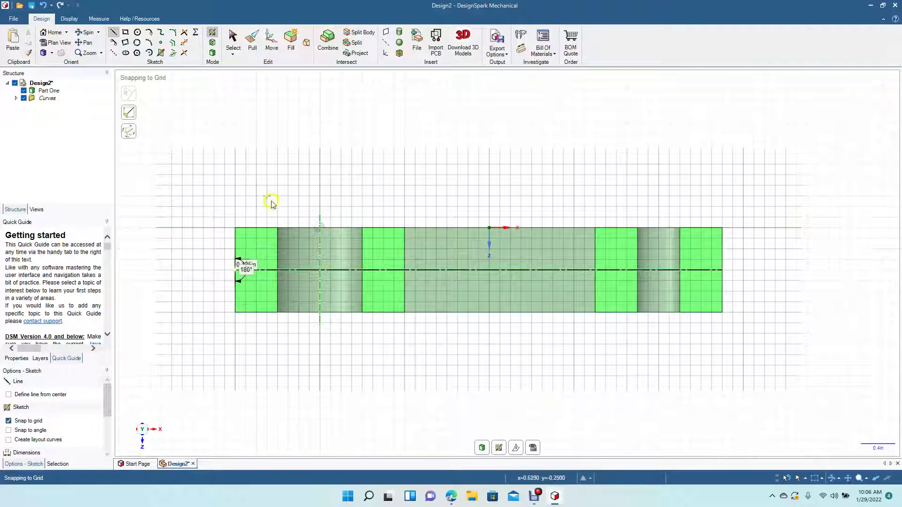
{"action": "left_click", "coordinate": [277, 195]}
{"action": "key", "text": "Escape"}
Sketch a mirrored outer chain 0.125 in up from mid-thickness, 2 in across the large end, slanting to the small end's corner and along its edge
{"action": "left_click", "coordinate": [233, 270]}
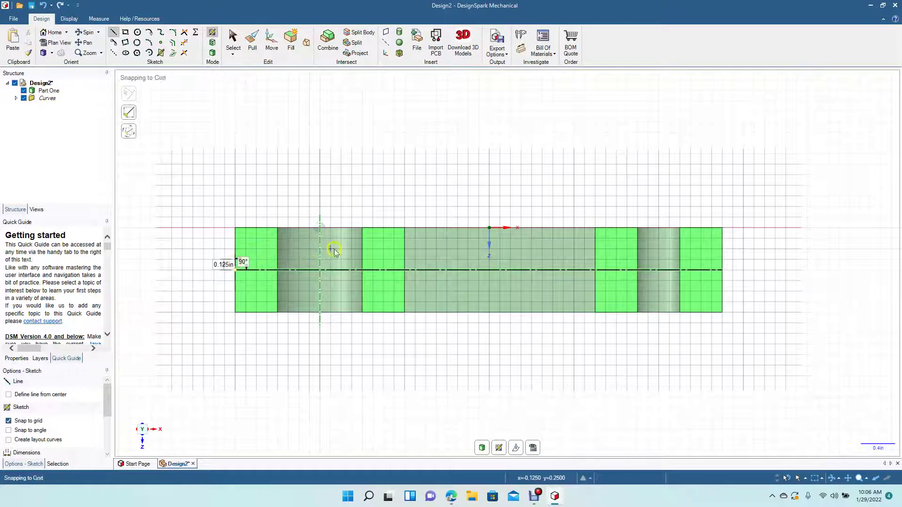
{"action": "left_click", "coordinate": [236, 260]}
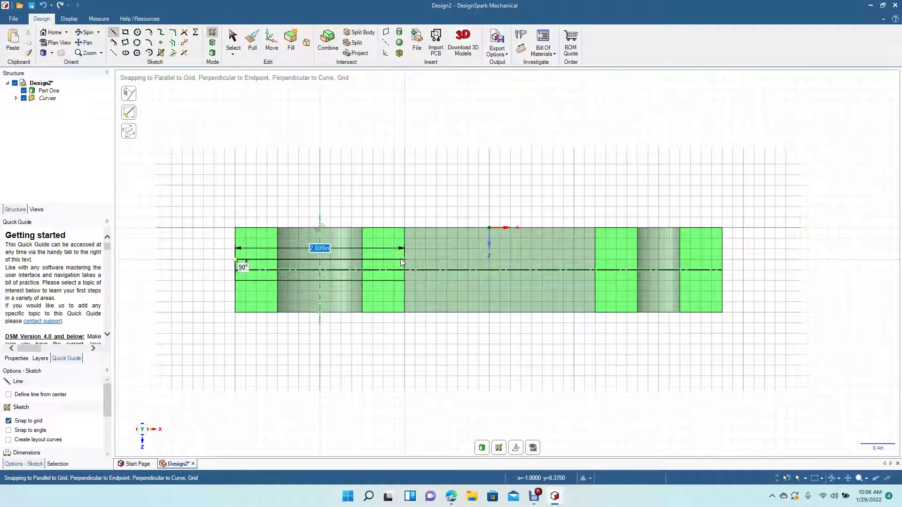
{"action": "left_click", "coordinate": [403, 259]}
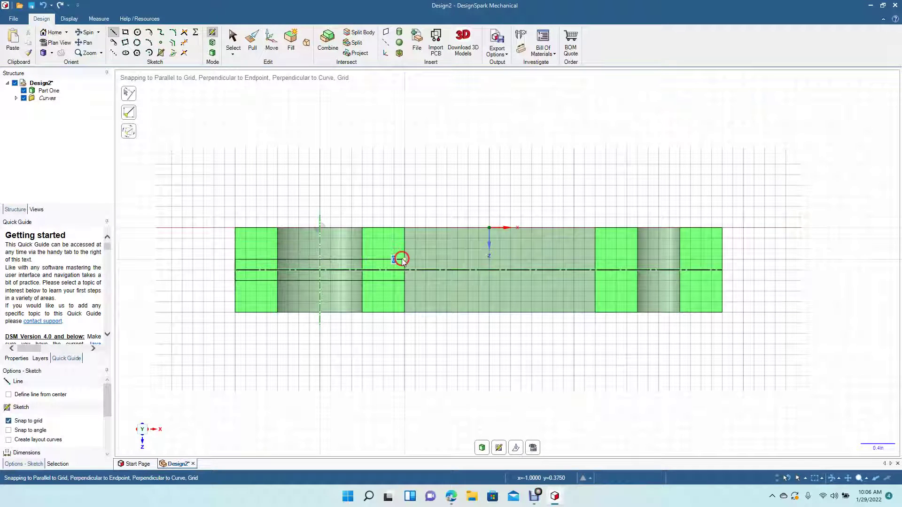
{"action": "left_click", "coordinate": [594, 228]}
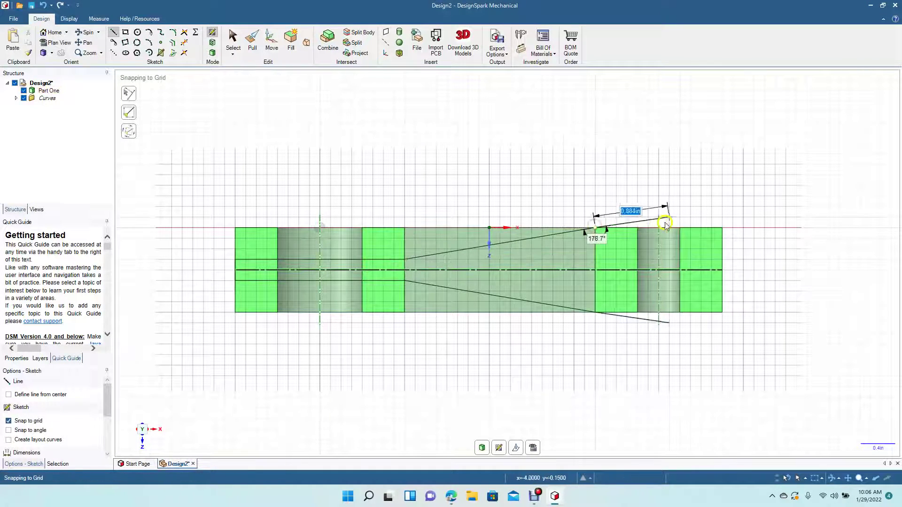
{"action": "left_click", "coordinate": [722, 229]}
Continue the mirrored chain 0.125 in inward, 1.5 in back across the small end, and about 2.035 in along a slant to the mirror line
{"action": "left_click", "coordinate": [723, 239]}
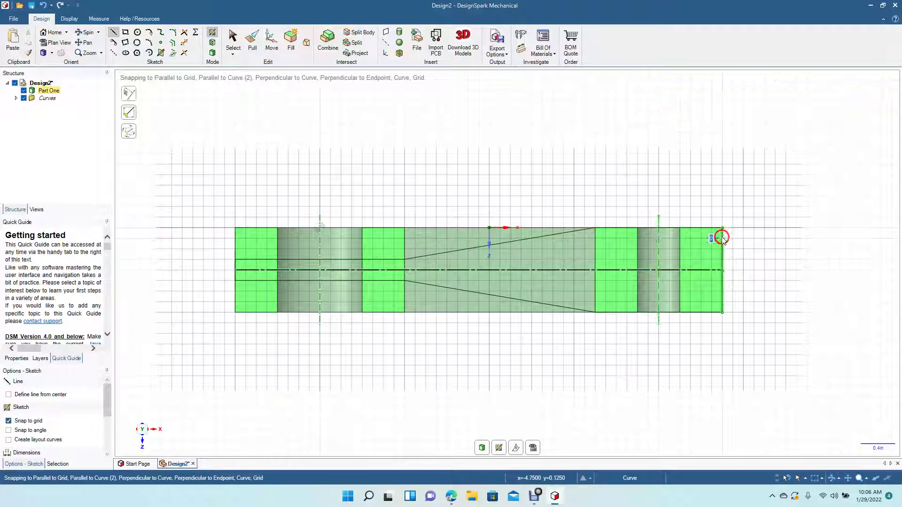
{"action": "left_click", "coordinate": [596, 238]}
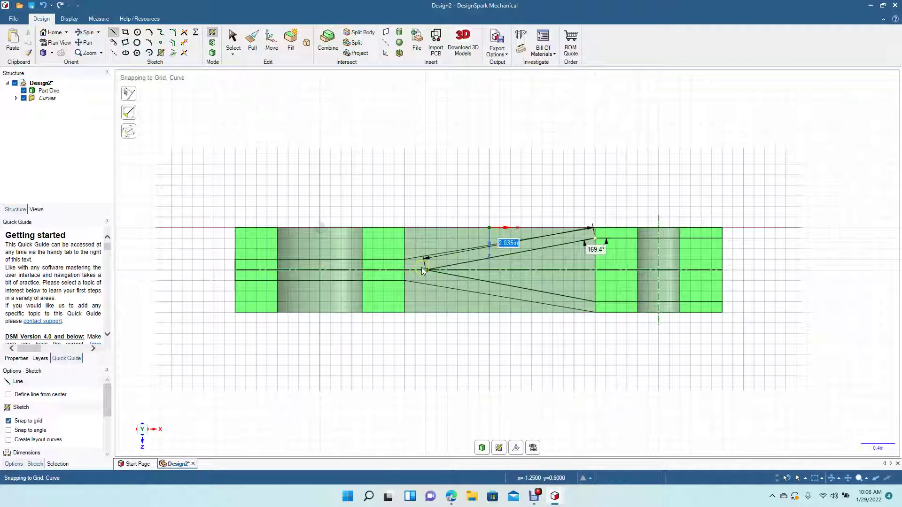
{"action": "left_click", "coordinate": [421, 269]}
{"action": "left_click", "coordinate": [231, 38]}
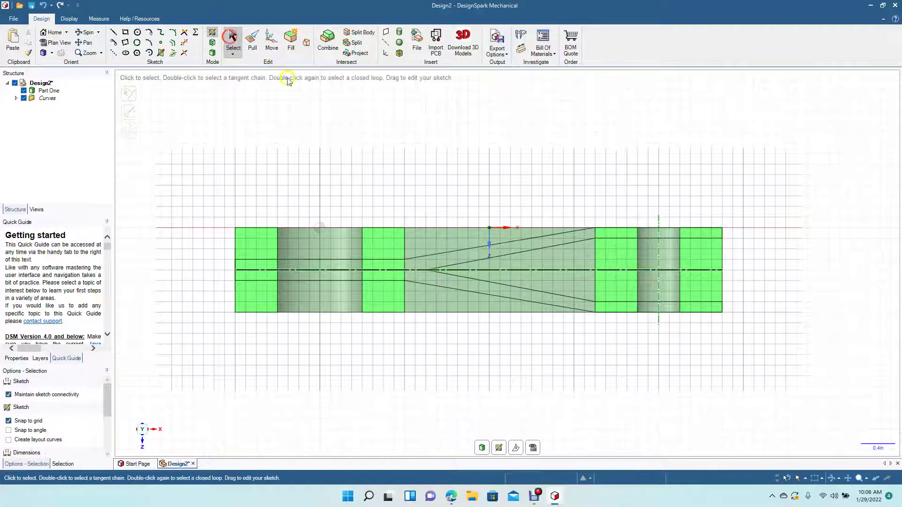
Draw a mirrored tangent arc of about 6.938 in radius between the endpoints of the outer slanted line
{"action": "left_click", "coordinate": [467, 249]}
{"action": "left_click", "coordinate": [151, 43]}
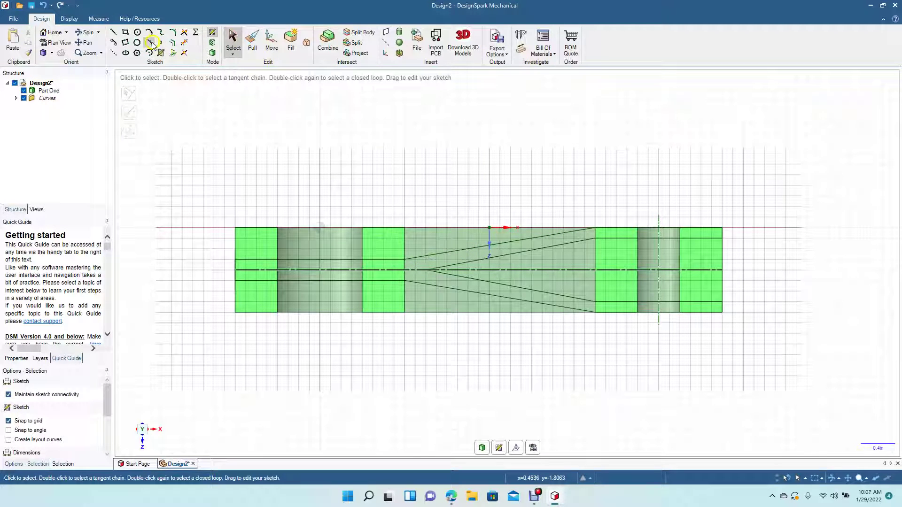
{"action": "left_click", "coordinate": [407, 258]}
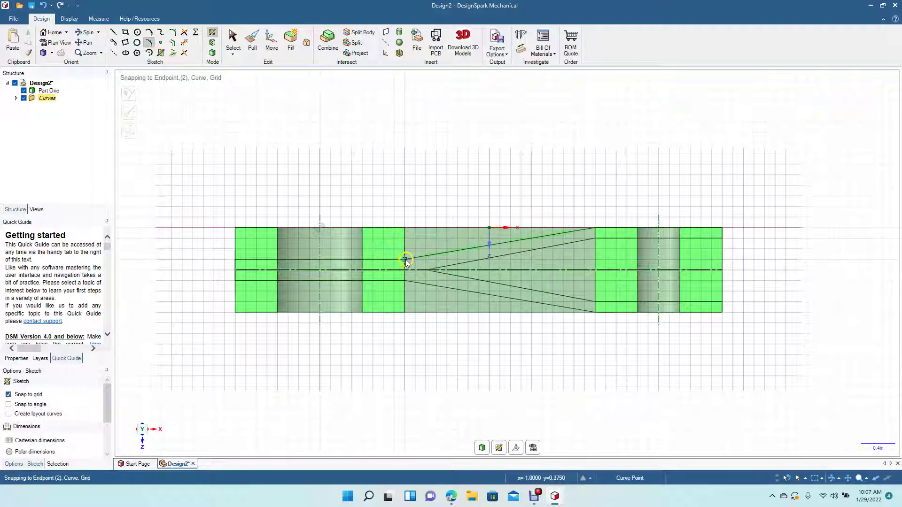
{"action": "left_click", "coordinate": [595, 229]}
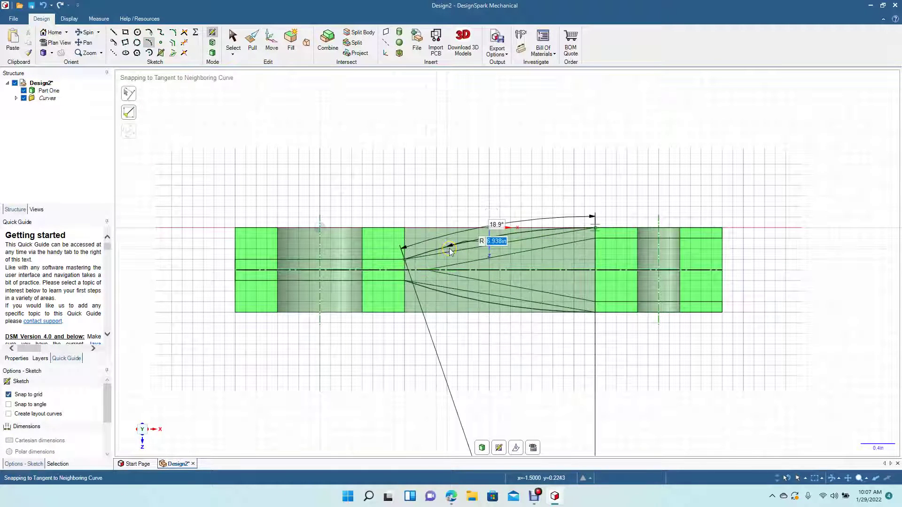
{"action": "left_click", "coordinate": [233, 40]}
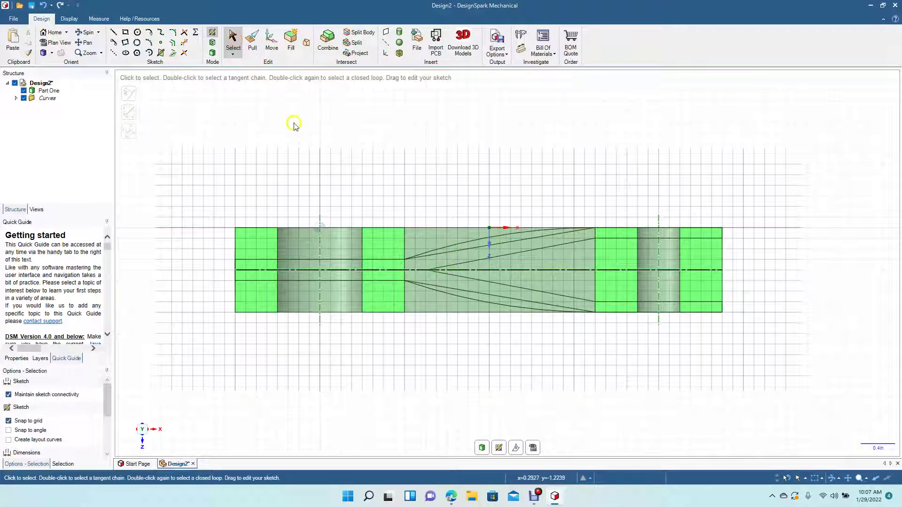
Draw a mirrored tangent arc of about 5.521 in radius from the inner slant's apex on the mirror line to the small end's inner line
{"action": "left_click", "coordinate": [149, 42]}
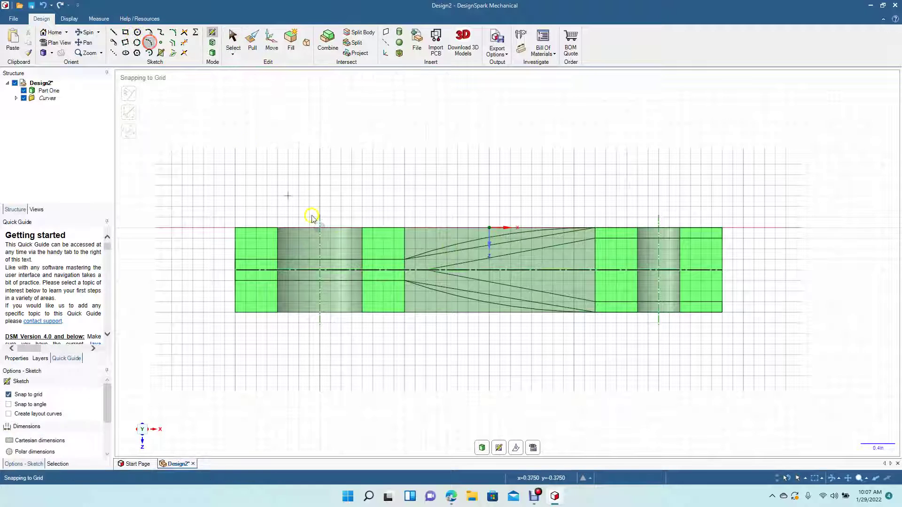
{"action": "left_click", "coordinate": [428, 270]}
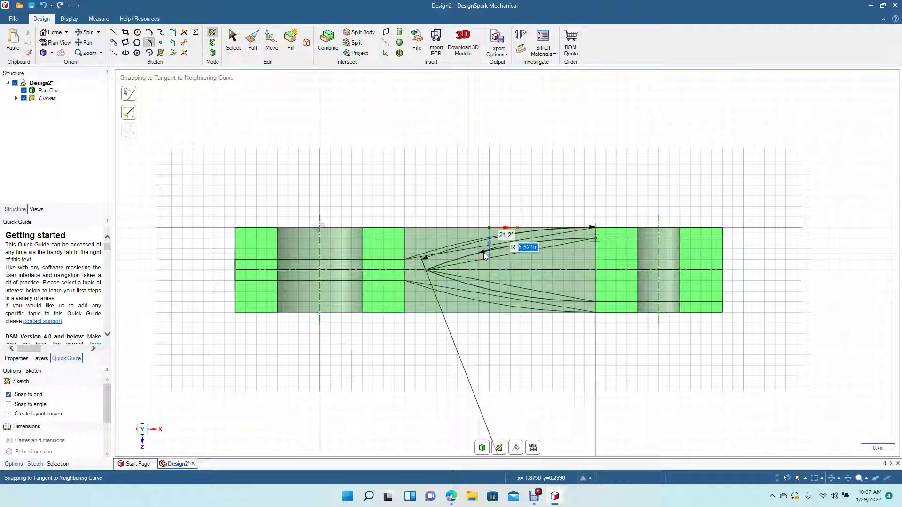
{"action": "left_click", "coordinate": [484, 254]}
{"action": "left_click", "coordinate": [236, 38]}
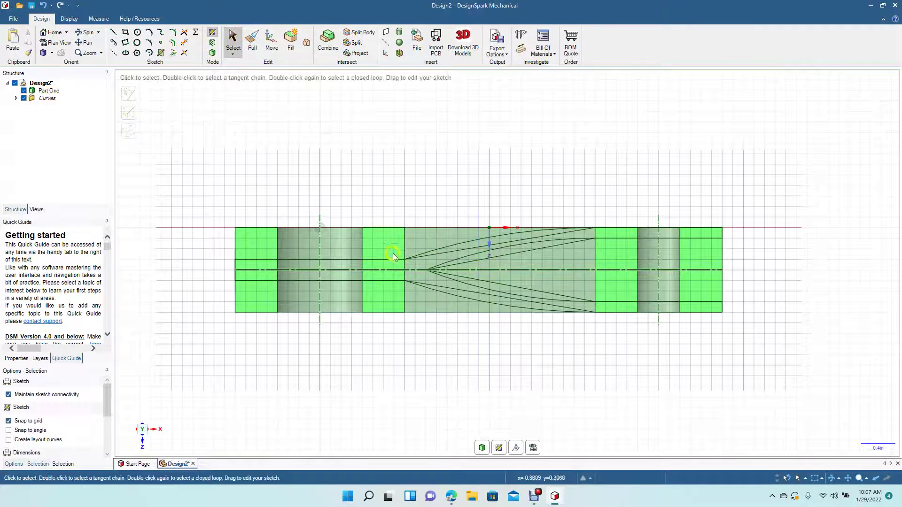
Delete the mirrored pair of straight outer slanted lines, leaving the outer arcs between the two ends
{"action": "left_click", "coordinate": [399, 271]}
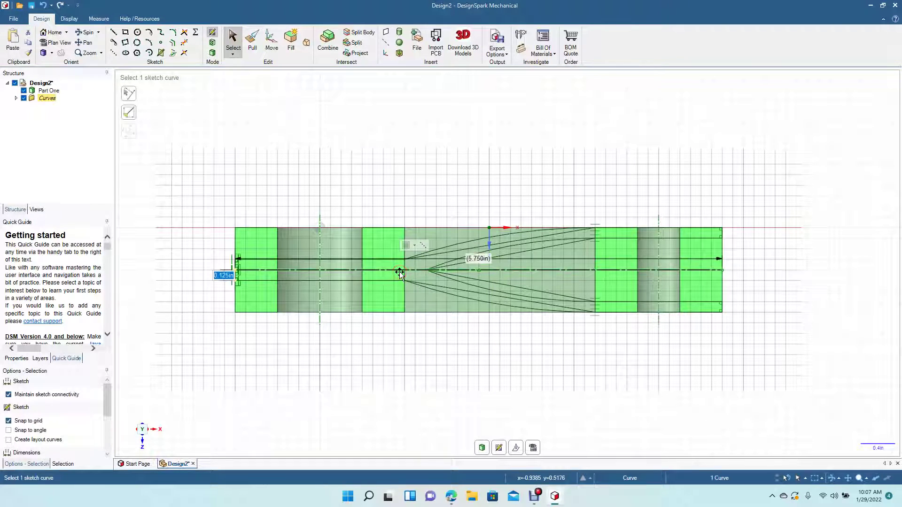
{"action": "left_click", "coordinate": [496, 113]}
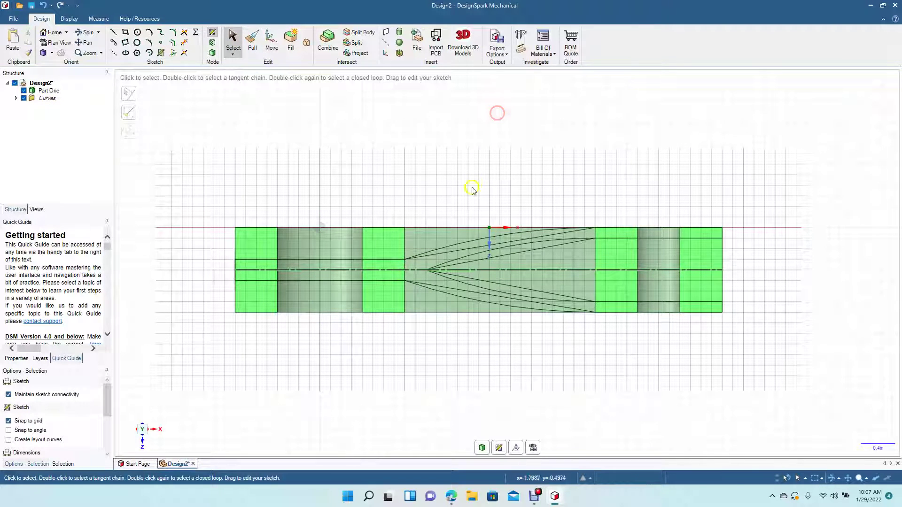
{"action": "left_click", "coordinate": [460, 250]}
{"action": "key", "text": "Escape"}
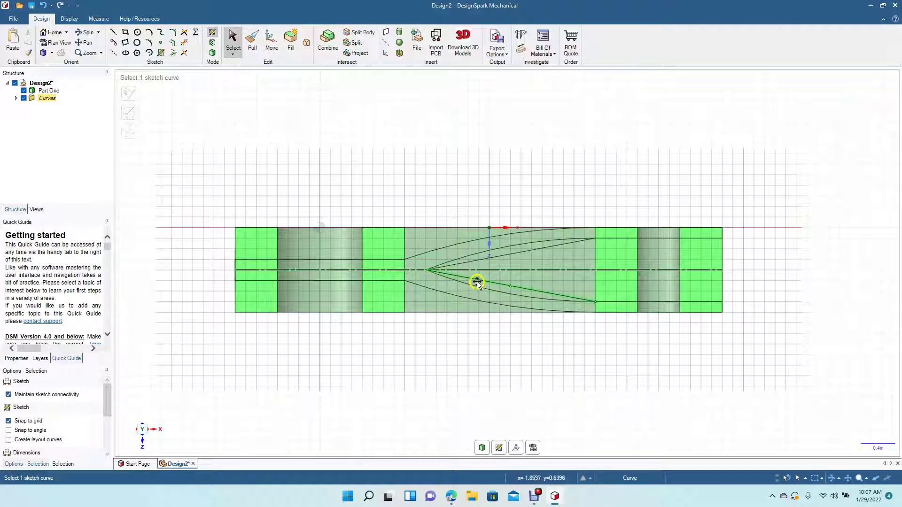
Delete the mirrored pair of straight inner slanted lines, leaving the inner arcs in place
{"action": "left_click", "coordinate": [477, 283]}
{"action": "key", "text": "Escape"}
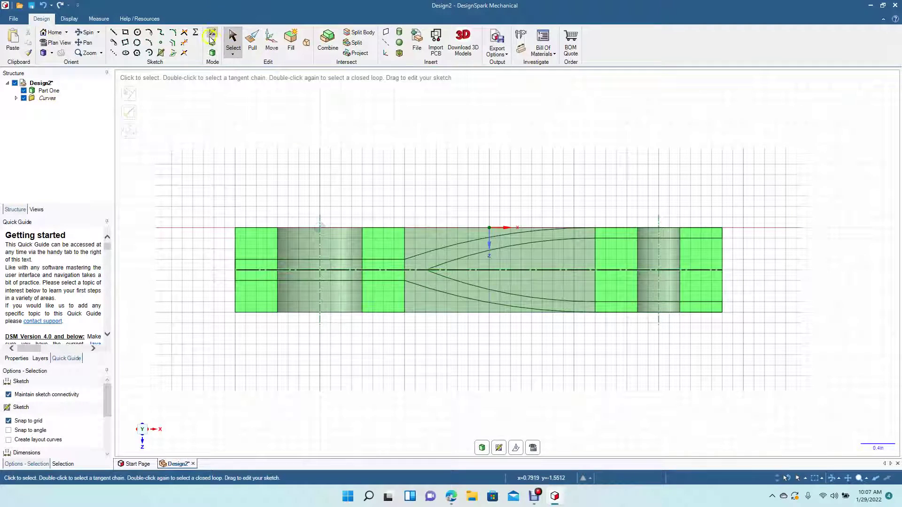
Round the mirrored outer corners to a radius of about 1.057 in and the inner apex to a diameter of about 0.241 in
{"action": "left_click", "coordinate": [173, 32]}
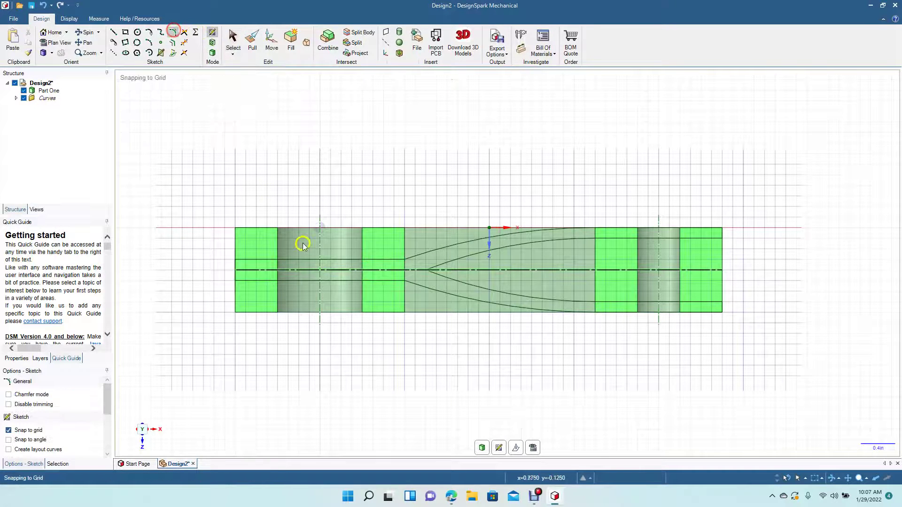
{"action": "left_click", "coordinate": [382, 261]}
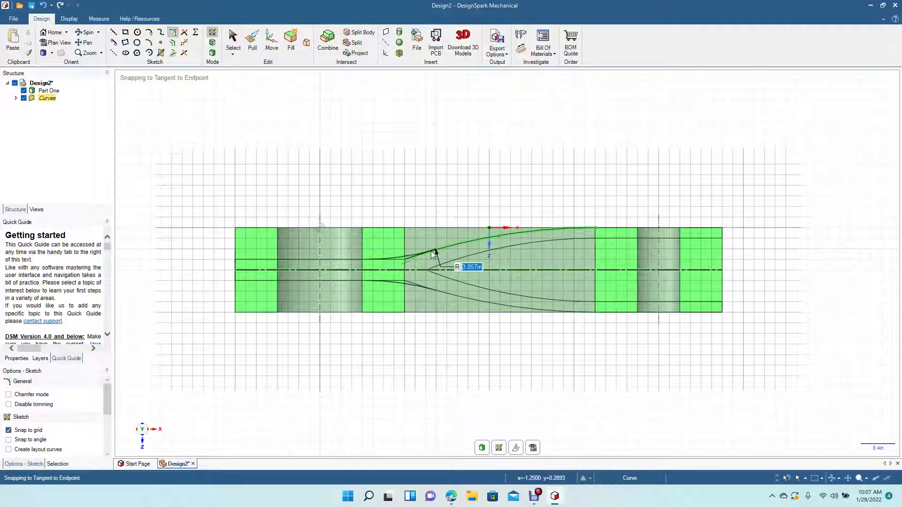
{"action": "left_click", "coordinate": [430, 251]}
{"action": "left_click", "coordinate": [451, 262]}
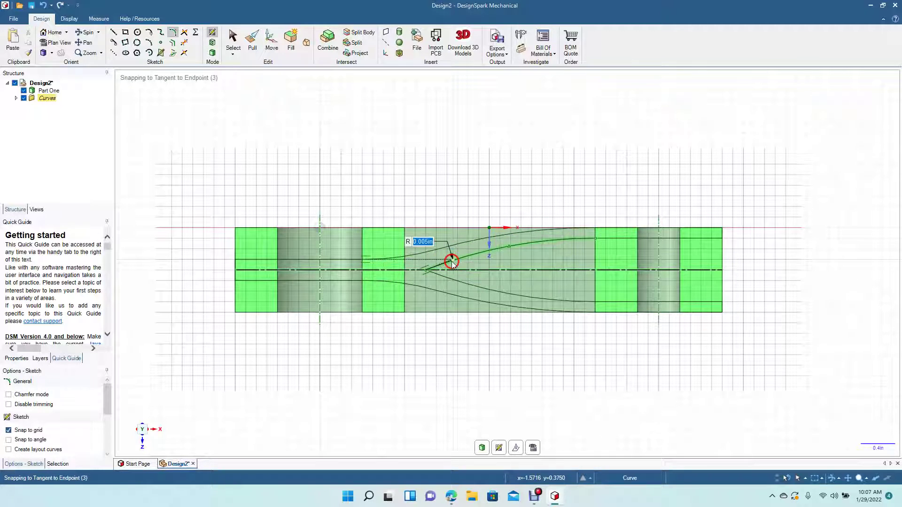
{"action": "left_click", "coordinate": [452, 286]}
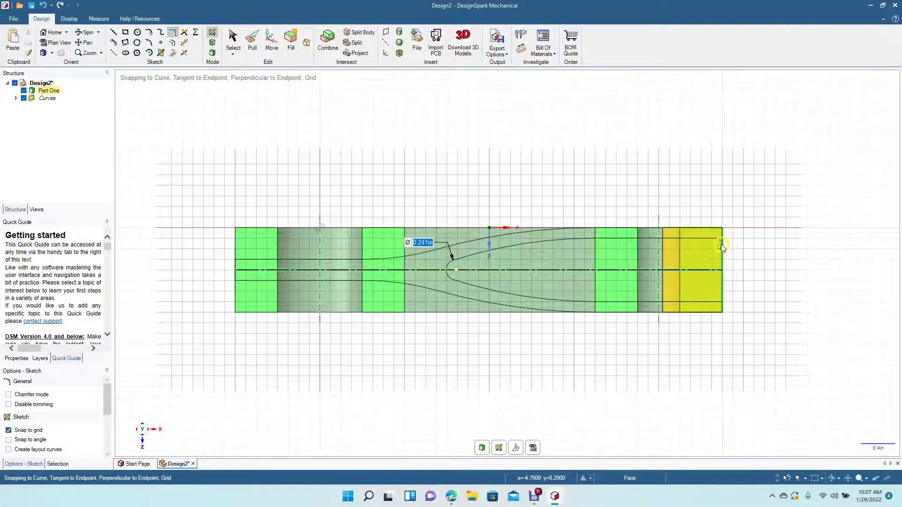
{"action": "left_click", "coordinate": [234, 38]}
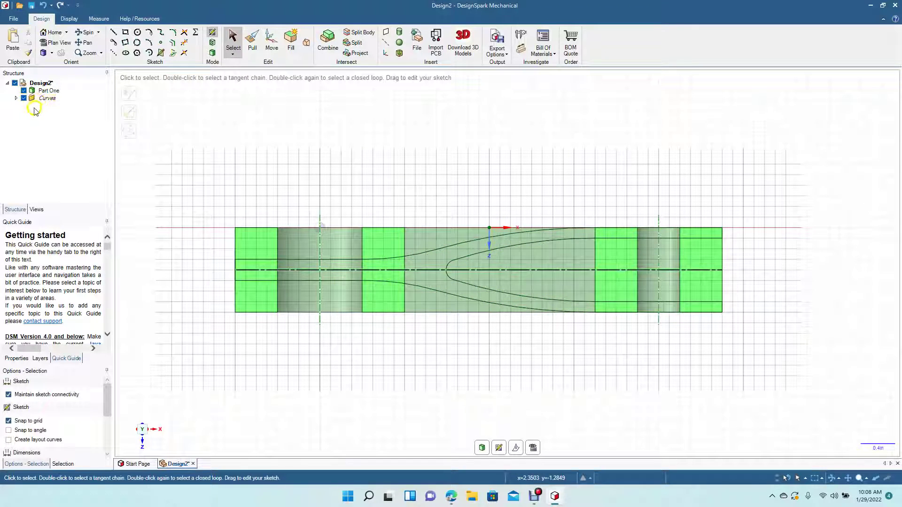
Hide Part One and delete the sketch's central mirror line
{"action": "left_click", "coordinate": [24, 90]}
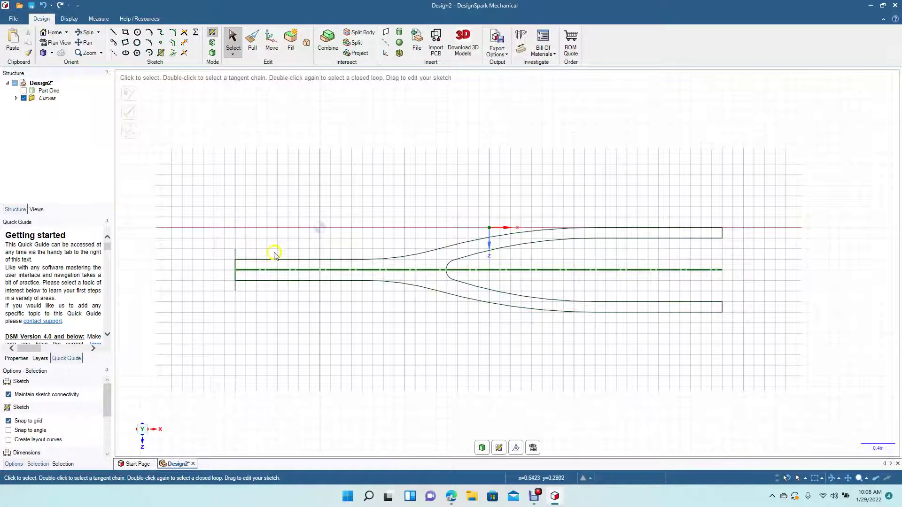
{"action": "left_click", "coordinate": [436, 271]}
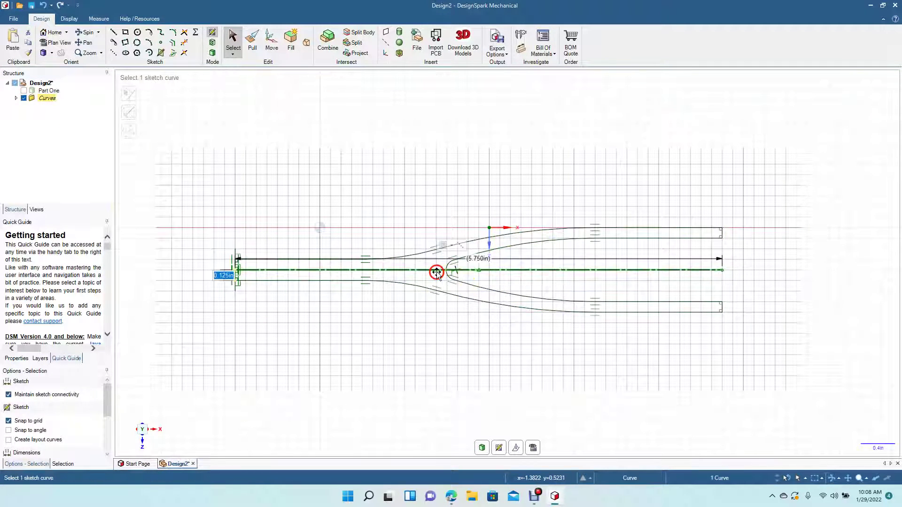
{"action": "key", "text": "Delete"}
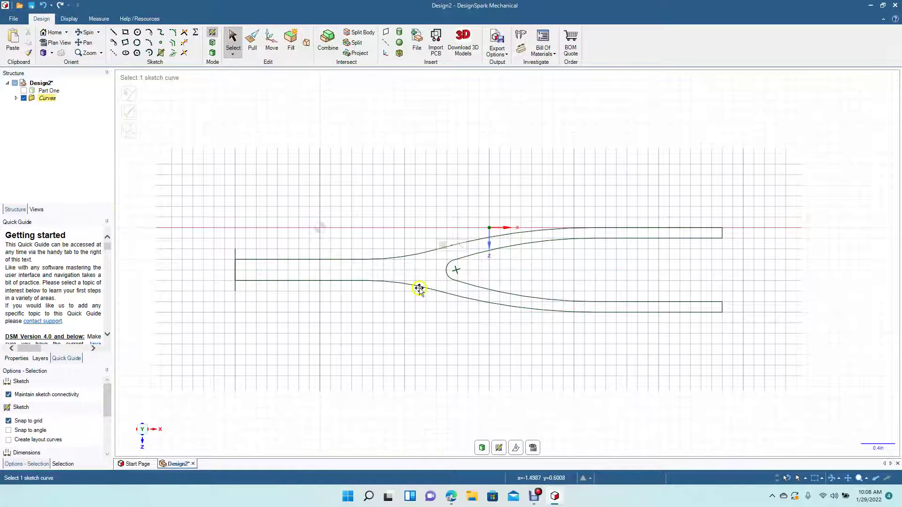
Trim the overhanging parts of the vertical end line beyond the profile edges at the single-bar end
{"action": "left_click", "coordinate": [185, 43]}
{"action": "left_click", "coordinate": [234, 256]}
{"action": "left_click", "coordinate": [234, 288]}
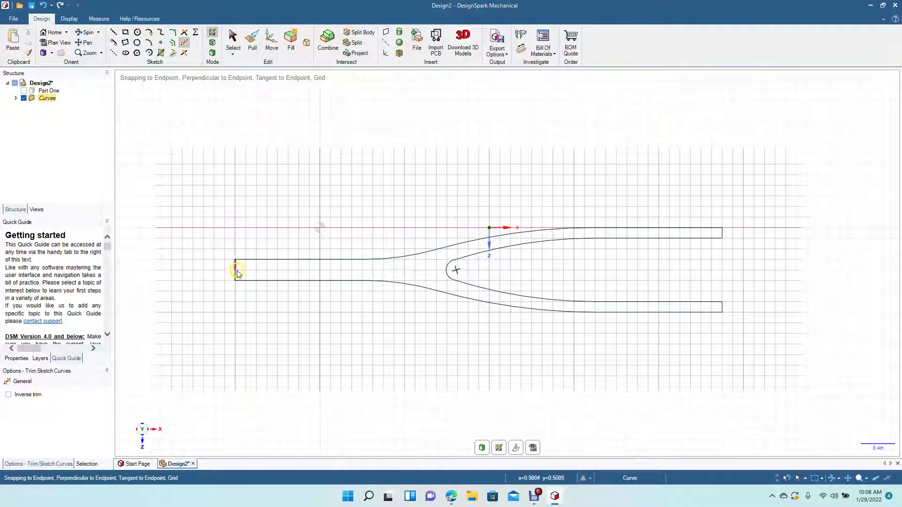
{"action": "left_click", "coordinate": [236, 266]}
{"action": "left_click", "coordinate": [235, 277]}
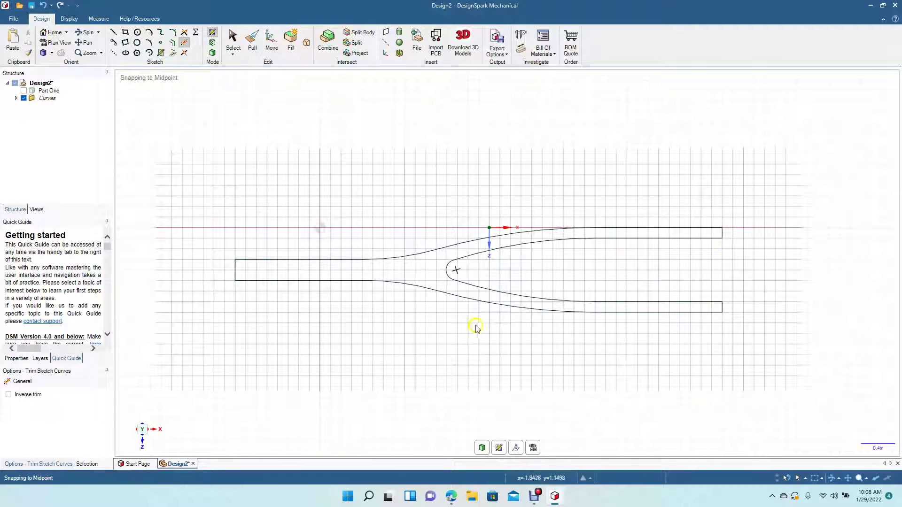
Extrude the forked profile surface symmetrically to both sides, with a total width of 3.5 in
{"action": "left_click", "coordinate": [252, 41]}
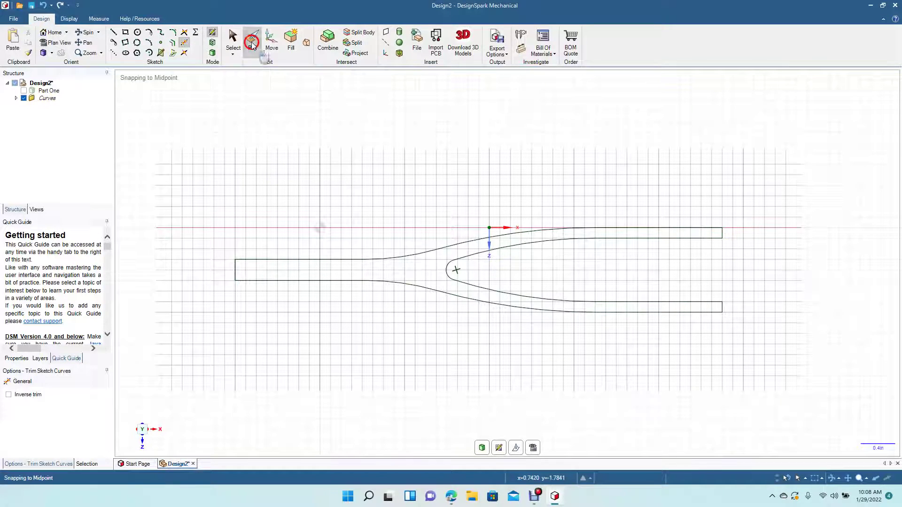
{"action": "left_click", "coordinate": [87, 32]}
{"action": "left_click_drag", "start_coordinate": [356, 165], "coordinate": [334, 173]}
{"action": "left_click", "coordinate": [233, 41]}
{"action": "left_click", "coordinate": [251, 43]}
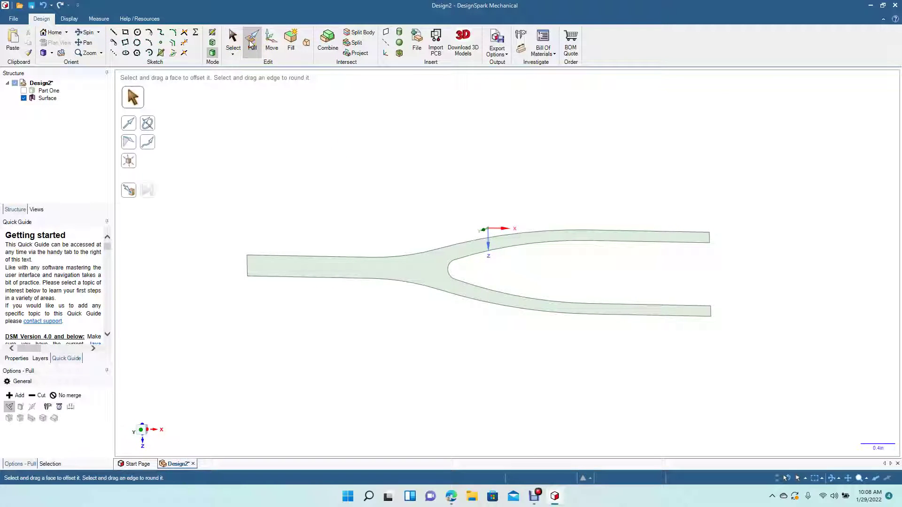
{"action": "left_click", "coordinate": [365, 267]}
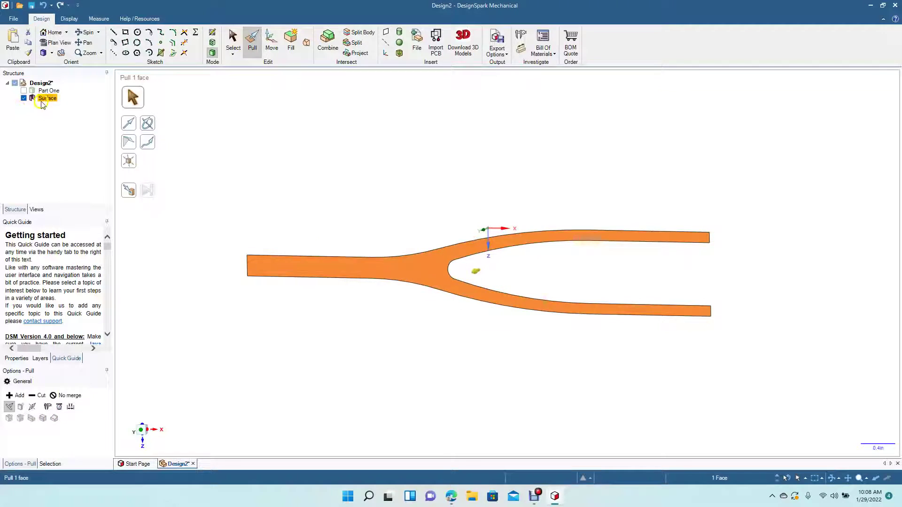
{"action": "left_click", "coordinate": [35, 409]}
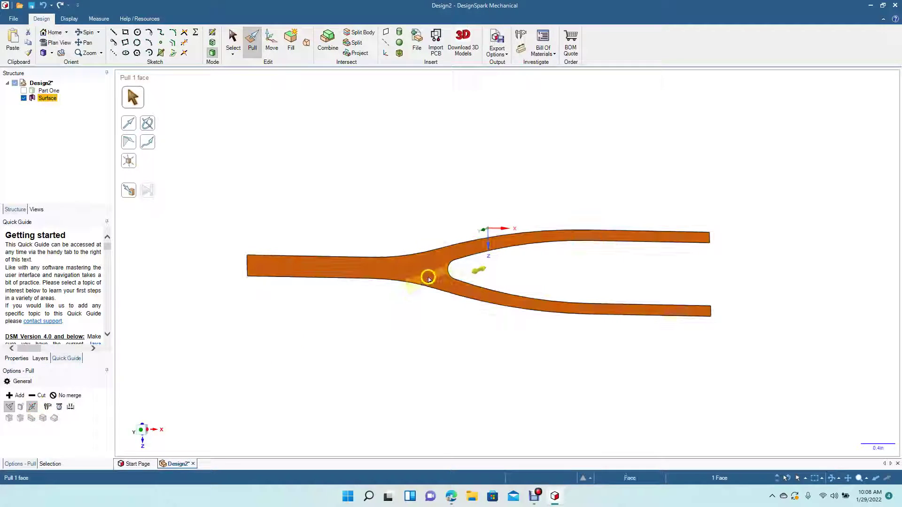
{"action": "left_click_drag", "start_coordinate": [437, 282], "coordinate": [389, 318]}
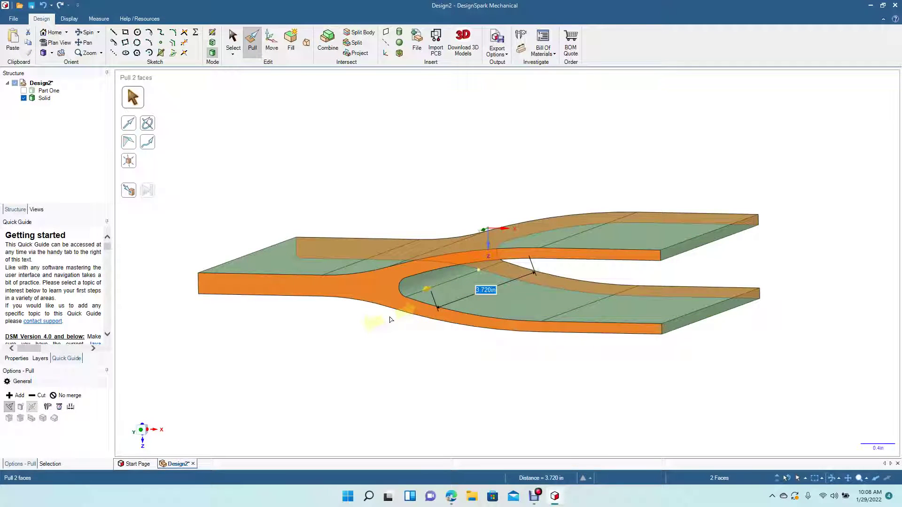
{"action": "type", "text": "3.5"}
{"action": "key", "text": "Return"}
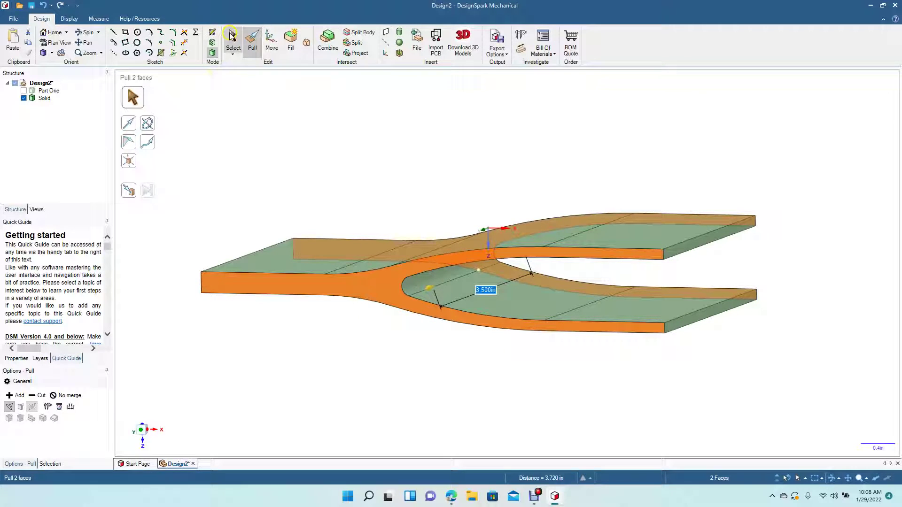
{"action": "left_click", "coordinate": [232, 35]}
{"action": "left_click", "coordinate": [281, 140]}
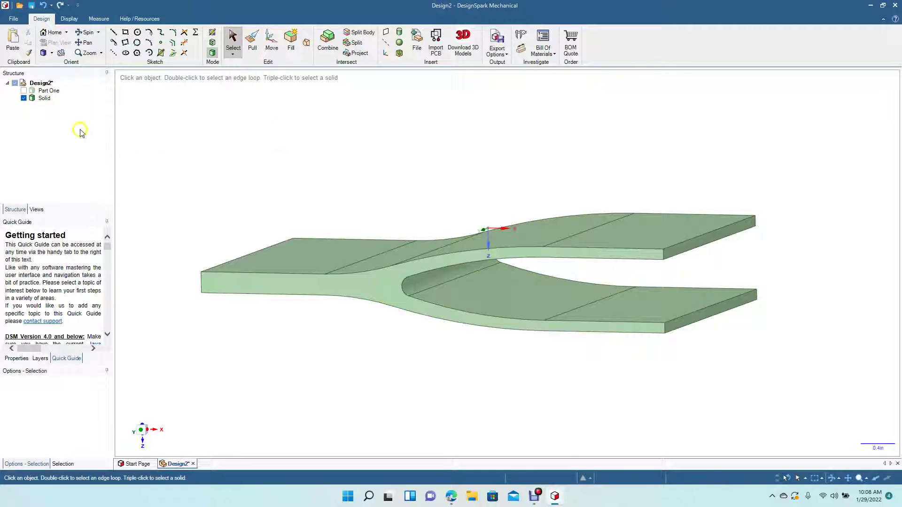
Rename the new forked solid as "Part two"
{"action": "left_click", "coordinate": [41, 99]}
{"action": "right_click", "coordinate": [44, 100]}
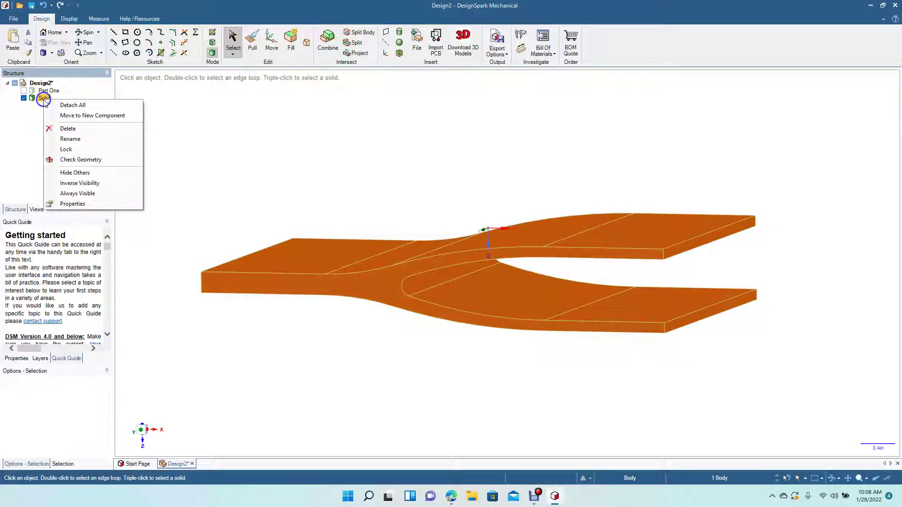
{"action": "left_click", "coordinate": [77, 138]}
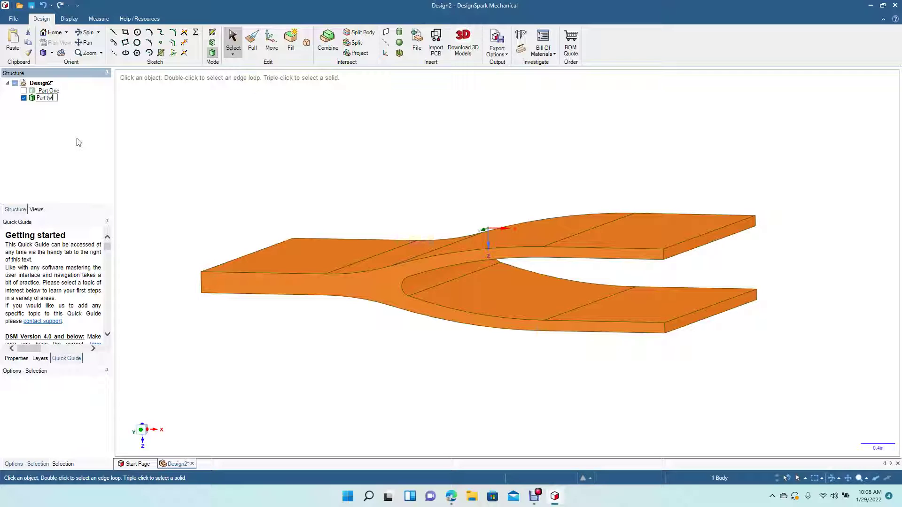
{"action": "left_click", "coordinate": [191, 176]}
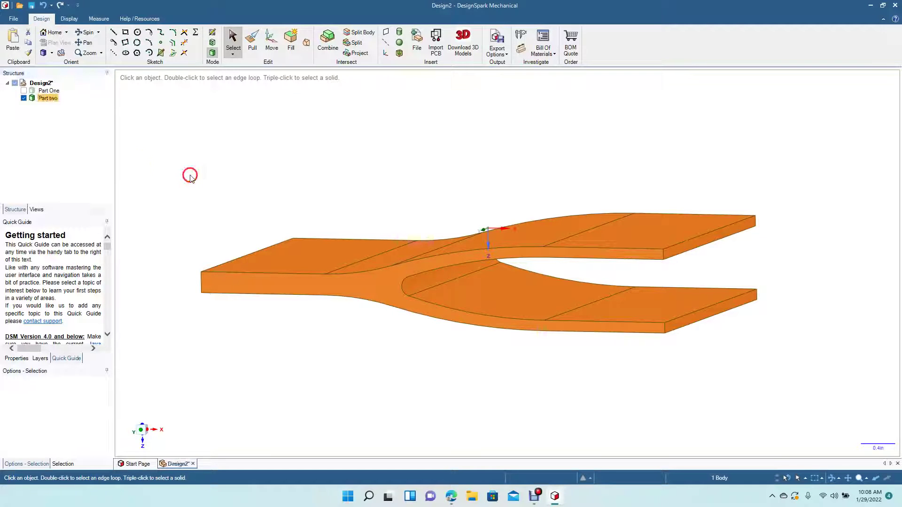
Make Part One visible again together with Part two
{"action": "left_click", "coordinate": [42, 99]}
{"action": "left_click", "coordinate": [25, 91]}
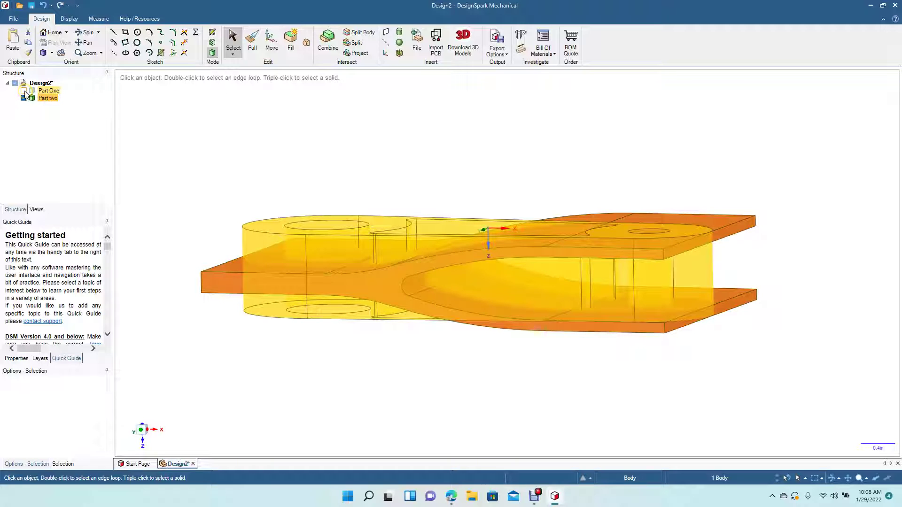
{"action": "left_click", "coordinate": [87, 32]}
{"action": "left_click_drag", "start_coordinate": [173, 123], "coordinate": [169, 161]}
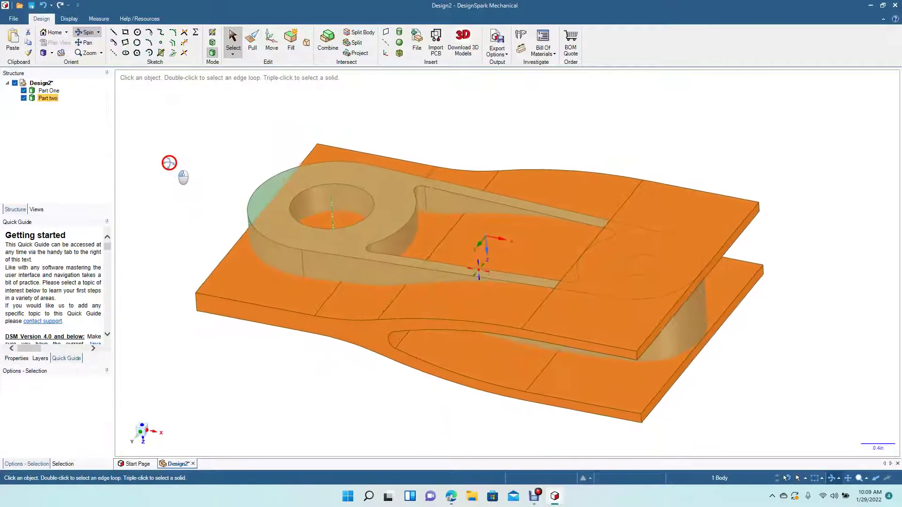
{"action": "left_click", "coordinate": [233, 40]}
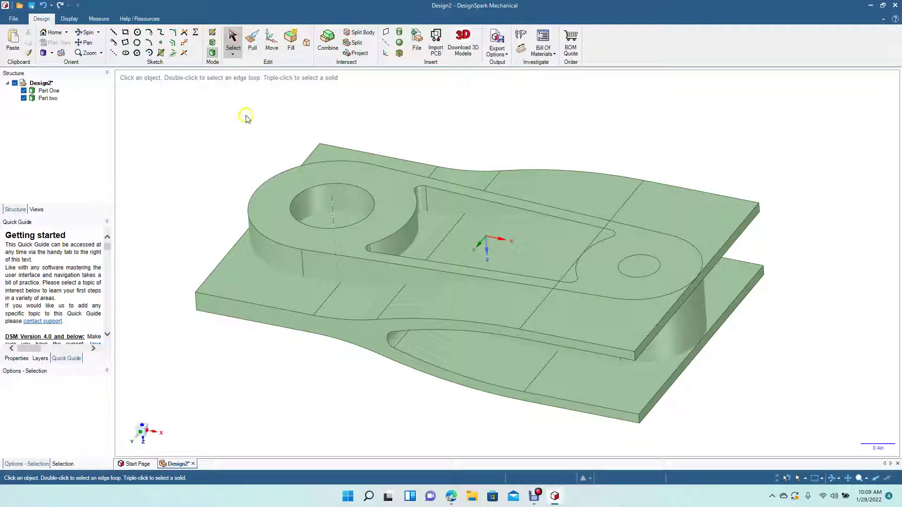
Combine the bodies with Part One as the target and Part two as the cutter, keeping the cutter
{"action": "left_click", "coordinate": [327, 39]}
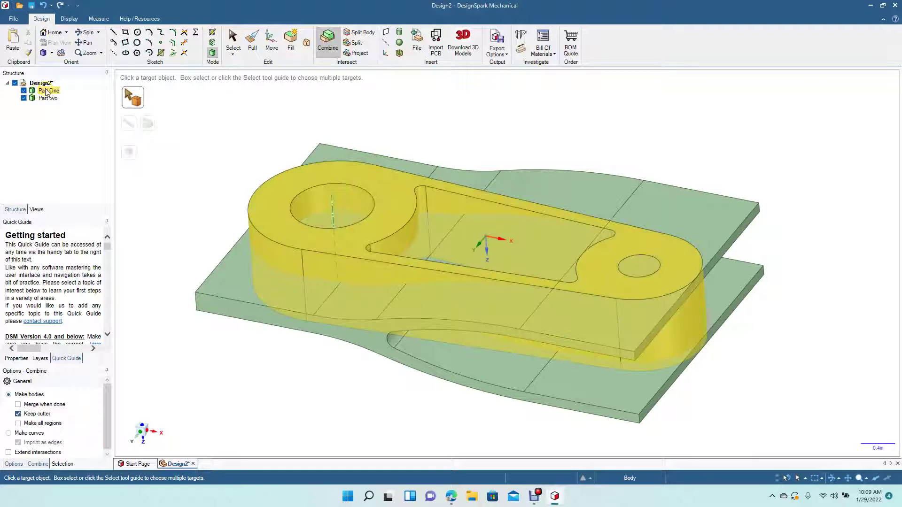
{"action": "left_click", "coordinate": [48, 93]}
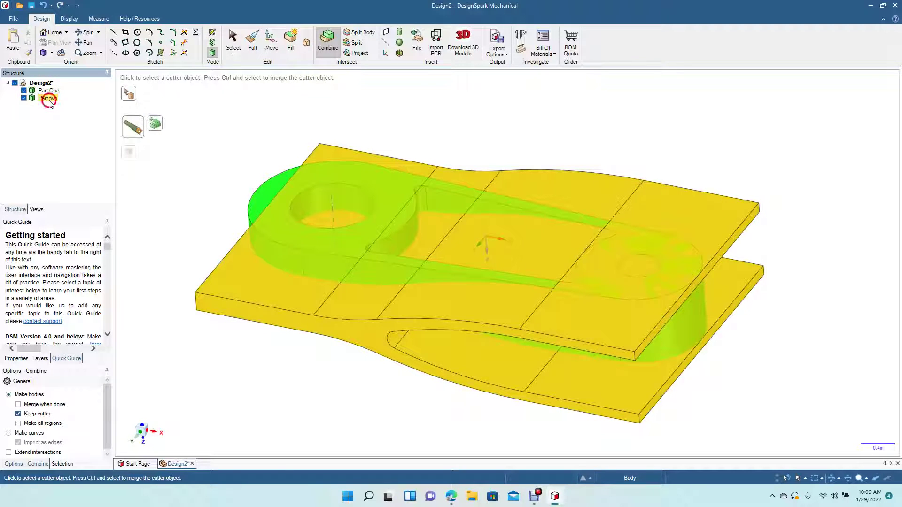
{"action": "left_click", "coordinate": [49, 99]}
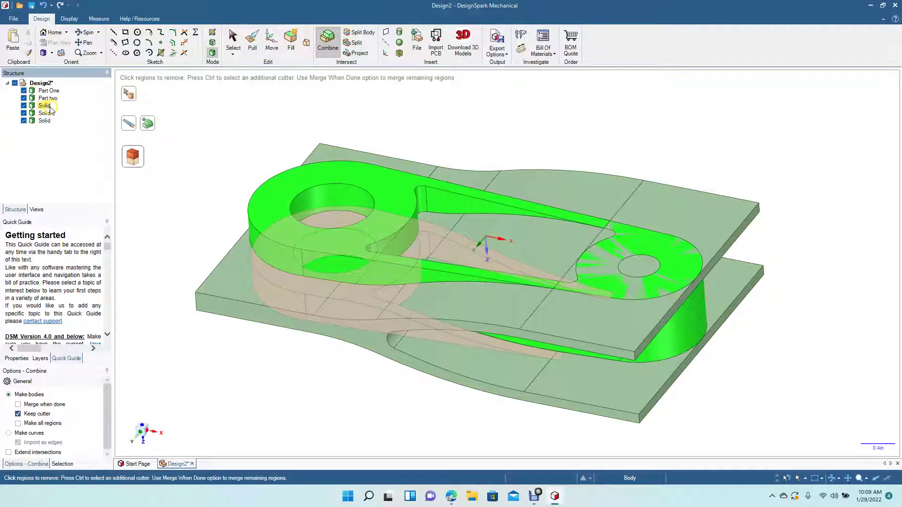
Try removing one of the regions cut from Part One, and undo the removal
{"action": "left_click", "coordinate": [46, 106]}
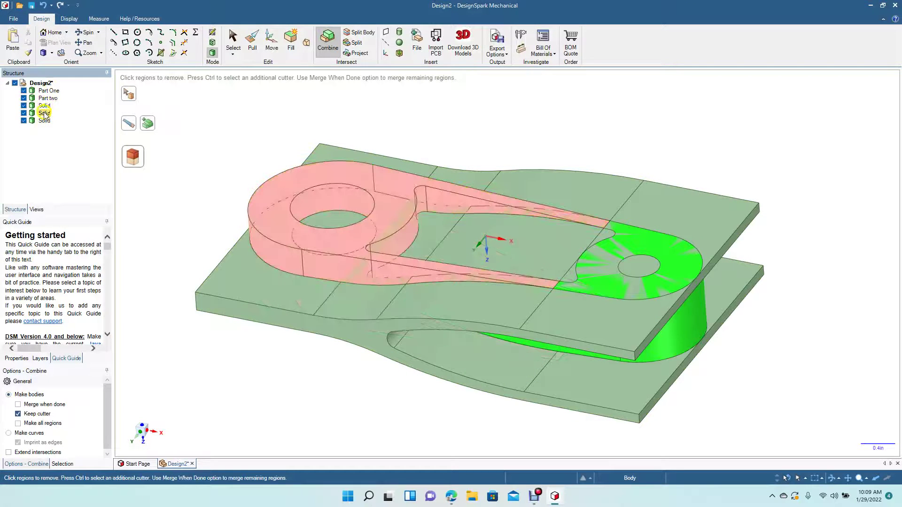
{"action": "left_click", "coordinate": [44, 113]}
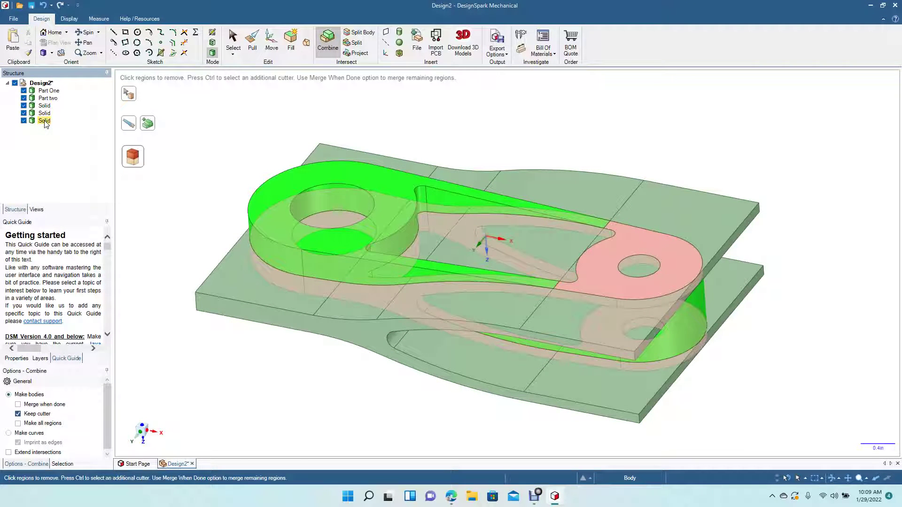
{"action": "left_click", "coordinate": [45, 121]}
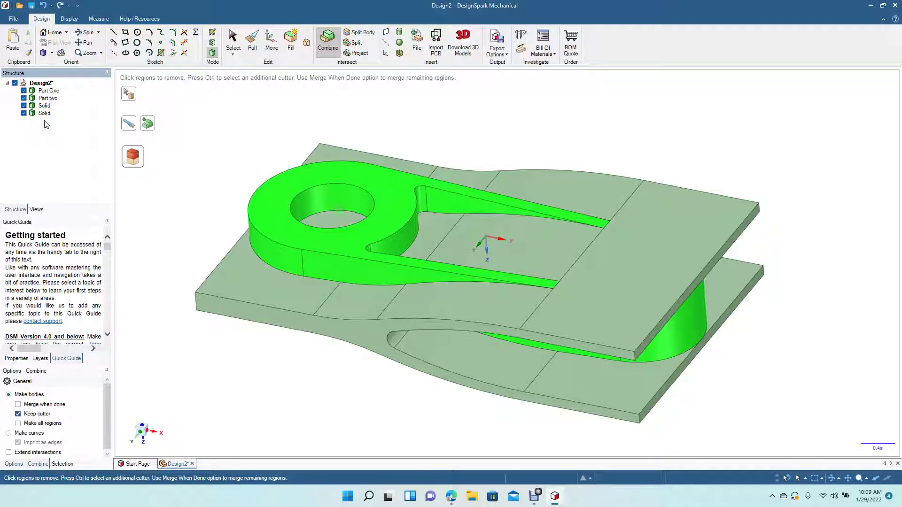
{"action": "left_click", "coordinate": [46, 114]}
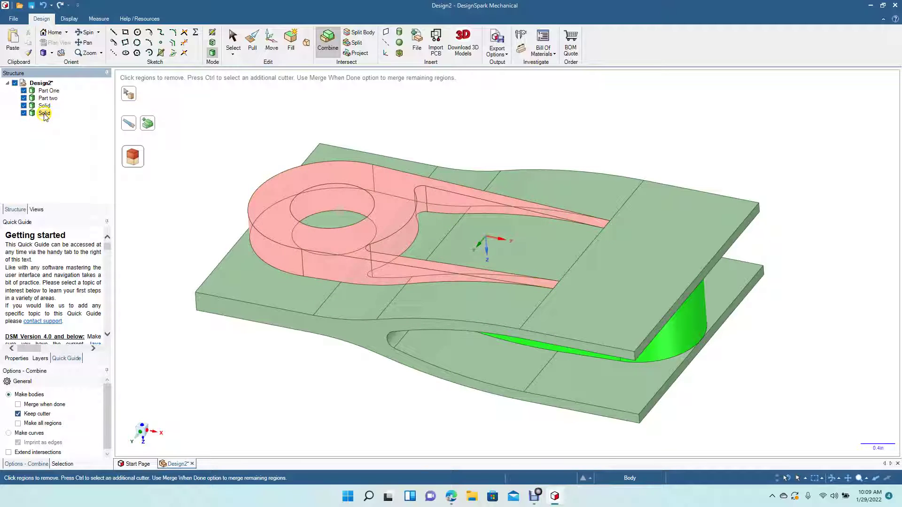
{"action": "left_click", "coordinate": [73, 145]}
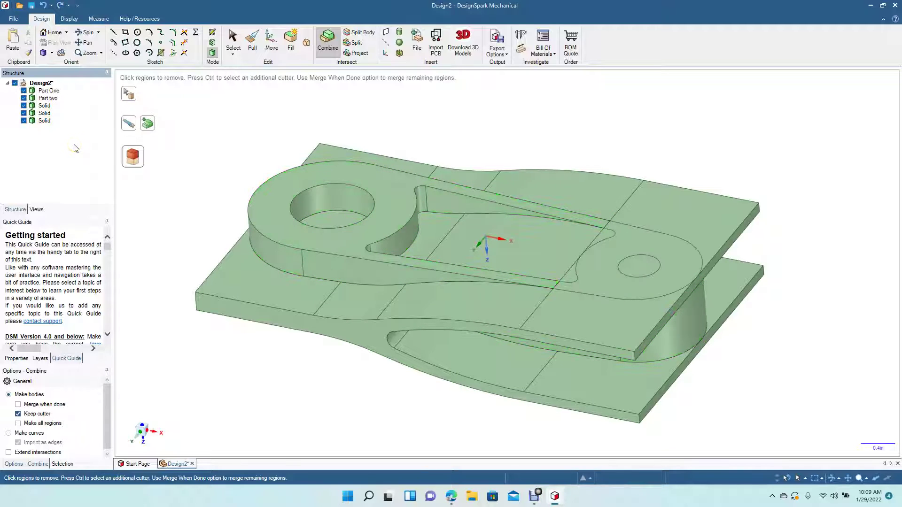
Move the intersected link solid about 3.9 in sideways along the Y axis, clear of the other bodies
{"action": "left_click", "coordinate": [45, 121]}
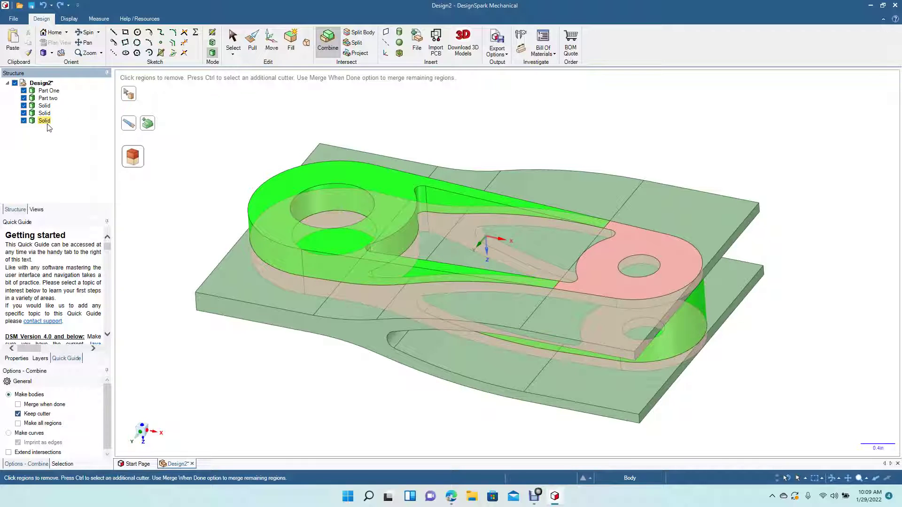
{"action": "left_click", "coordinate": [272, 42]}
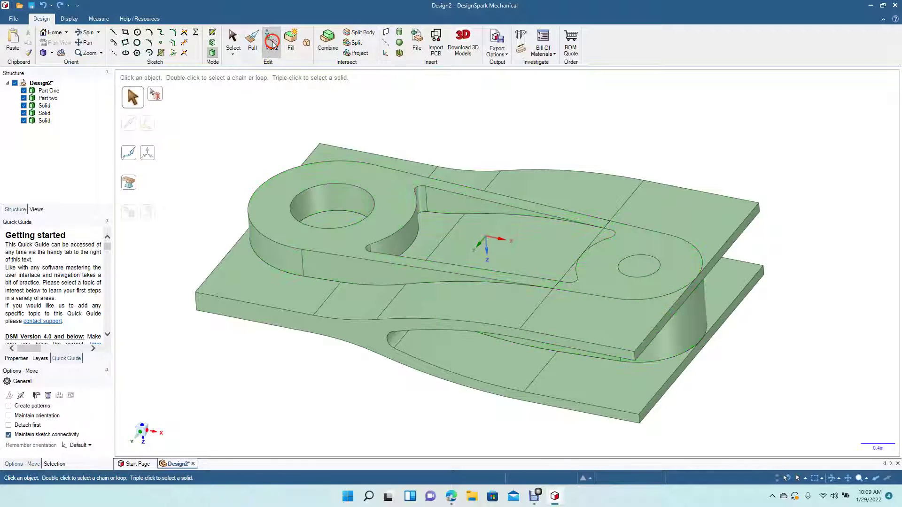
{"action": "left_click", "coordinate": [44, 121]}
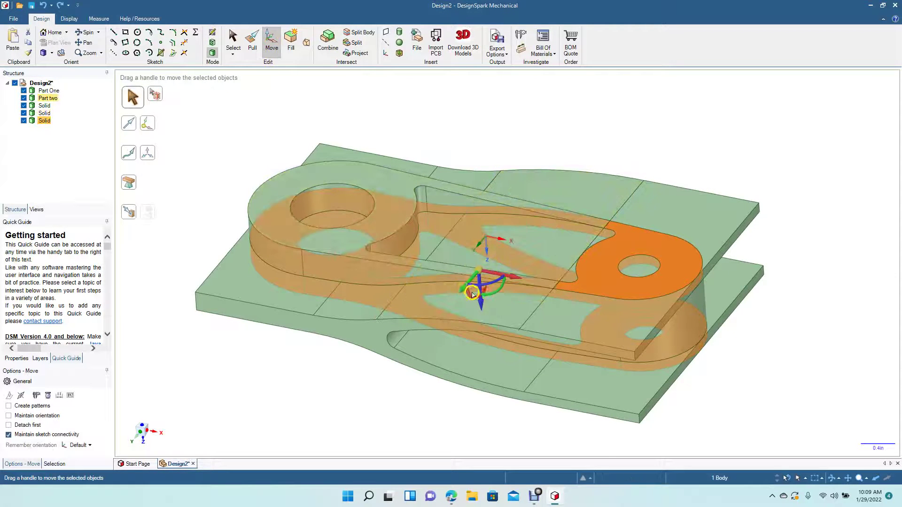
{"action": "left_click_drag", "start_coordinate": [463, 292], "coordinate": [320, 451]}
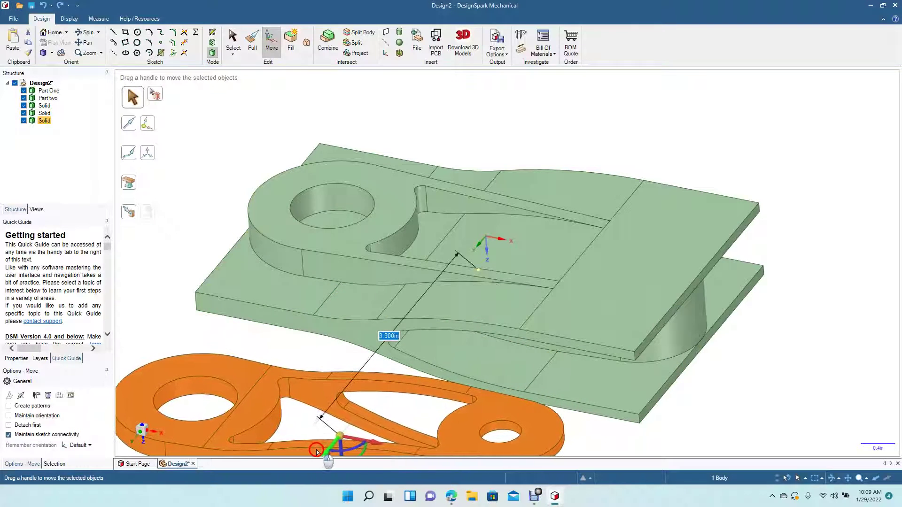
{"action": "scroll", "coordinate": [354, 261], "scroll_direction": "down", "scroll_amount": 5}
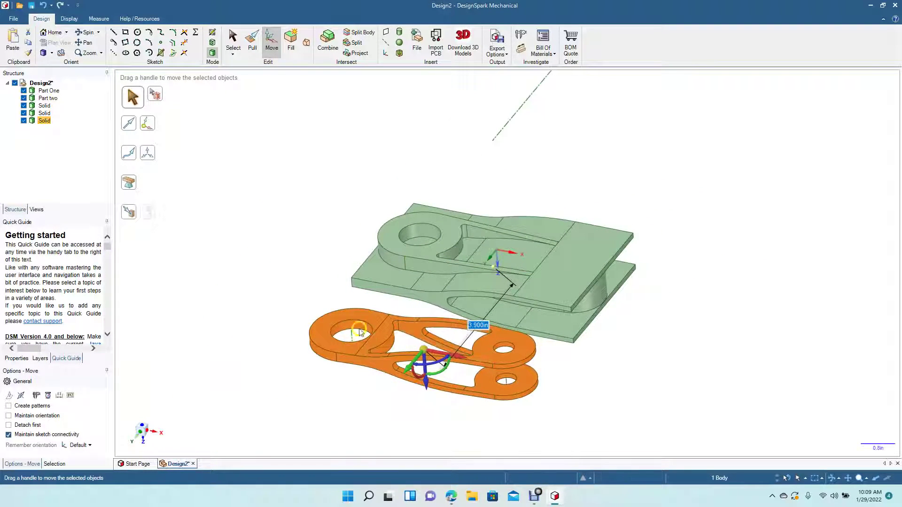
{"action": "left_click", "coordinate": [231, 41]}
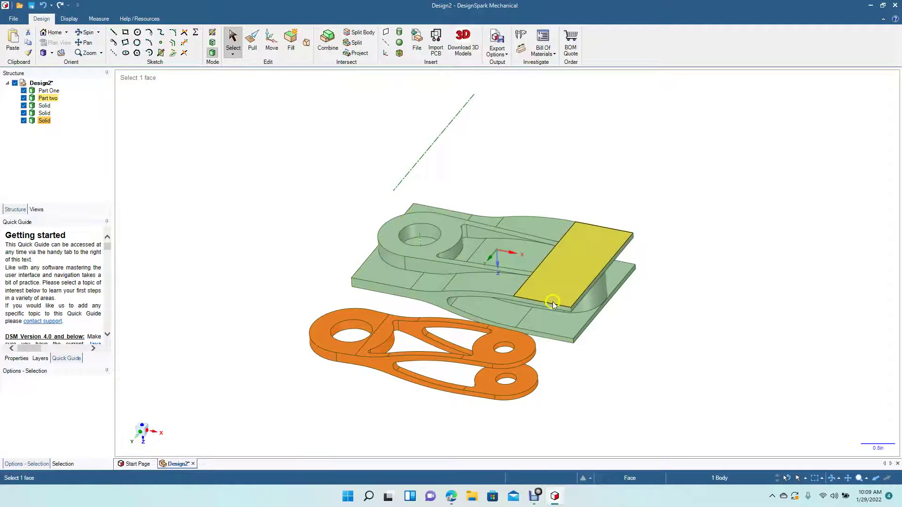
Examine which bodies remain beside the separated link by checking Part One, Part two and the leftover solids
{"action": "left_click", "coordinate": [450, 281]}
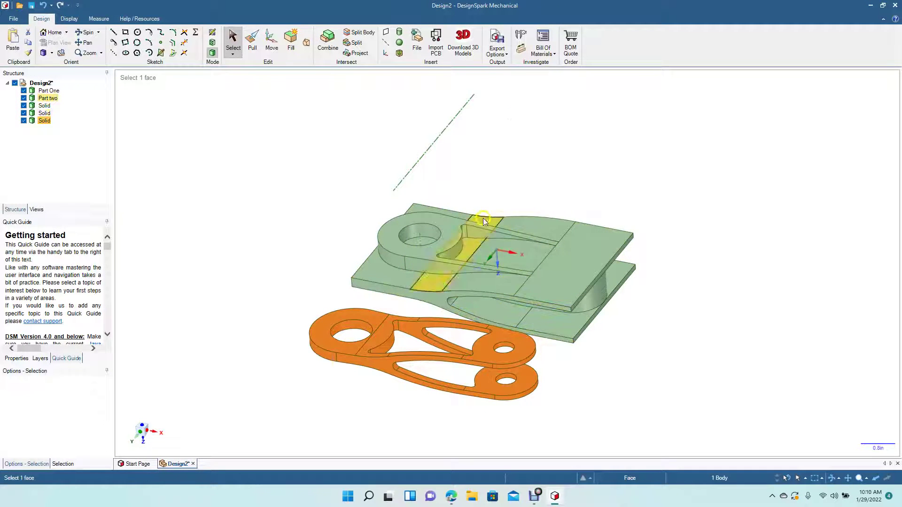
{"action": "left_click", "coordinate": [450, 294]}
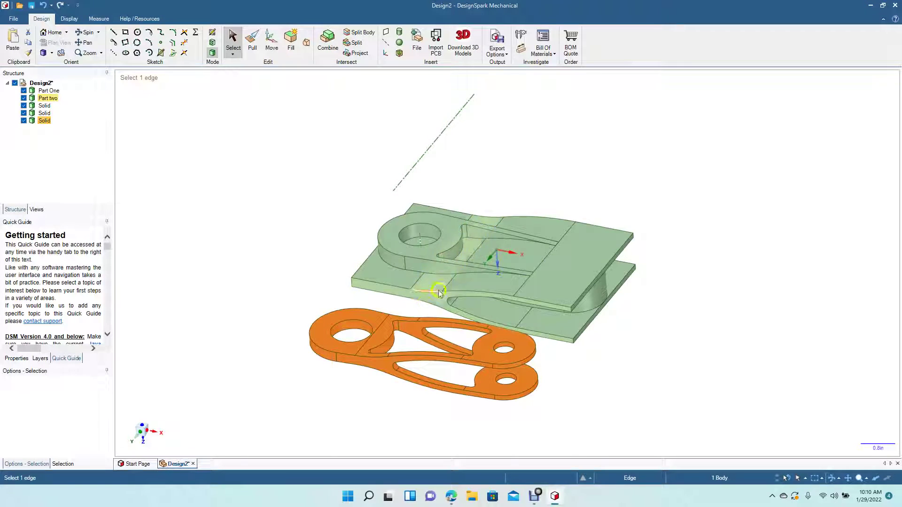
{"action": "left_click", "coordinate": [596, 164]}
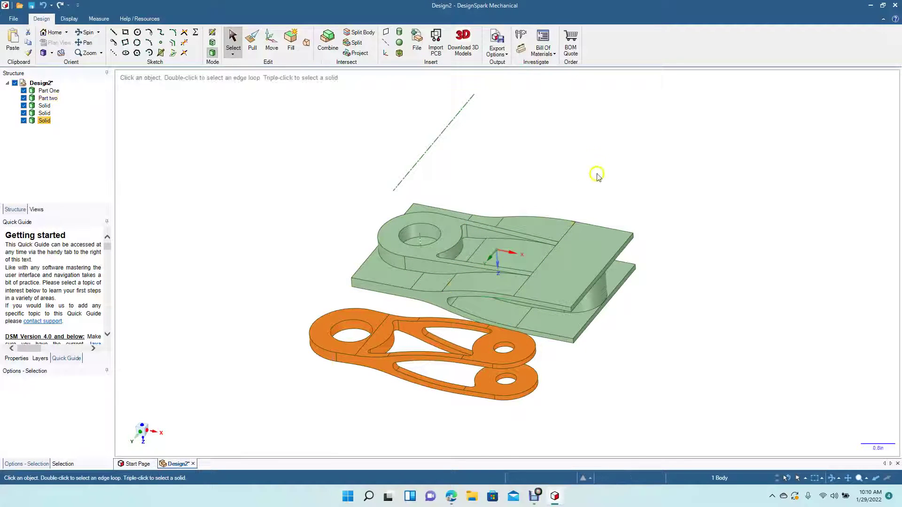
{"action": "left_click", "coordinate": [426, 229]}
{"action": "left_click", "coordinate": [396, 231]}
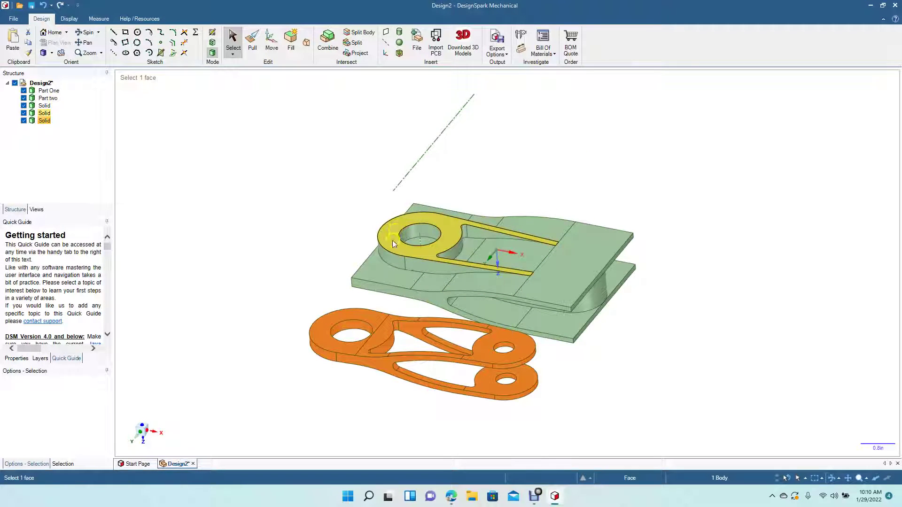
{"action": "left_click", "coordinate": [341, 231]}
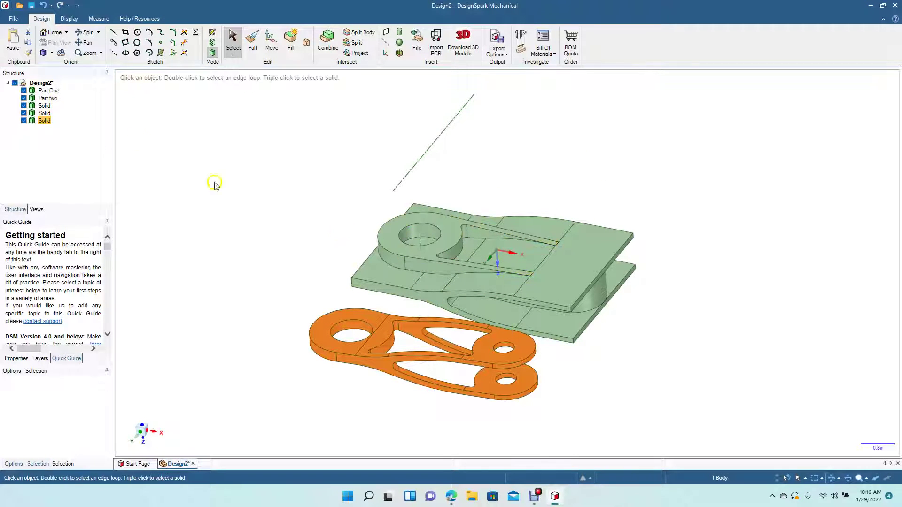
{"action": "left_click", "coordinate": [45, 115]}
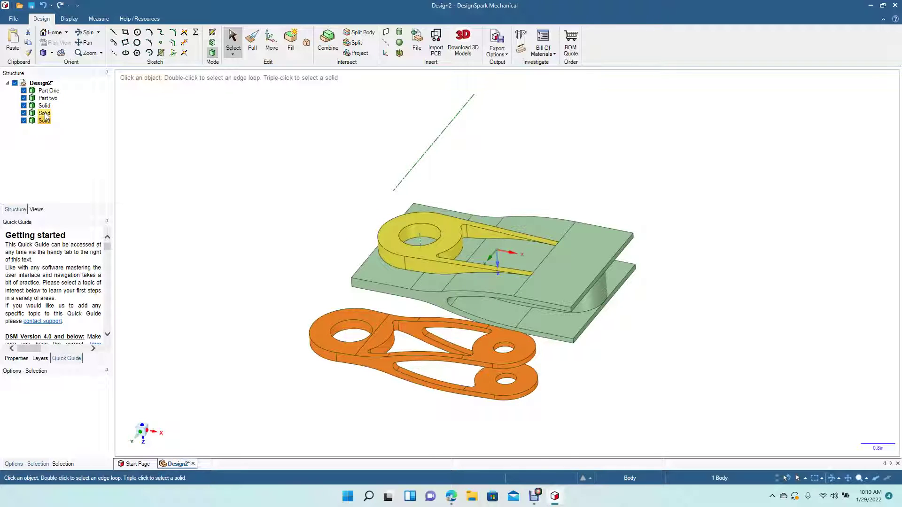
{"action": "left_click", "coordinate": [46, 106]}
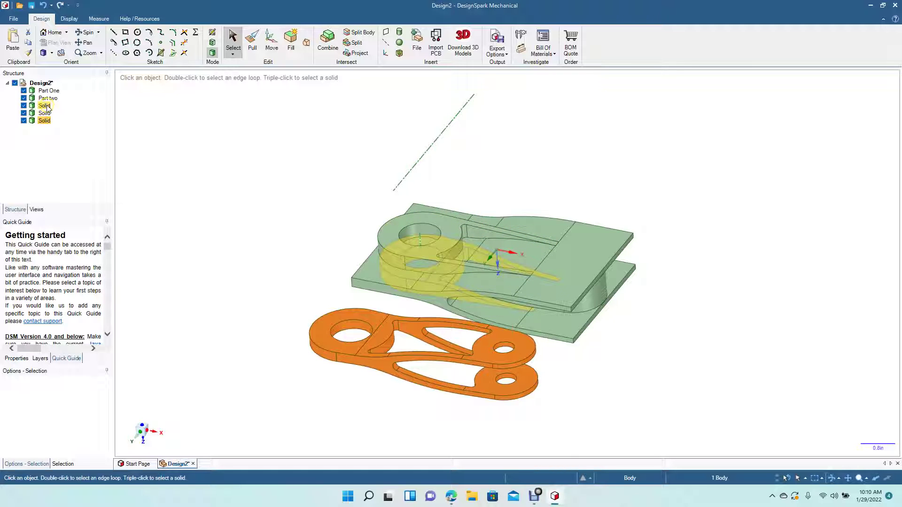
{"action": "left_click", "coordinate": [51, 100]}
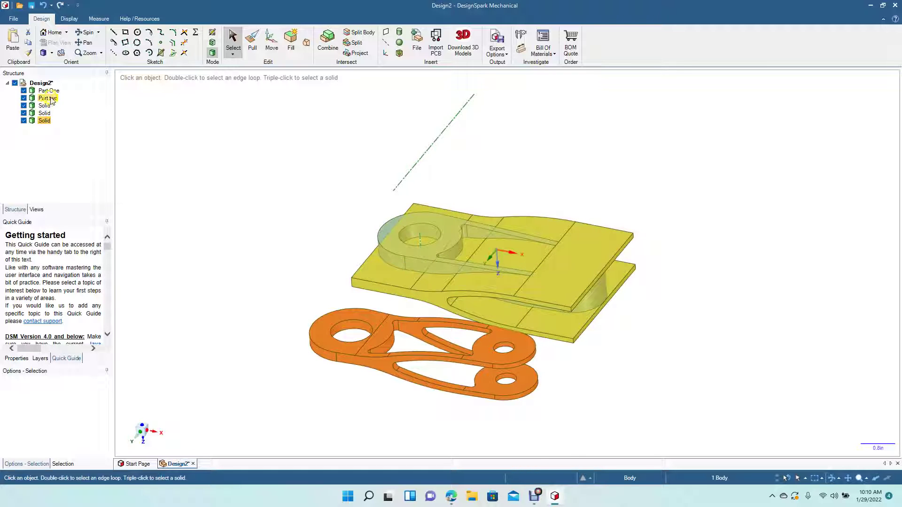
{"action": "left_click", "coordinate": [52, 91]}
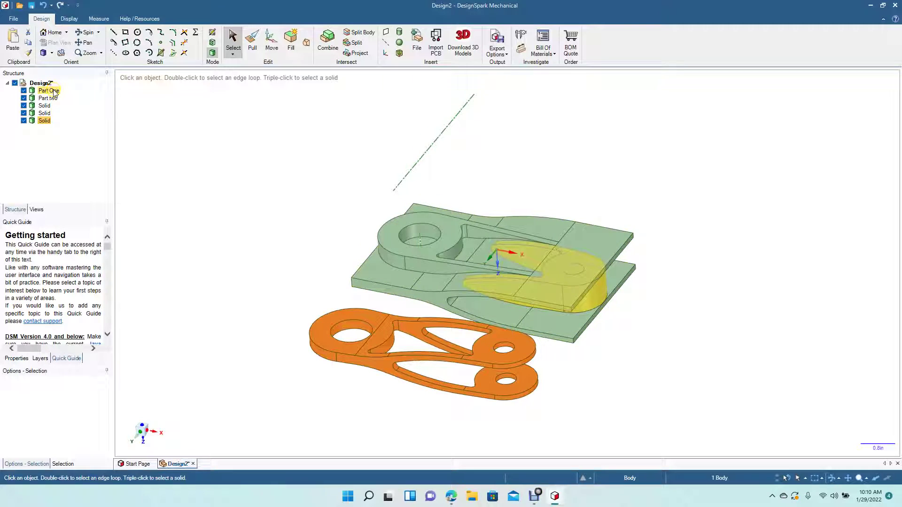
Delete Part One, the two leftover eye-end solids and Part two, keeping only the separated link solid
{"action": "right_click", "coordinate": [53, 92]}
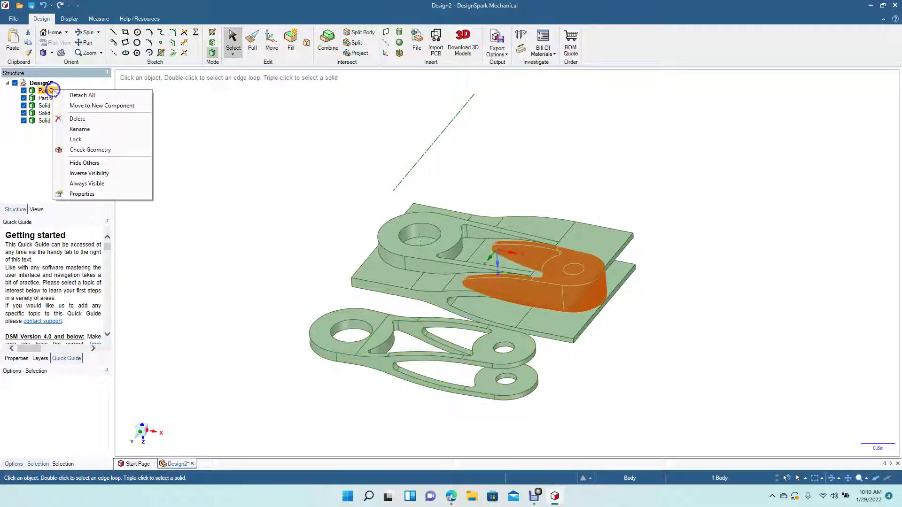
{"action": "left_click", "coordinate": [76, 119]}
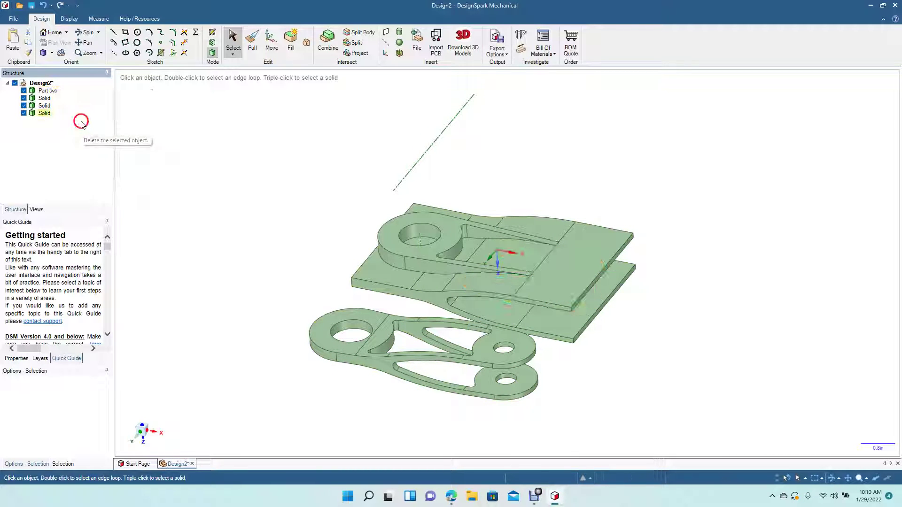
{"action": "right_click", "coordinate": [46, 98]}
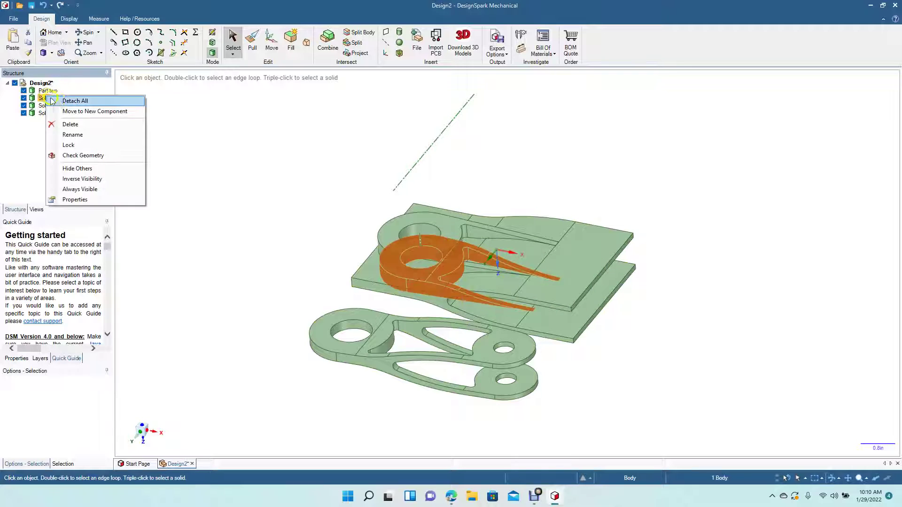
{"action": "left_click", "coordinate": [70, 124]}
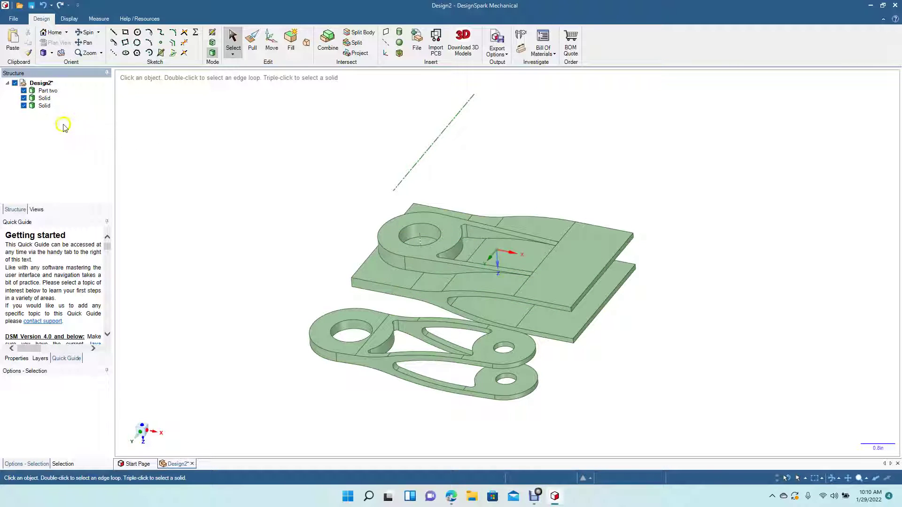
{"action": "right_click", "coordinate": [49, 99]}
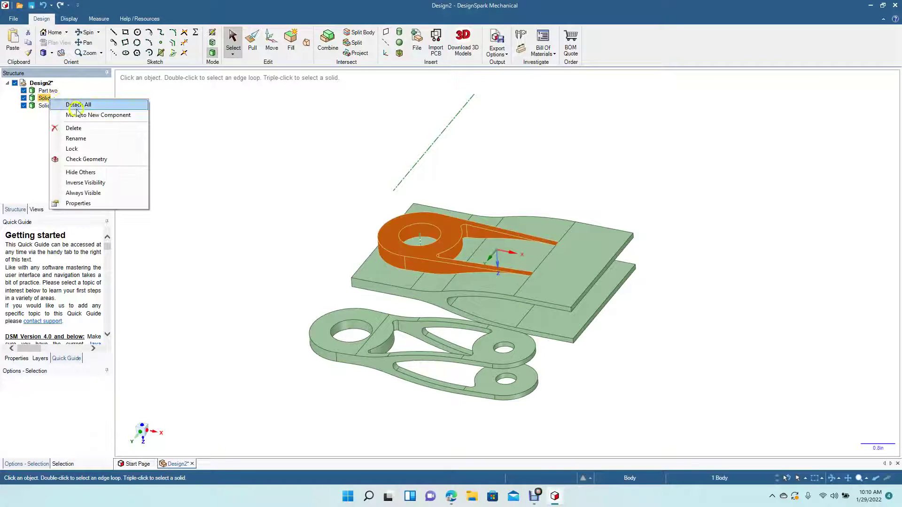
{"action": "left_click", "coordinate": [82, 125]}
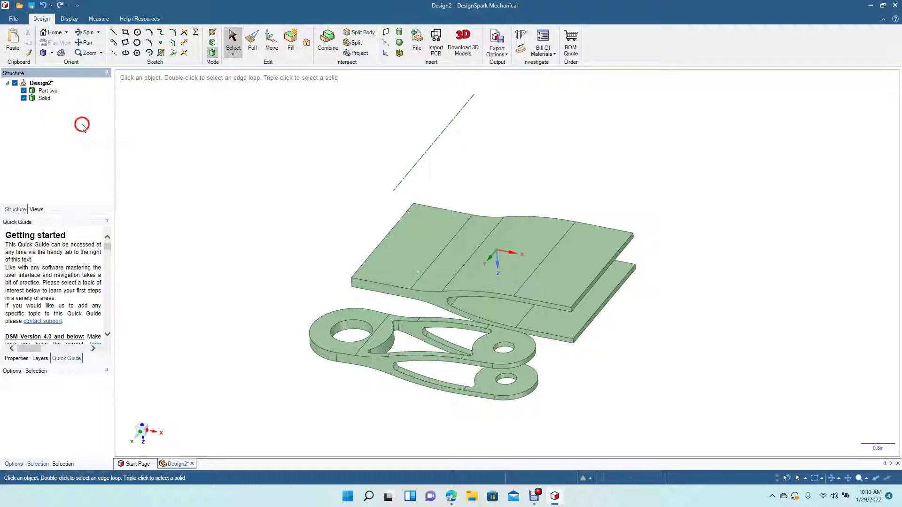
{"action": "right_click", "coordinate": [52, 93]}
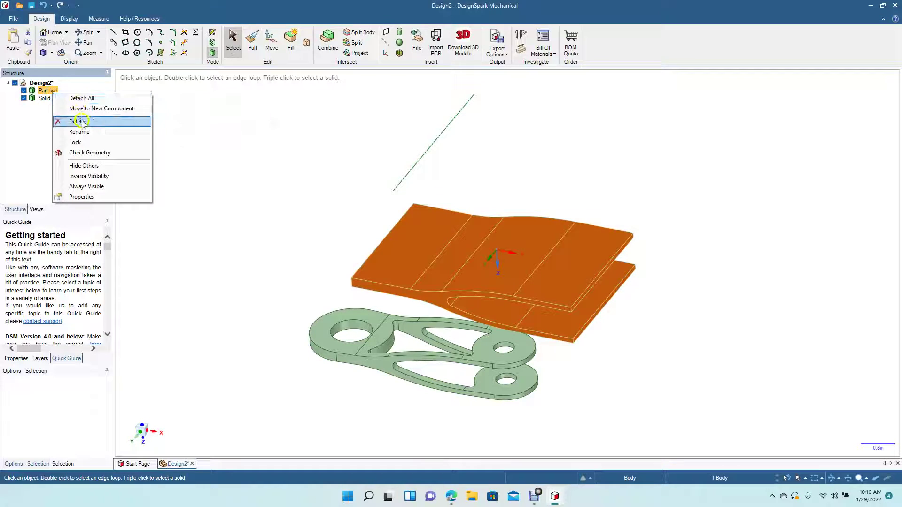
{"action": "left_click", "coordinate": [87, 122]}
{"action": "left_click", "coordinate": [219, 252]}
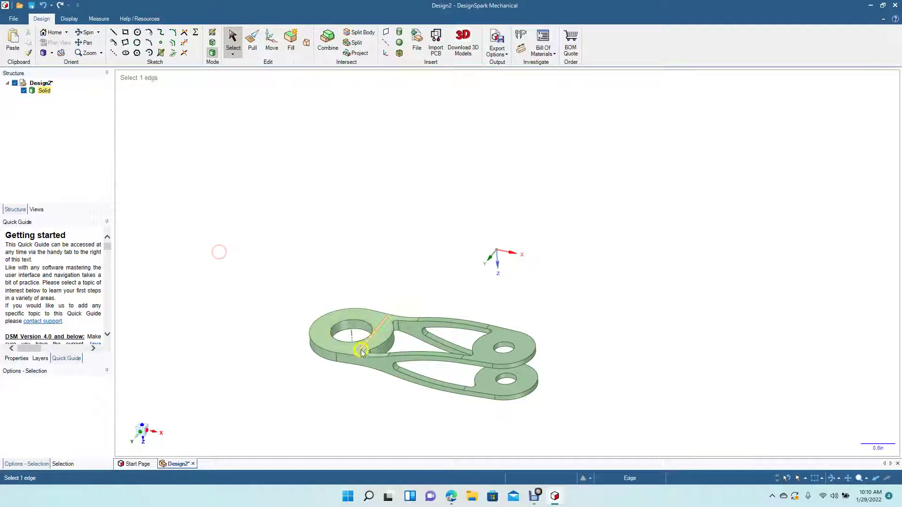
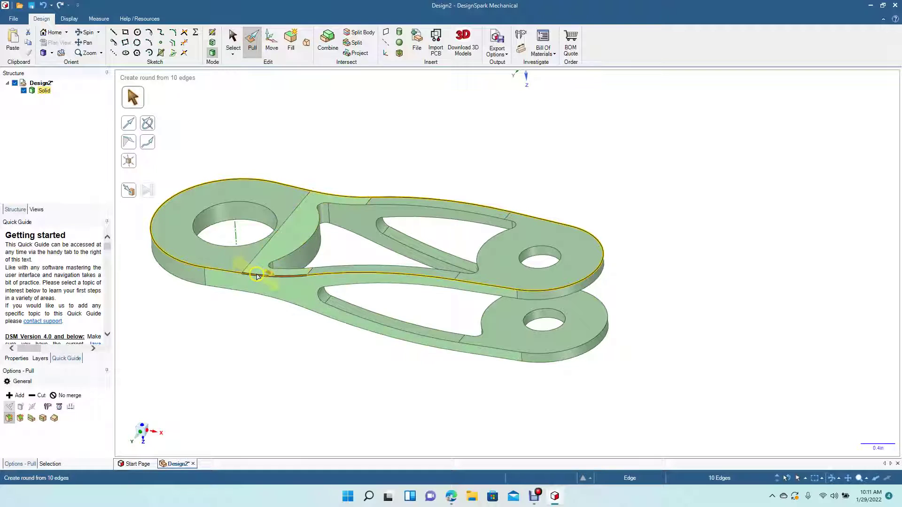
Round the upper and lower outer perimeter edge loops of the link with a 0.040 in radius
{"action": "left_click_drag", "start_coordinate": [262, 276], "coordinate": [263, 277]}
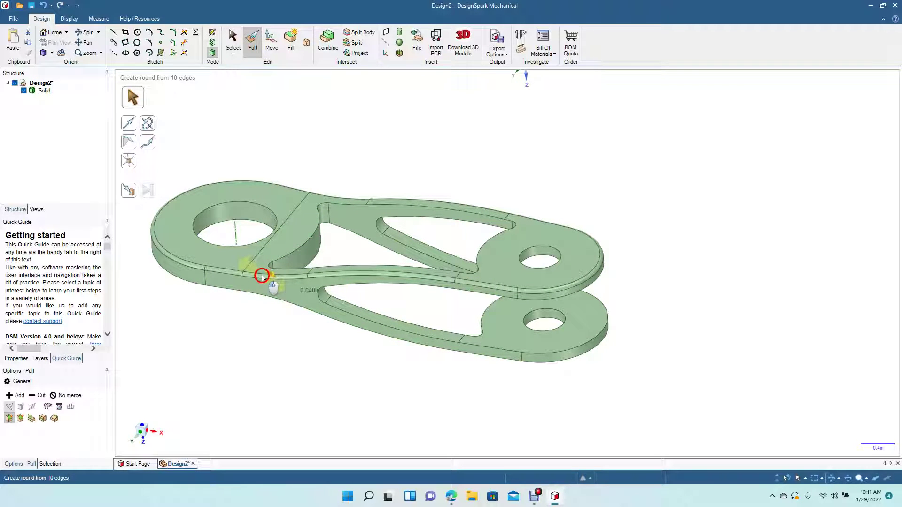
{"action": "left_click", "coordinate": [233, 40]}
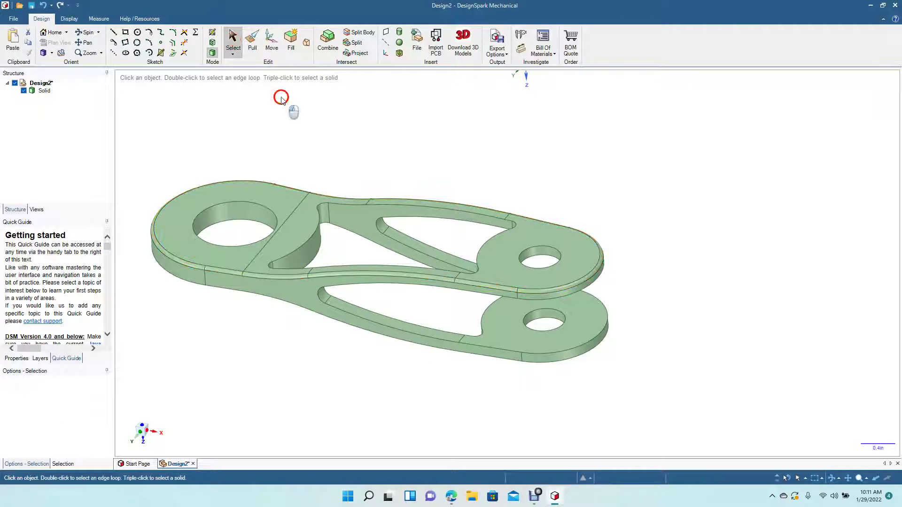
{"action": "double_click", "coordinate": [278, 299]}
{"action": "double_click", "coordinate": [278, 300]}
{"action": "double_click", "coordinate": [278, 299]}
{"action": "double_click", "coordinate": [278, 299]}
{"action": "double_click", "coordinate": [278, 299]}
{"action": "left_click", "coordinate": [253, 40]}
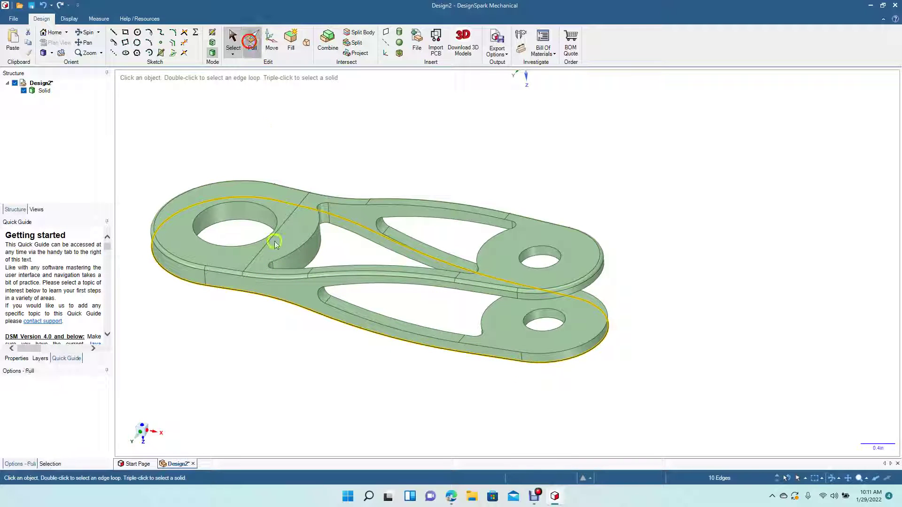
{"action": "mouse_move", "coordinate": [276, 302]}
{"action": "left_mouse_down"}
{"action": "mouse_move", "coordinate": [278, 310]}
{"action": "mouse_move", "coordinate": [290, 295]}
{"action": "left_mouse_up"}
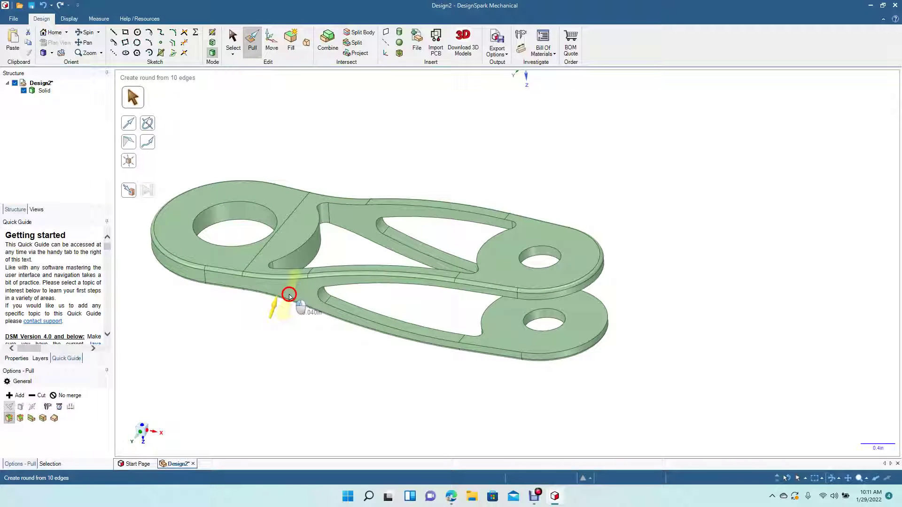
{"action": "left_click_drag", "start_coordinate": [290, 295], "coordinate": [289, 296]}
Round the top edge of the large hole with a 0.040 in radius and round the upper fork arm's small hole edge
{"action": "left_click", "coordinate": [235, 45]}
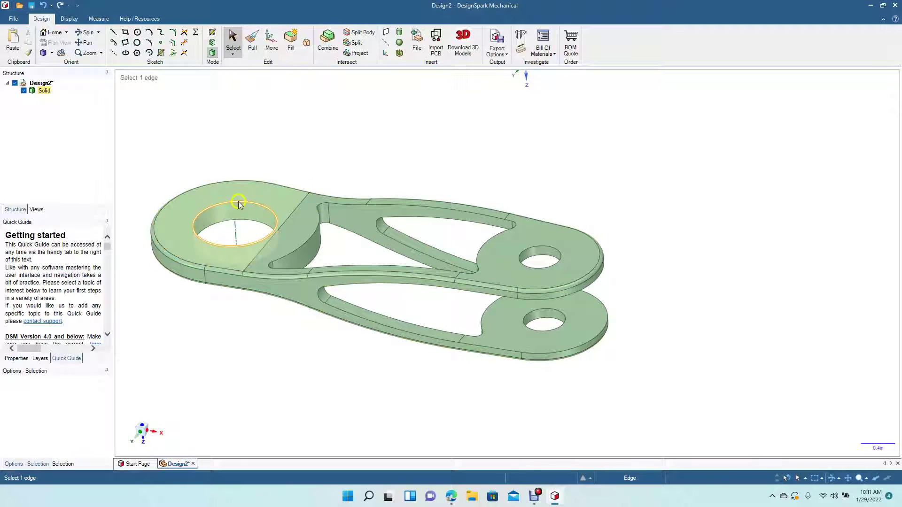
{"action": "left_click", "coordinate": [239, 203]}
{"action": "left_click", "coordinate": [252, 44]}
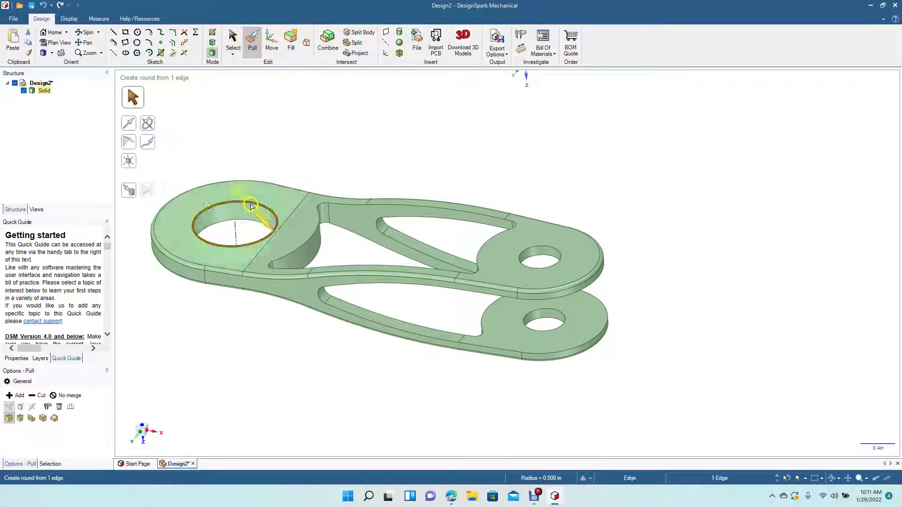
{"action": "mouse_move", "coordinate": [249, 202]}
{"action": "left_mouse_down"}
{"action": "mouse_move", "coordinate": [242, 195]}
{"action": "mouse_move", "coordinate": [264, 201]}
{"action": "left_mouse_up"}
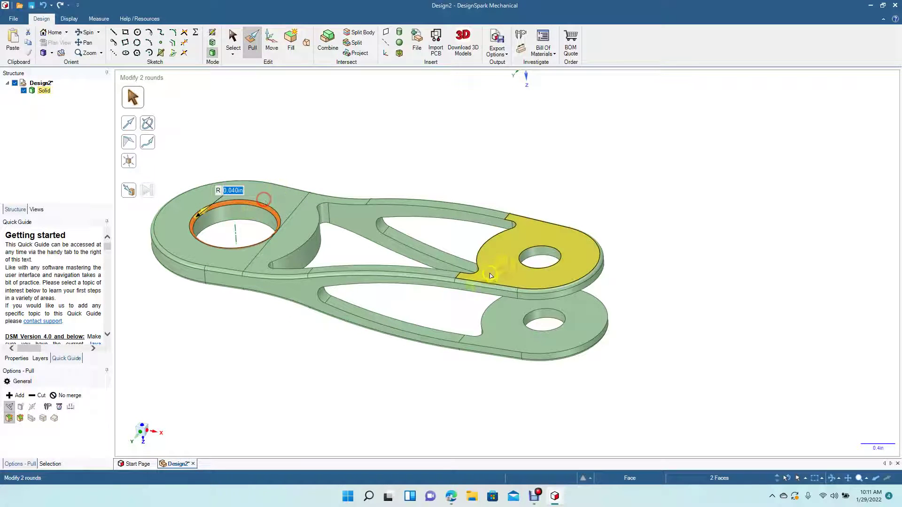
{"action": "left_click_drag", "start_coordinate": [508, 256], "coordinate": [648, 168]}
{"action": "left_click", "coordinate": [523, 252]}
{"action": "left_click", "coordinate": [520, 255]}
{"action": "key", "text": "Escape"}
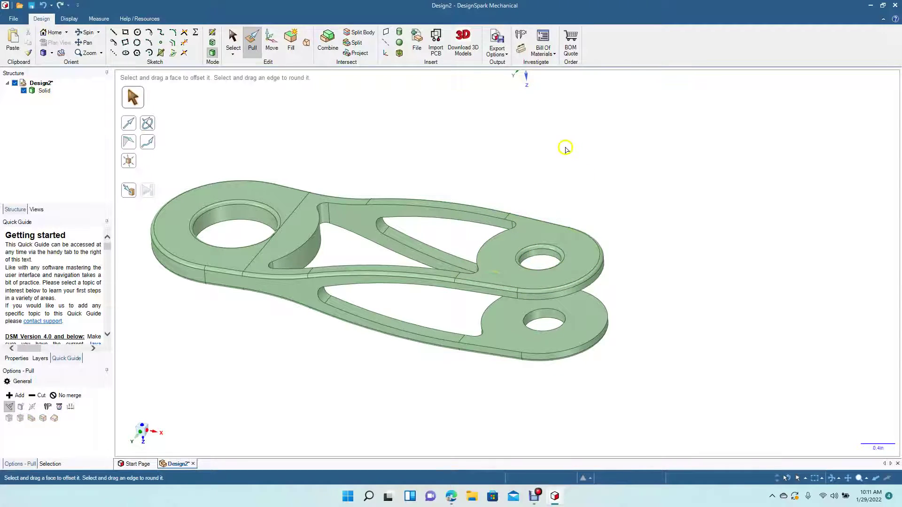
Round the edge loop of the central cutout on the link's upper face with a 0.040 in radius
{"action": "left_click", "coordinate": [233, 40]}
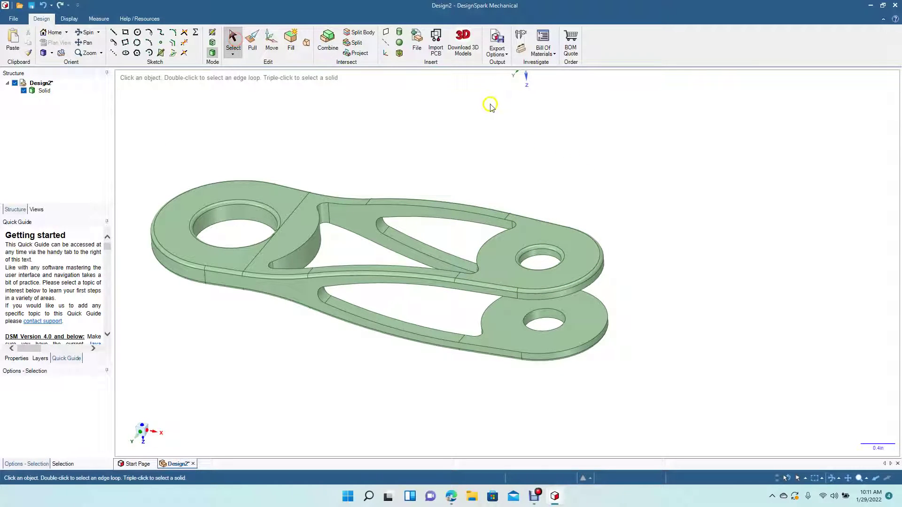
{"action": "left_click", "coordinate": [314, 235]}
{"action": "double_click", "coordinate": [314, 235]}
{"action": "left_click", "coordinate": [252, 40]}
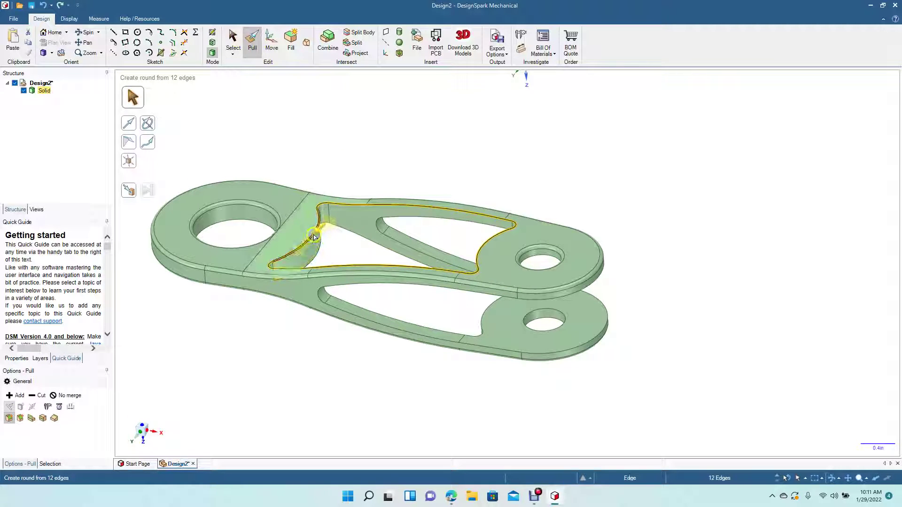
{"action": "left_click_drag", "start_coordinate": [312, 236], "coordinate": [304, 236]}
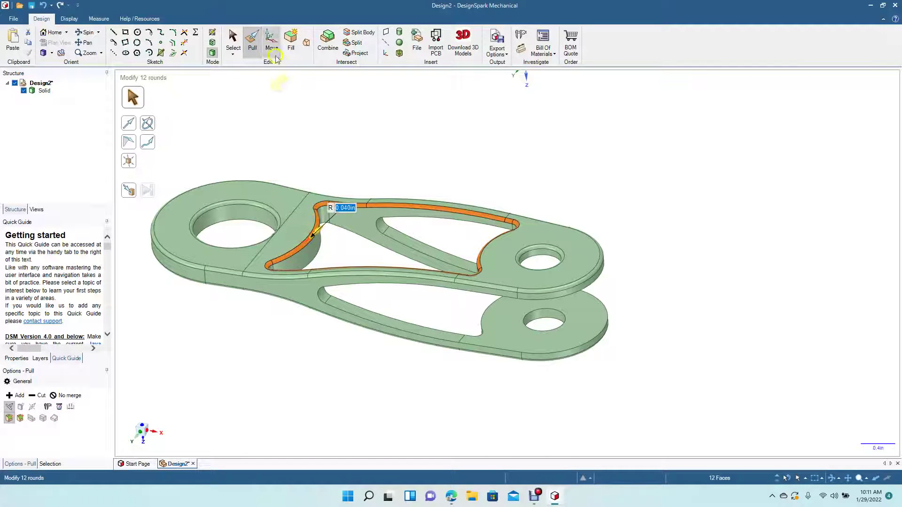
Round the edges of the large hole and the fork arm's small hole on the link's opposite outer face
{"action": "left_click", "coordinate": [233, 40]}
{"action": "left_click", "coordinate": [336, 110]}
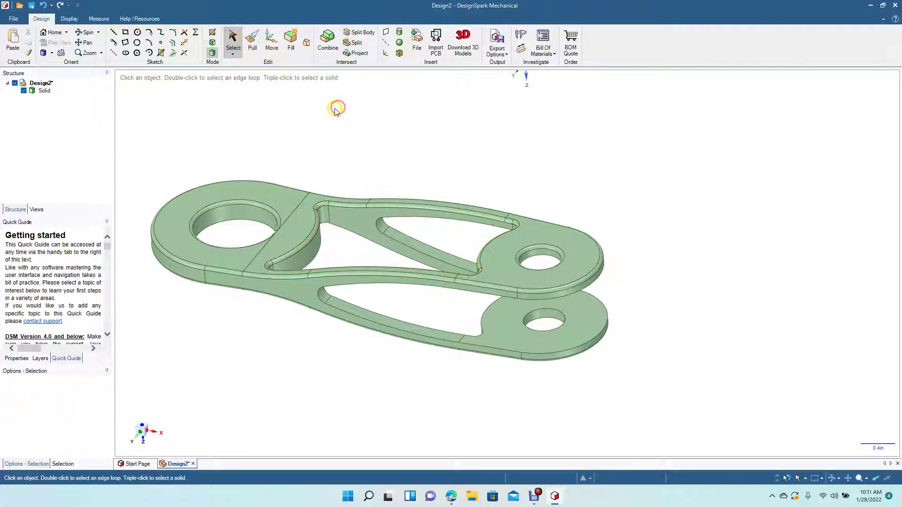
{"action": "left_click", "coordinate": [89, 33]}
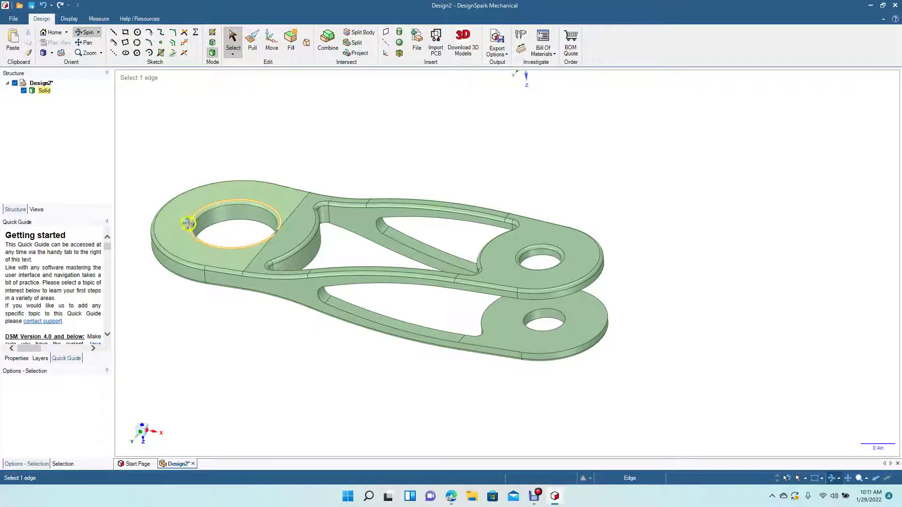
{"action": "left_click_drag", "start_coordinate": [234, 330], "coordinate": [270, 178]}
{"action": "left_click", "coordinate": [253, 39]}
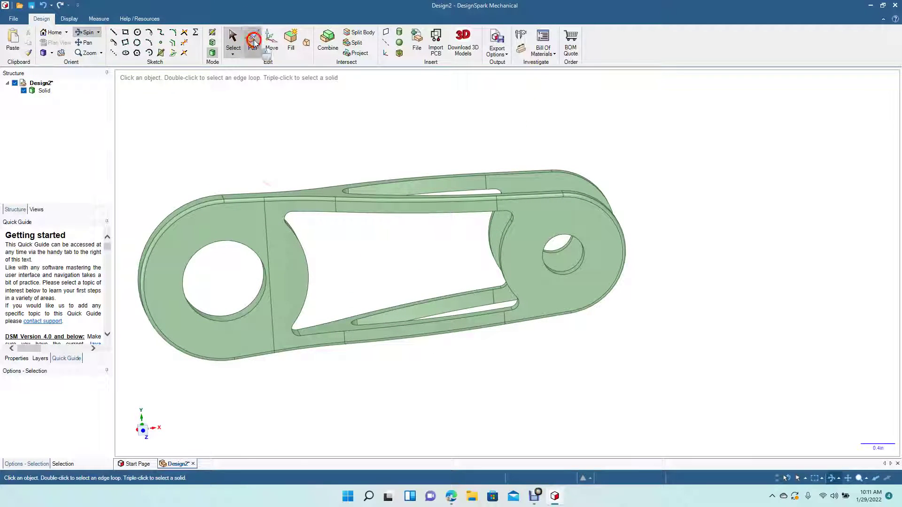
{"action": "left_click", "coordinate": [227, 243]}
{"action": "left_click_drag", "start_coordinate": [213, 235], "coordinate": [228, 230]}
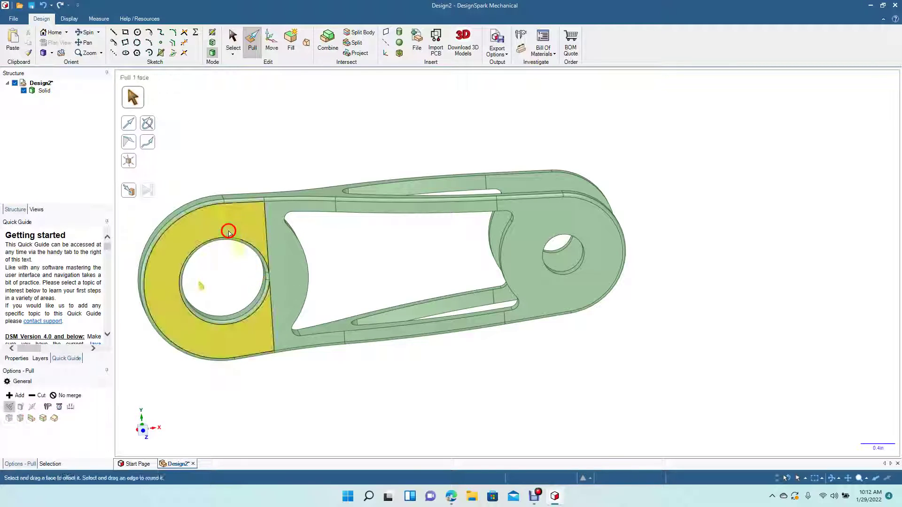
{"action": "left_click", "coordinate": [548, 248]}
{"action": "left_click_drag", "start_coordinate": [547, 247], "coordinate": [539, 246]}
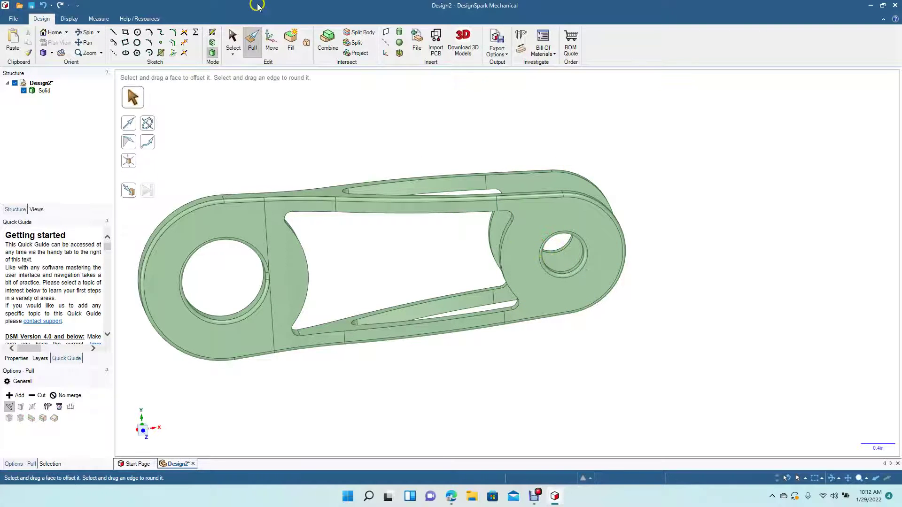
Round the whole edge loop of the central cutout on the same outer face as the newly rounded holes
{"action": "left_click", "coordinate": [232, 38]}
{"action": "left_click", "coordinate": [328, 214]}
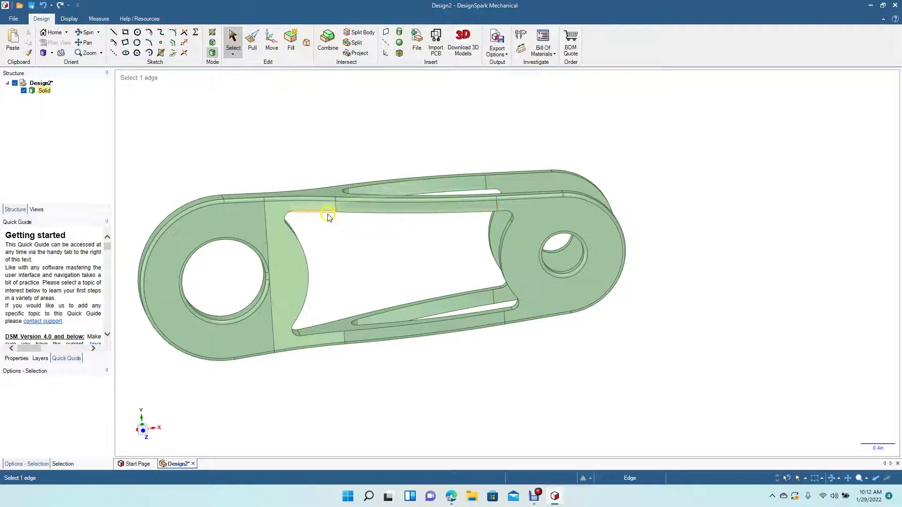
{"action": "double_click", "coordinate": [327, 213]}
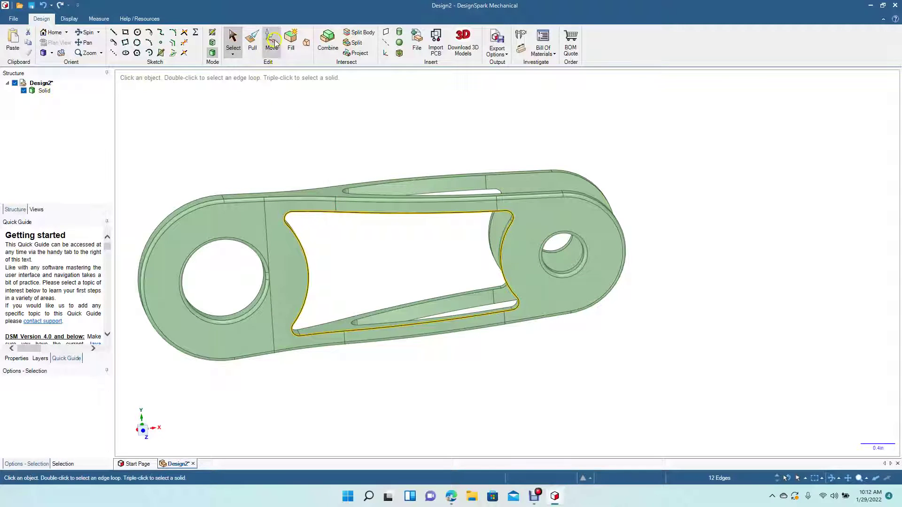
{"action": "left_click", "coordinate": [252, 40]}
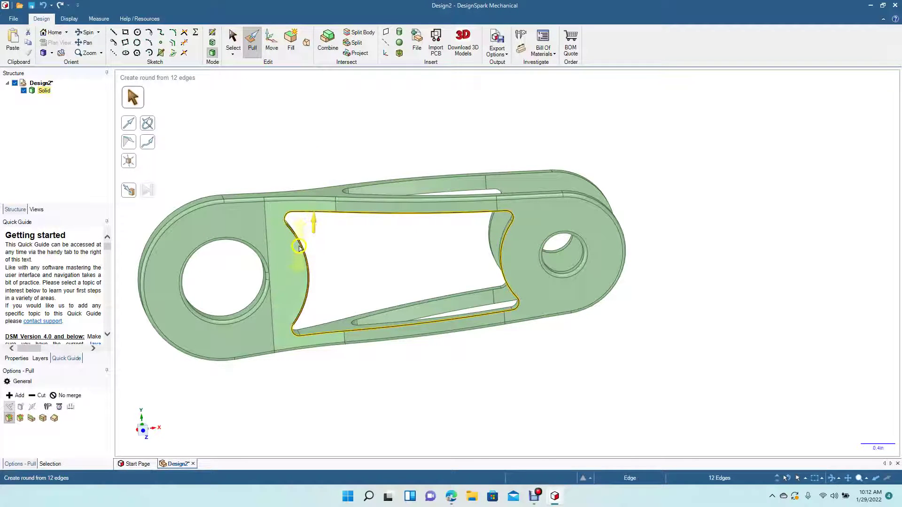
{"action": "left_click_drag", "start_coordinate": [288, 256], "coordinate": [297, 238]}
{"action": "left_click", "coordinate": [231, 36]}
{"action": "left_click", "coordinate": [245, 198]}
Round the outer edge loop of the gap between the fork arms, around the side openings and fork ends, with a 0.040 in radius
{"action": "left_click", "coordinate": [88, 32]}
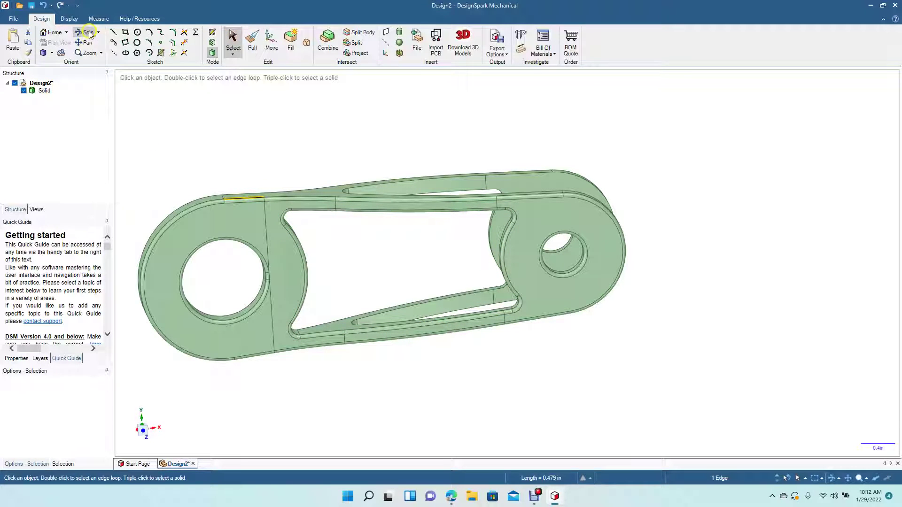
{"action": "left_click_drag", "start_coordinate": [290, 125], "coordinate": [271, 203]}
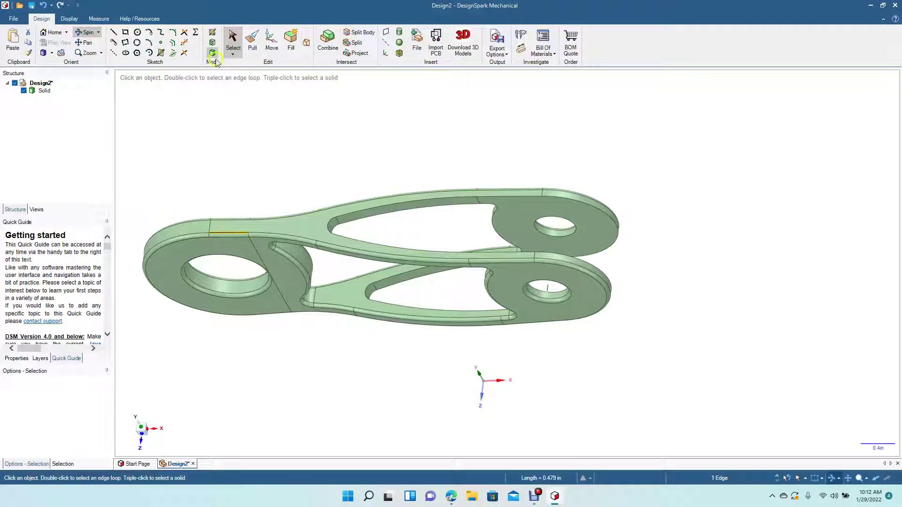
{"action": "left_click", "coordinate": [235, 45]}
{"action": "left_click", "coordinate": [354, 212]}
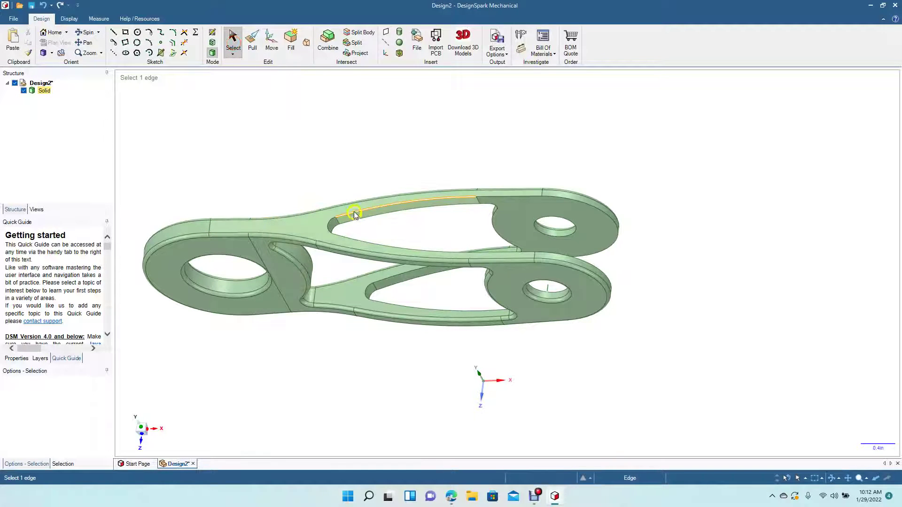
{"action": "double_click", "coordinate": [354, 213]}
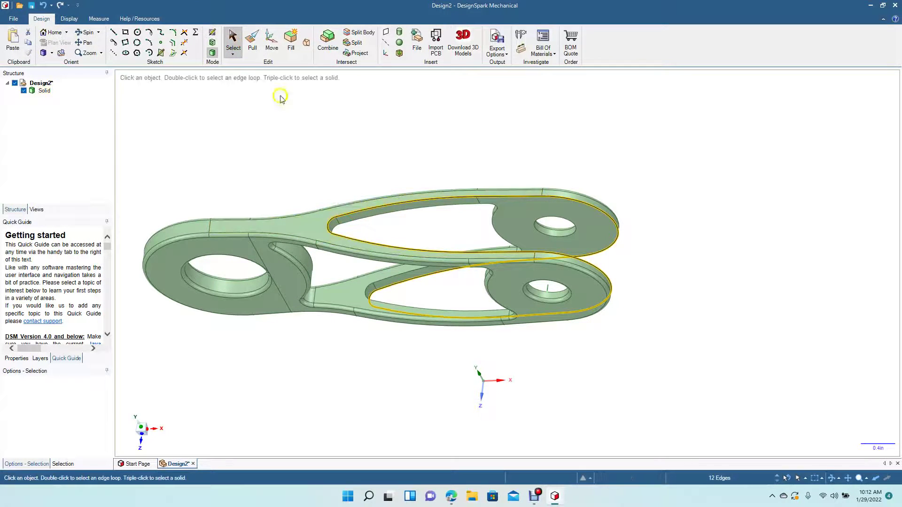
{"action": "left_click", "coordinate": [252, 40]}
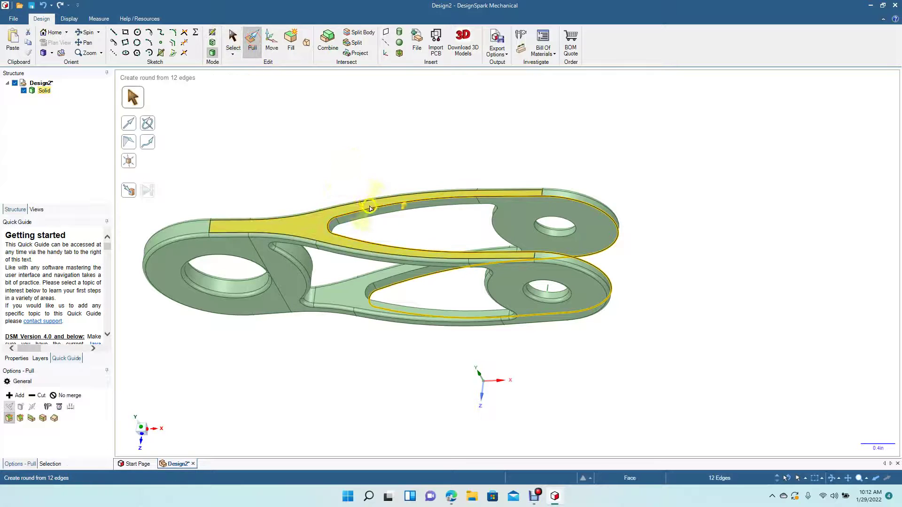
{"action": "left_click_drag", "start_coordinate": [372, 204], "coordinate": [372, 206]}
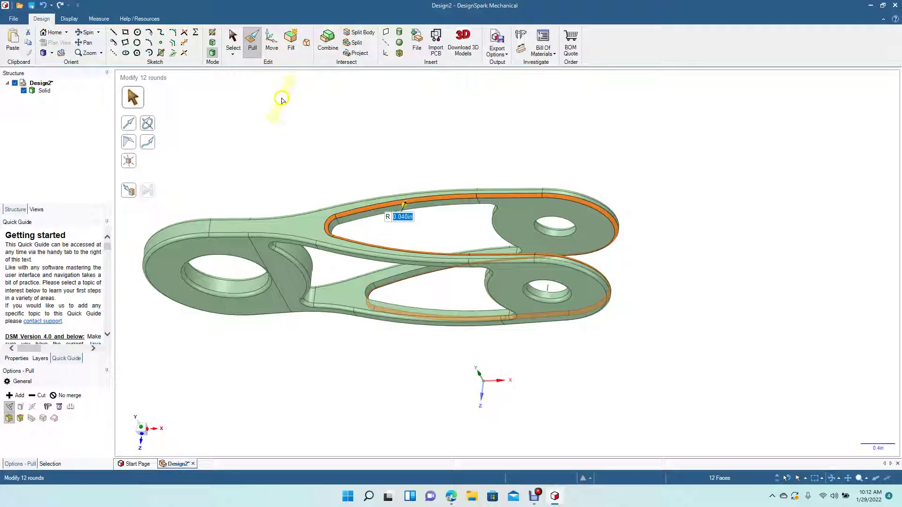
{"action": "left_click", "coordinate": [231, 41]}
{"action": "left_click", "coordinate": [237, 89]}
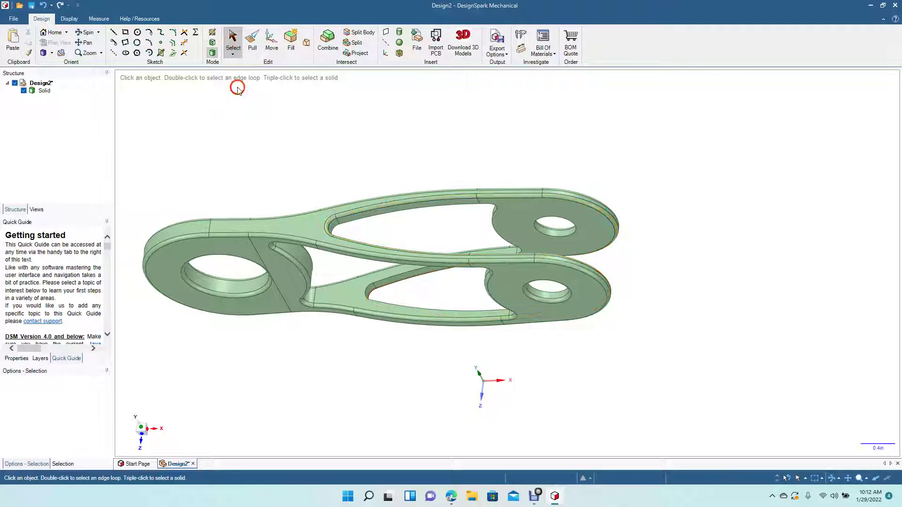
Round the inner edge loop where the gap between the fork arms meets the central cutout with a 0.040 in radius
{"action": "left_click", "coordinate": [91, 33]}
{"action": "left_click_drag", "start_coordinate": [237, 103], "coordinate": [280, 212]}
{"action": "left_click", "coordinate": [252, 42]}
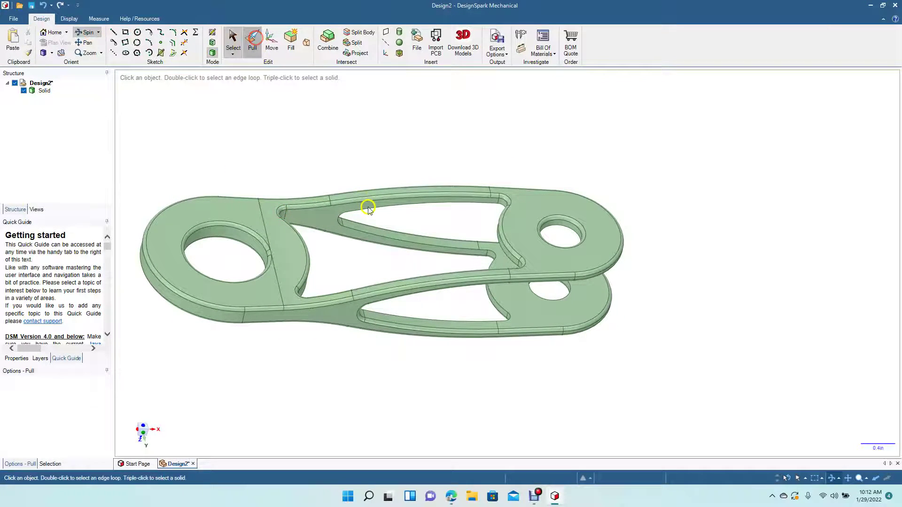
{"action": "left_click", "coordinate": [372, 234]}
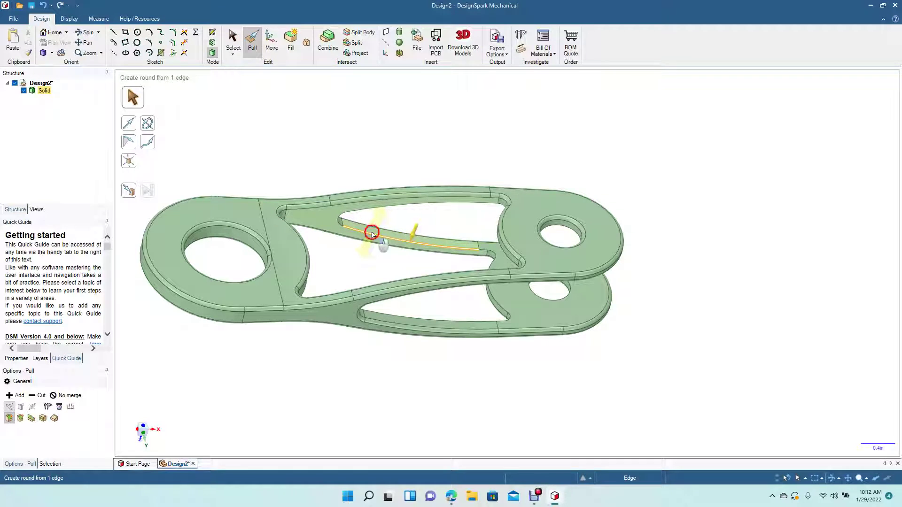
{"action": "double_click", "coordinate": [373, 234]}
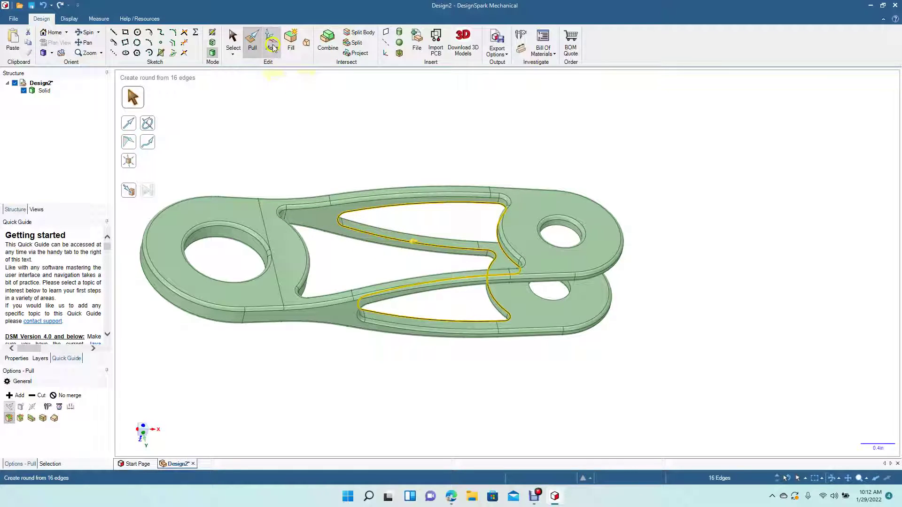
{"action": "left_click_drag", "start_coordinate": [397, 242], "coordinate": [394, 241]}
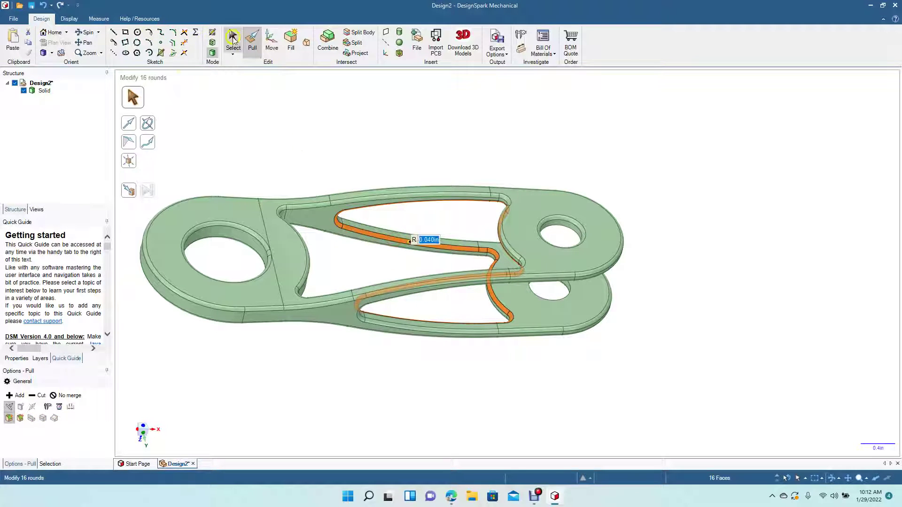
{"action": "left_click", "coordinate": [233, 41]}
{"action": "left_click", "coordinate": [391, 167]}
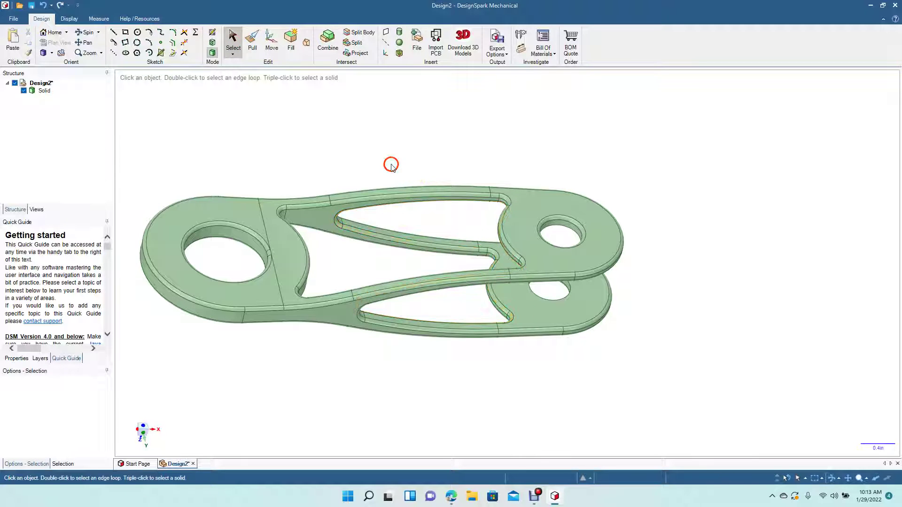
Examine the rounded link from several angles, including the Top and Isometric views
{"action": "left_click", "coordinate": [87, 32]}
{"action": "left_click_drag", "start_coordinate": [316, 311], "coordinate": [266, 329]}
{"action": "left_click", "coordinate": [52, 53]}
{"action": "left_click", "coordinate": [58, 85]}
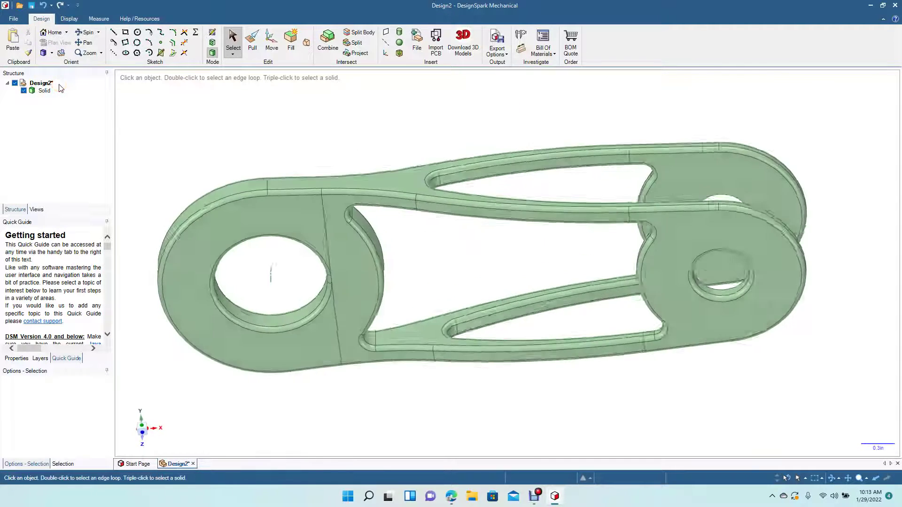
{"action": "left_click", "coordinate": [239, 134]}
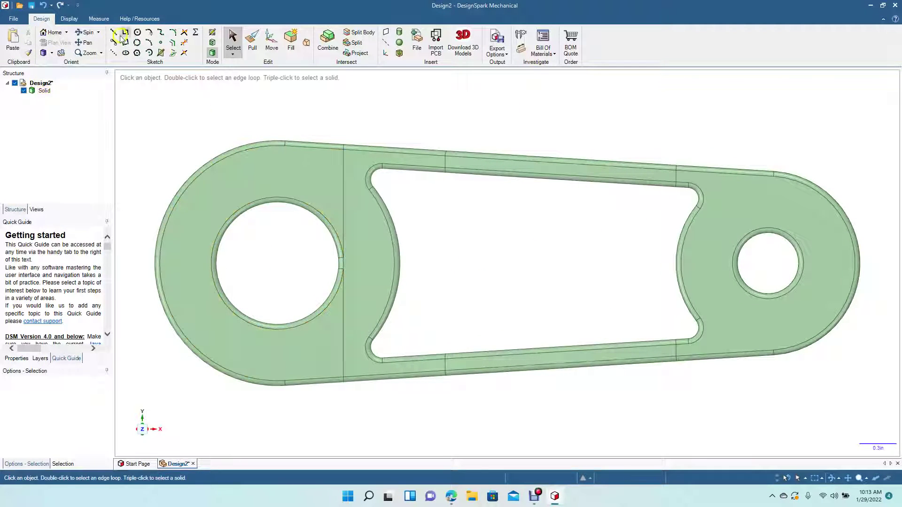
{"action": "left_click", "coordinate": [52, 54]}
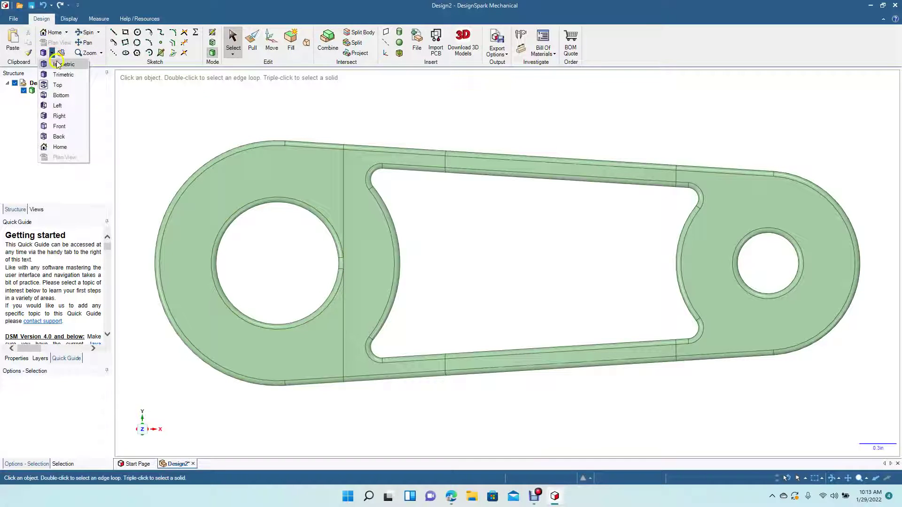
{"action": "left_click", "coordinate": [60, 65]}
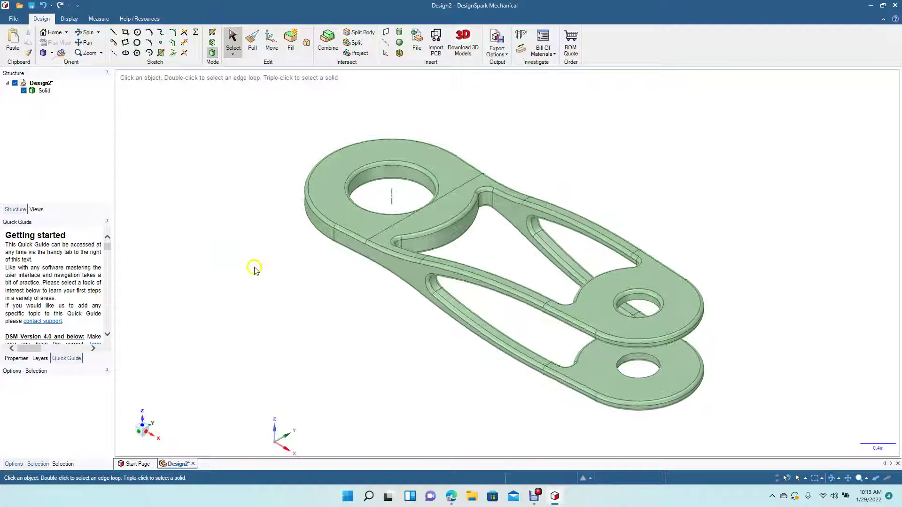